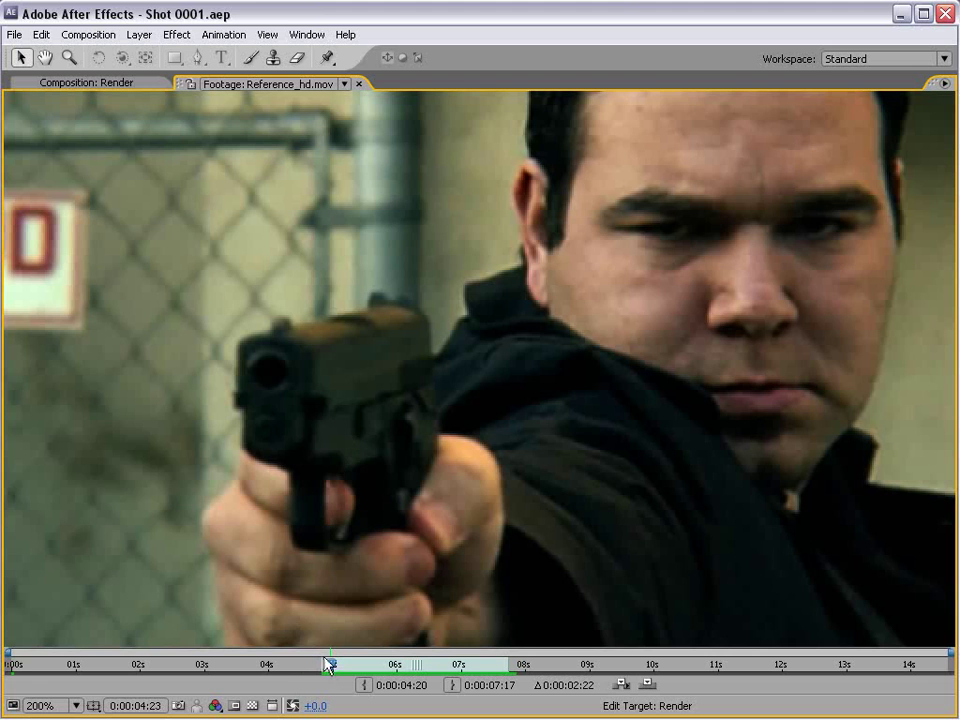
Scrub through the Reference_hd.mov footage between about 0:00:04:23 and 0:00:06:02, examining the muzzle flash, bullet and gun up close.
left_click_drag(326, 665, 407, 670)
key("h")
left_click_drag(238, 479, 283, 469)
key("comma")
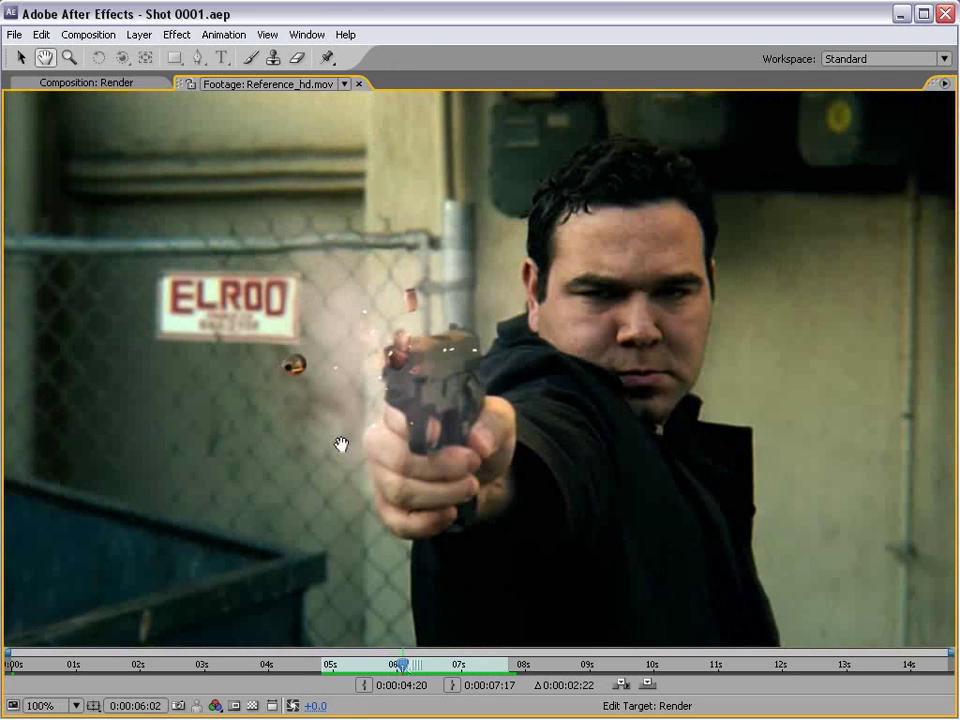
left_click_drag(525, 496, 497, 476)
key("v")
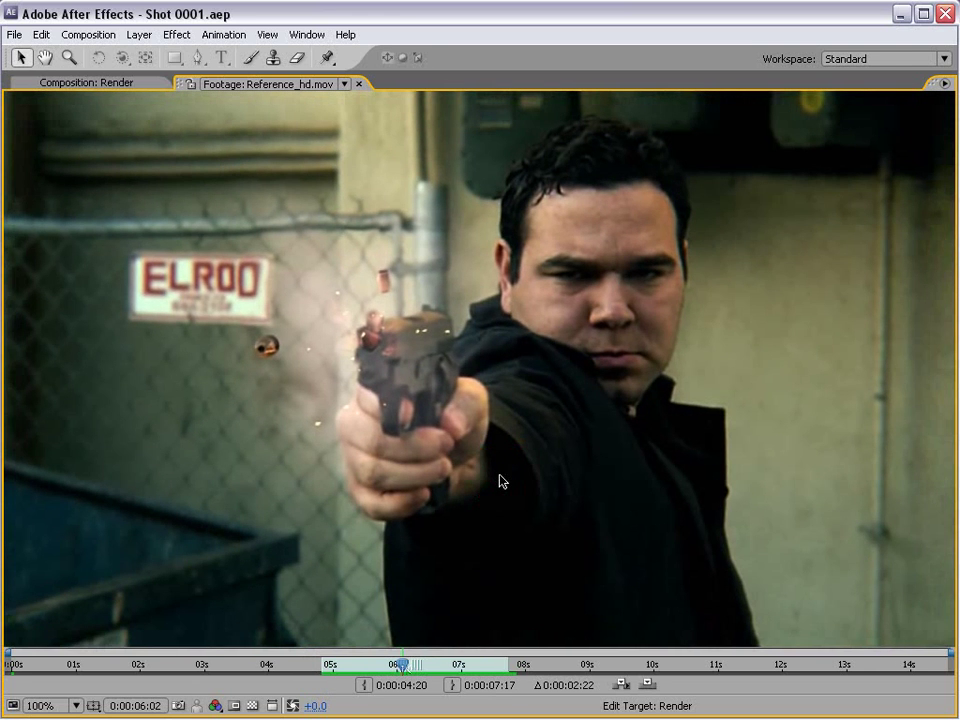
left_click(325, 669)
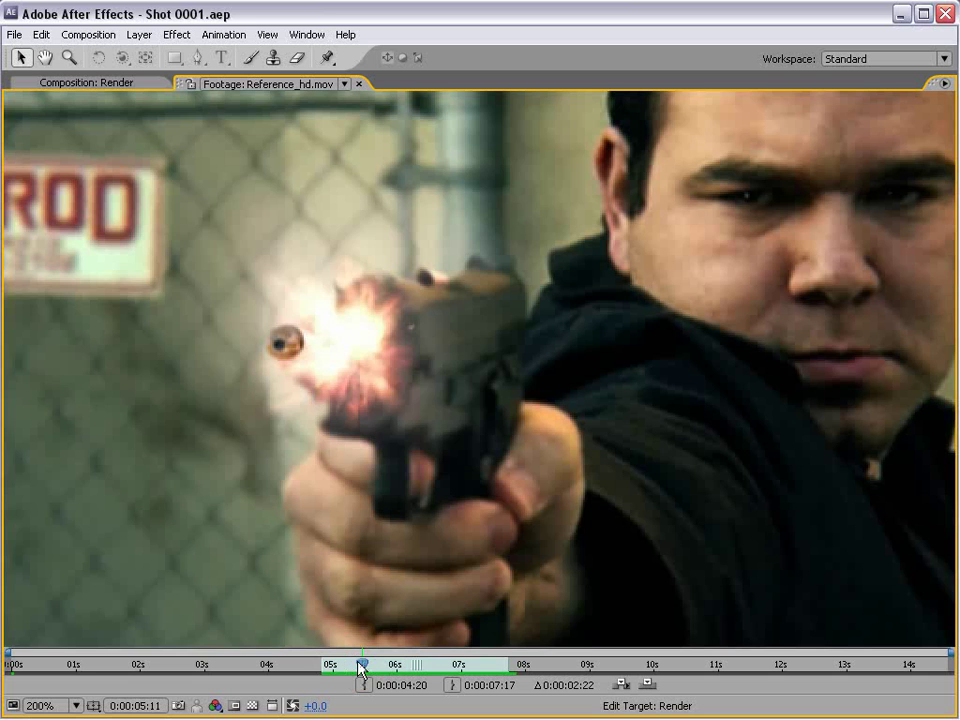
mouse_move(362, 665)
left_mouse_down()
mouse_move(335, 662)
mouse_move(375, 664)
left_mouse_up()
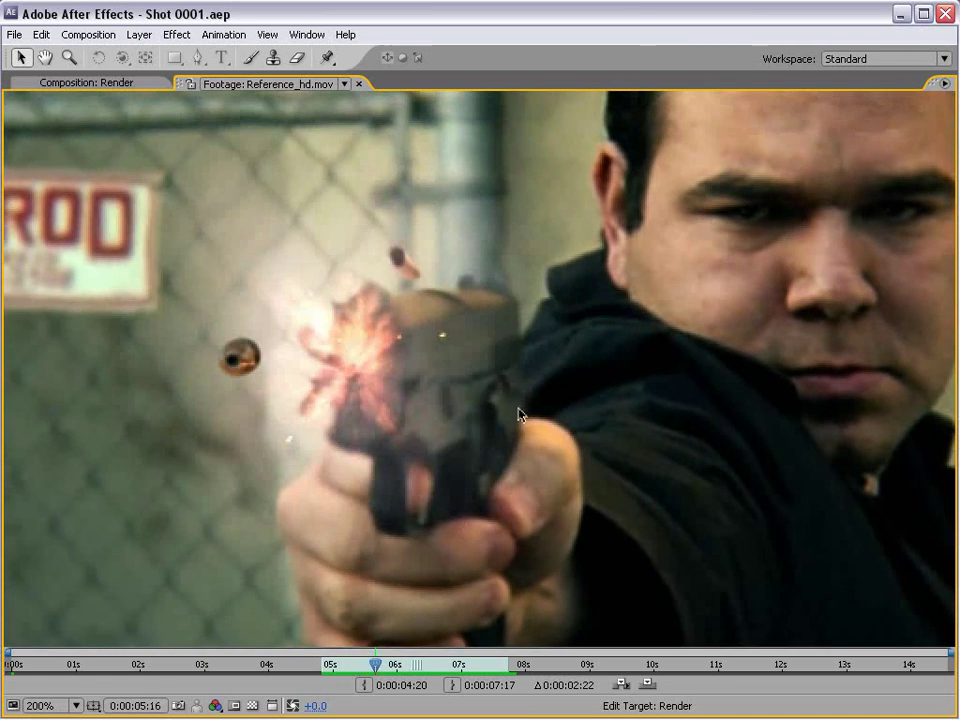
key("comma")
key("grave")
key("space")
Open the SamHoldingGun_JPG.mov clip from the Footage folder and scrub through it.
left_click(144, 348)
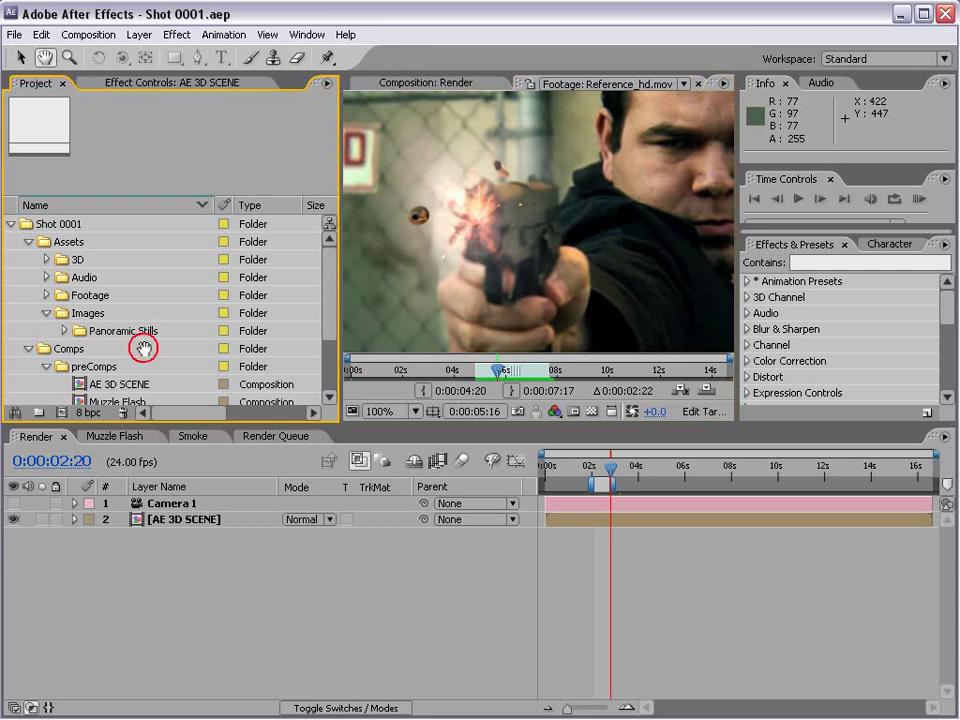
left_click(46, 295)
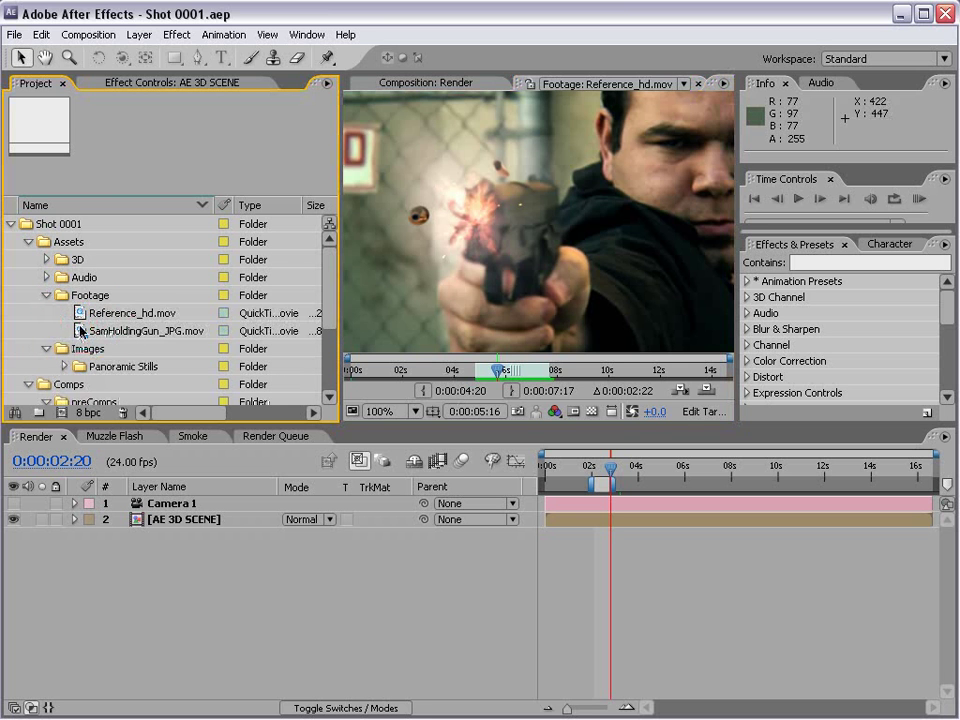
double_click(82, 331)
left_click_drag(503, 372, 513, 371)
Switch to the Render composition and examine the gun up close and in an enlarged view of the whole frame.
left_click(399, 90)
key("space")
left_click_drag(450, 324, 467, 319)
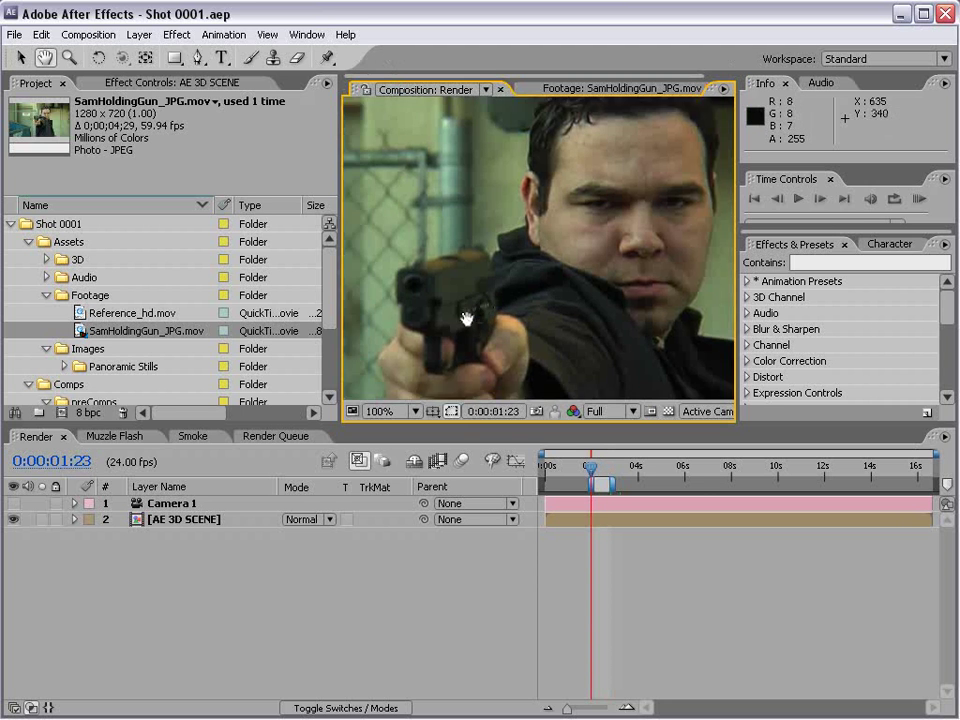
scroll(521, 266, "up", 1)
left_click_drag(521, 266, 555, 246)
scroll(552, 296, "down", 1)
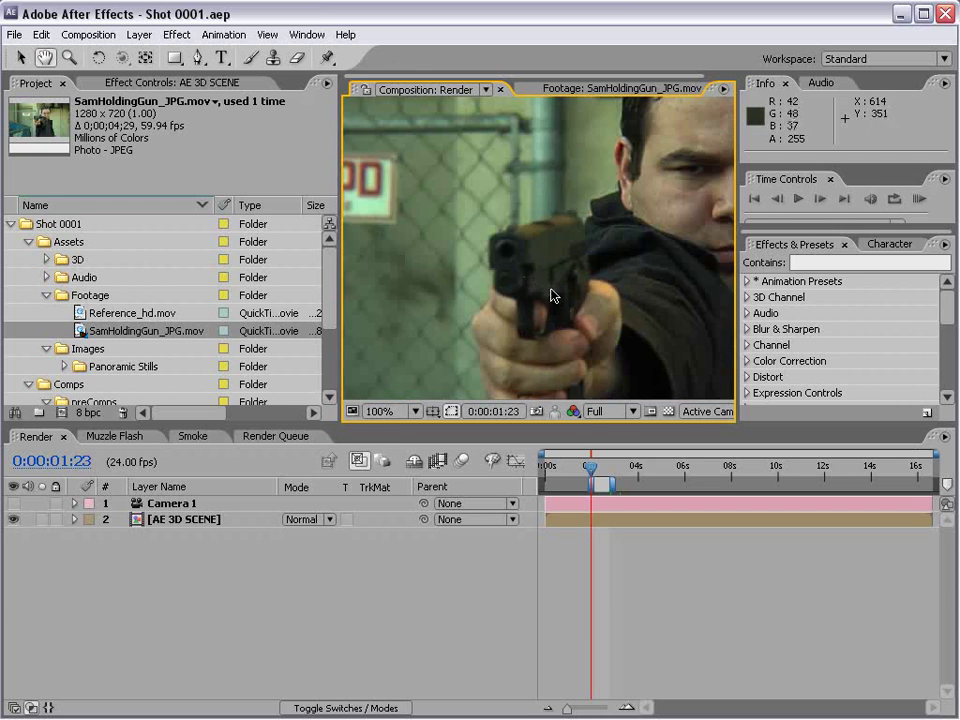
key("grave")
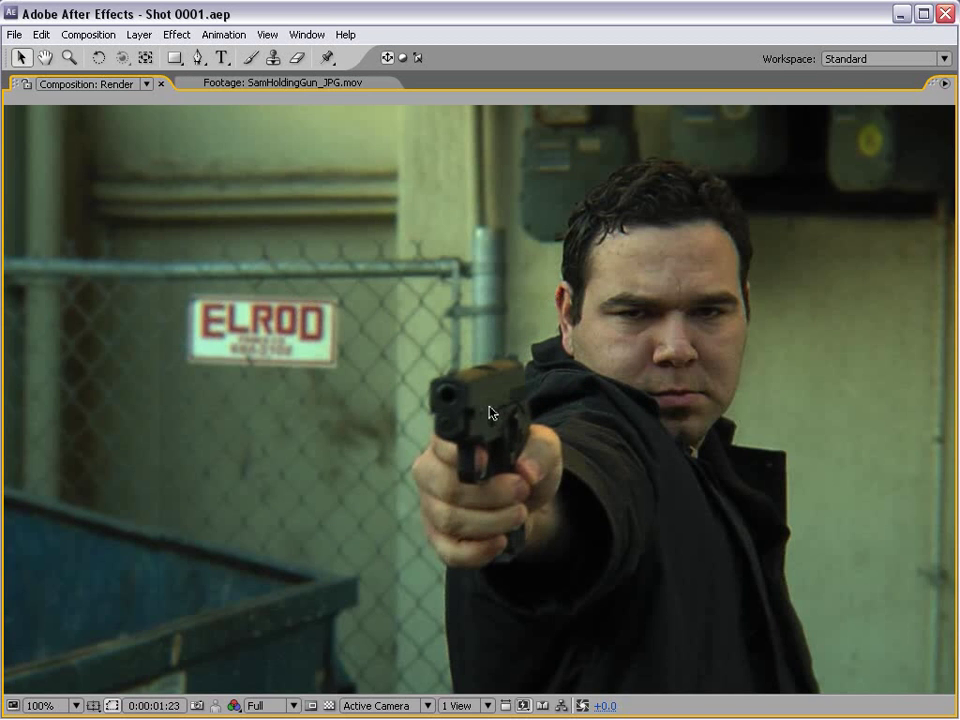
key("grave")
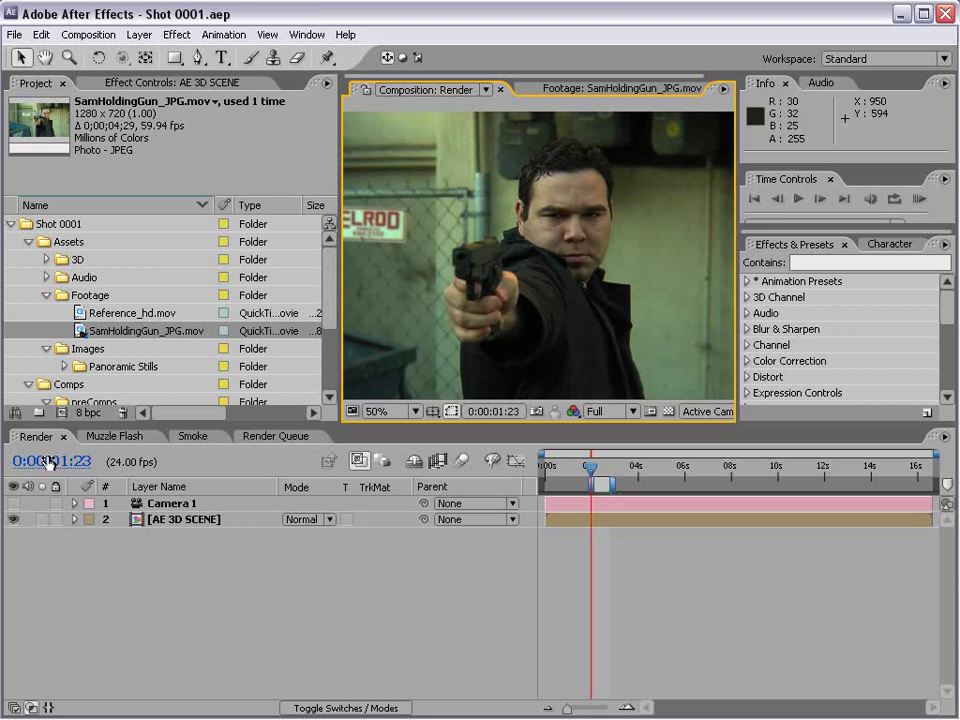
Open AE 3D SCENE and pre-compose its SamHoldingGun_JPG.mov layer as "Footage PreComp", moving all attributes into the new composition.
left_click(195, 521)
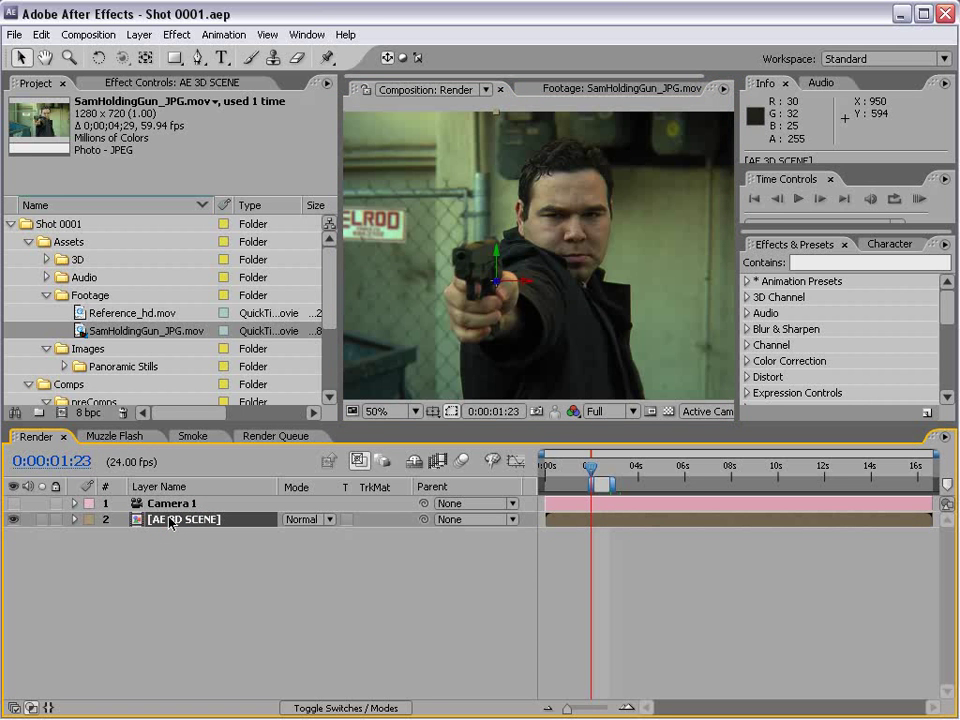
double_click(170, 521)
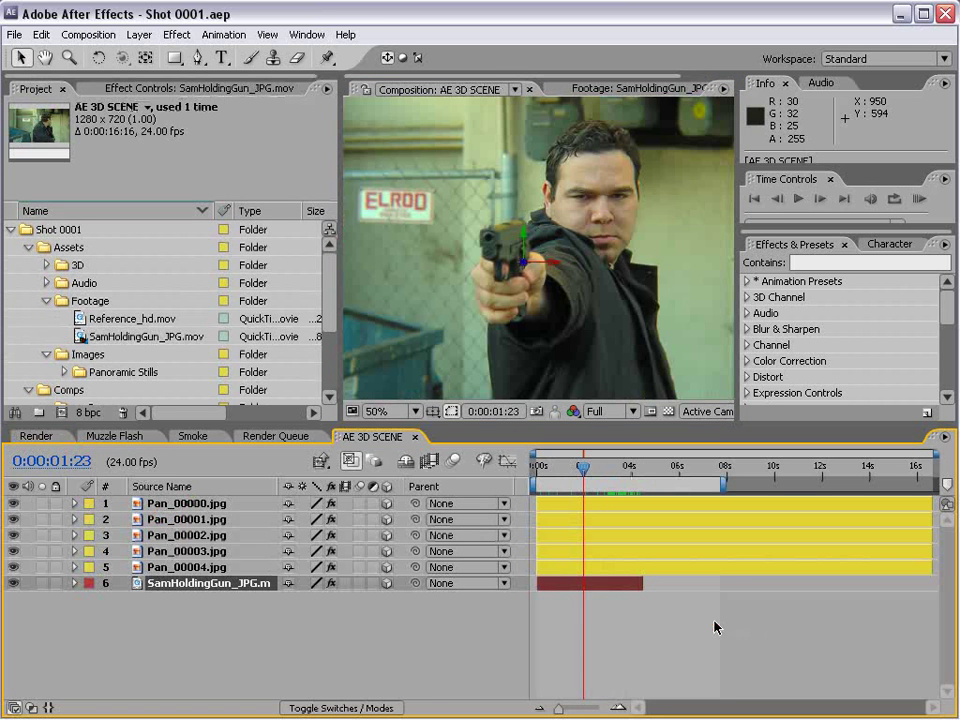
left_click(200, 585)
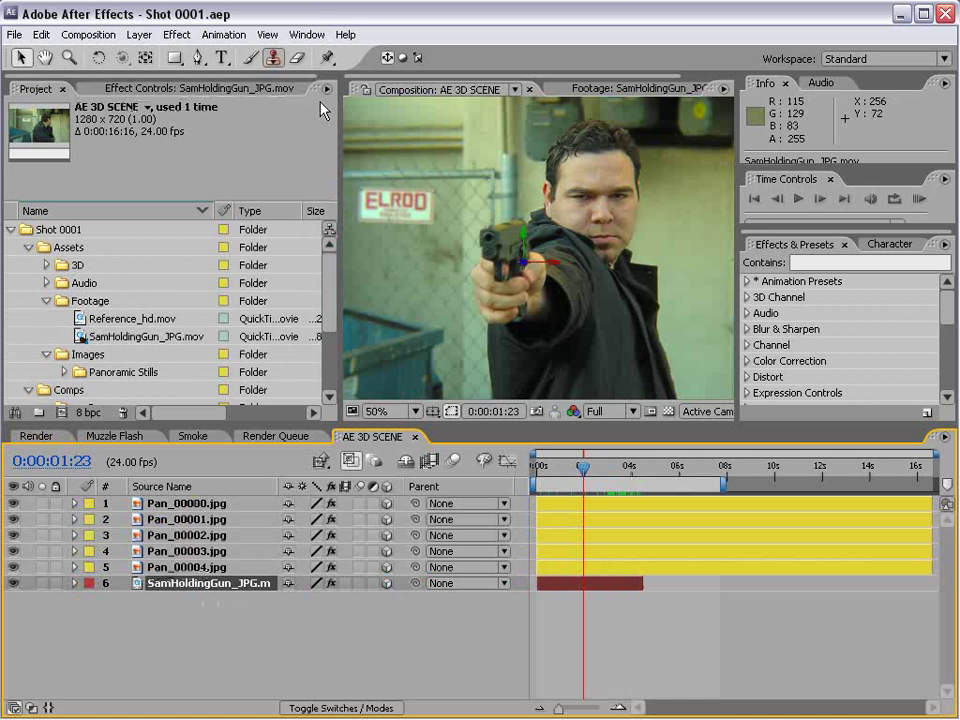
left_click(142, 36)
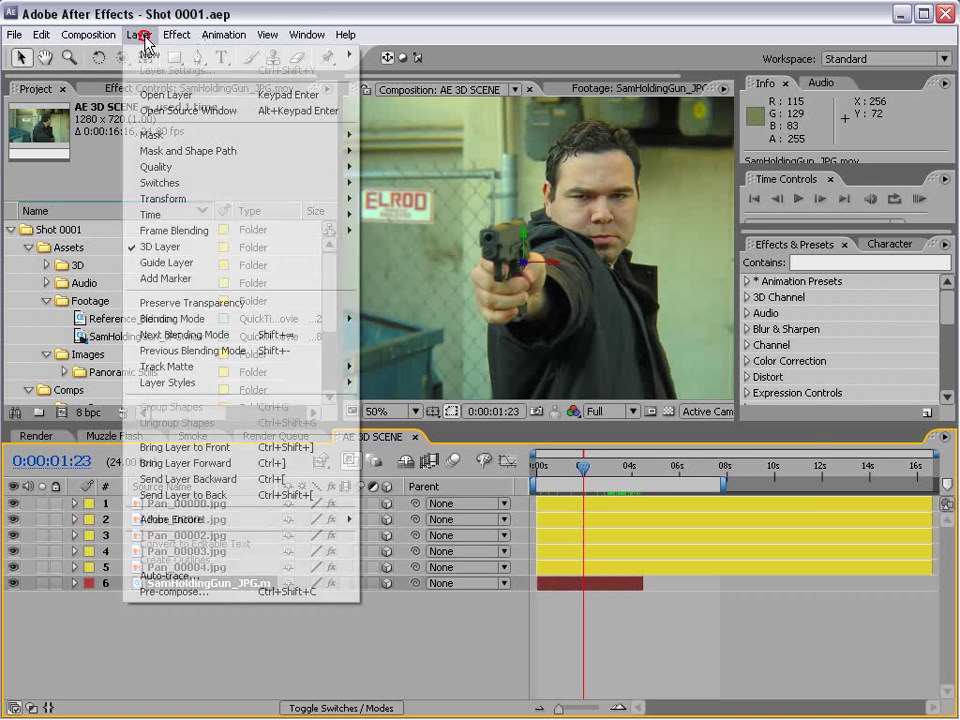
left_click(210, 591)
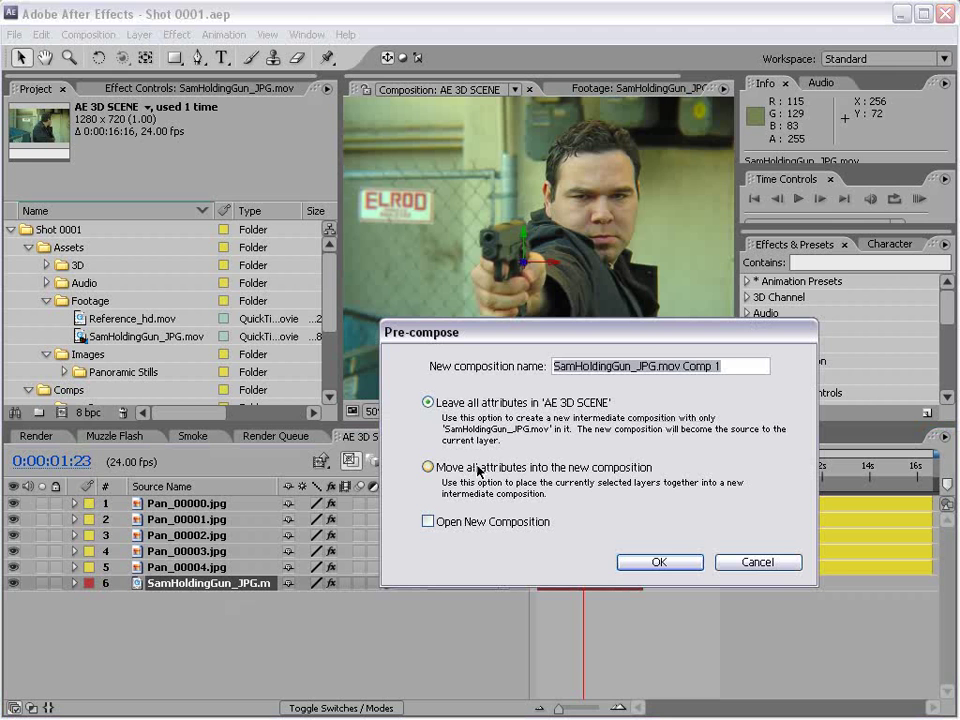
left_click(428, 467)
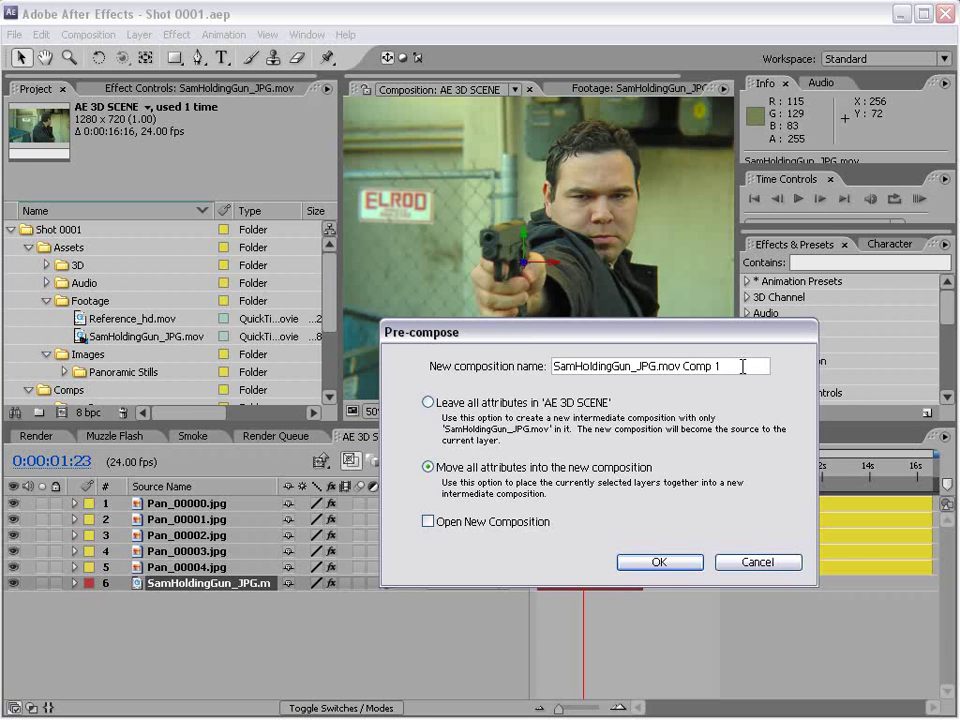
left_click_drag(681, 366, 514, 366)
type("Foo")
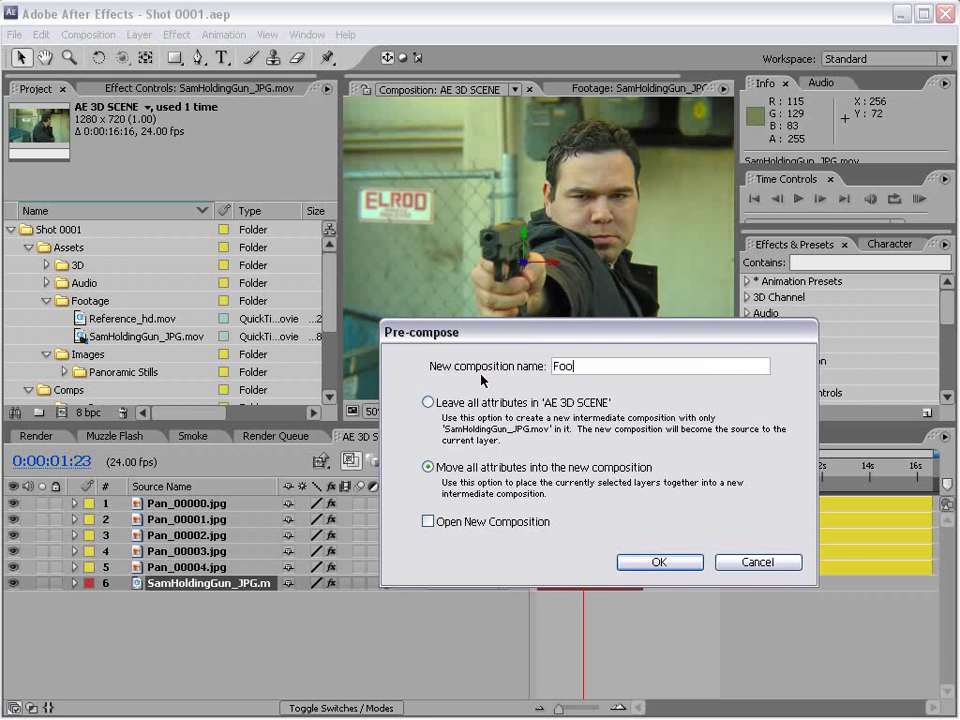
type("tage PreComp")
left_click(657, 562)
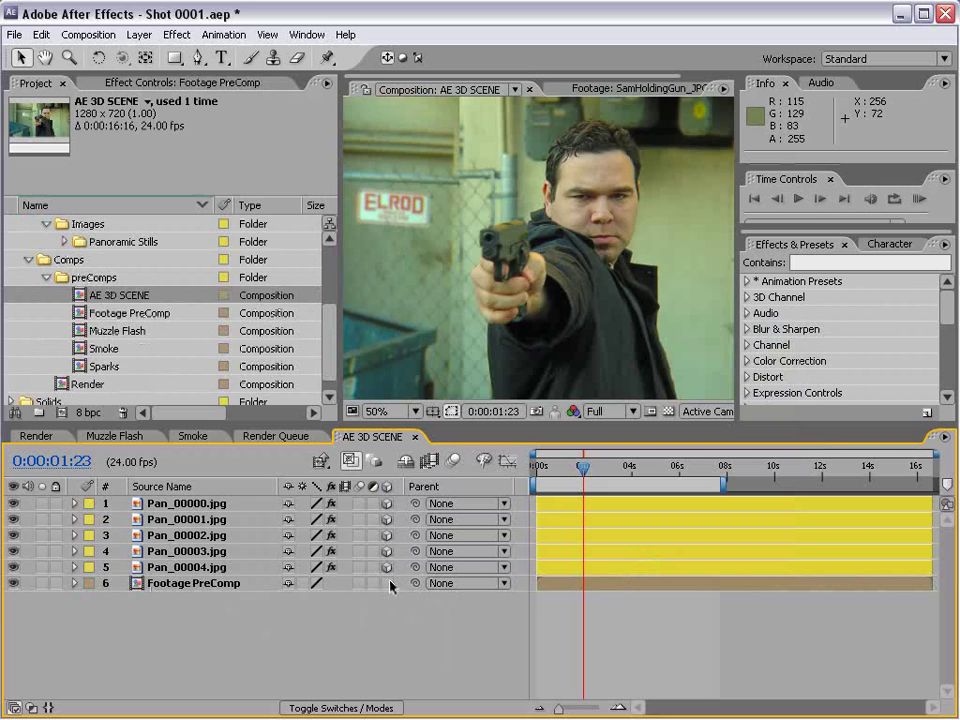
Make the Footage PreComp layer 3D in AE 3D SCENE and turn off 3D for the SamHoldingGun_JPG.mov layer inside it.
double_click(198, 584)
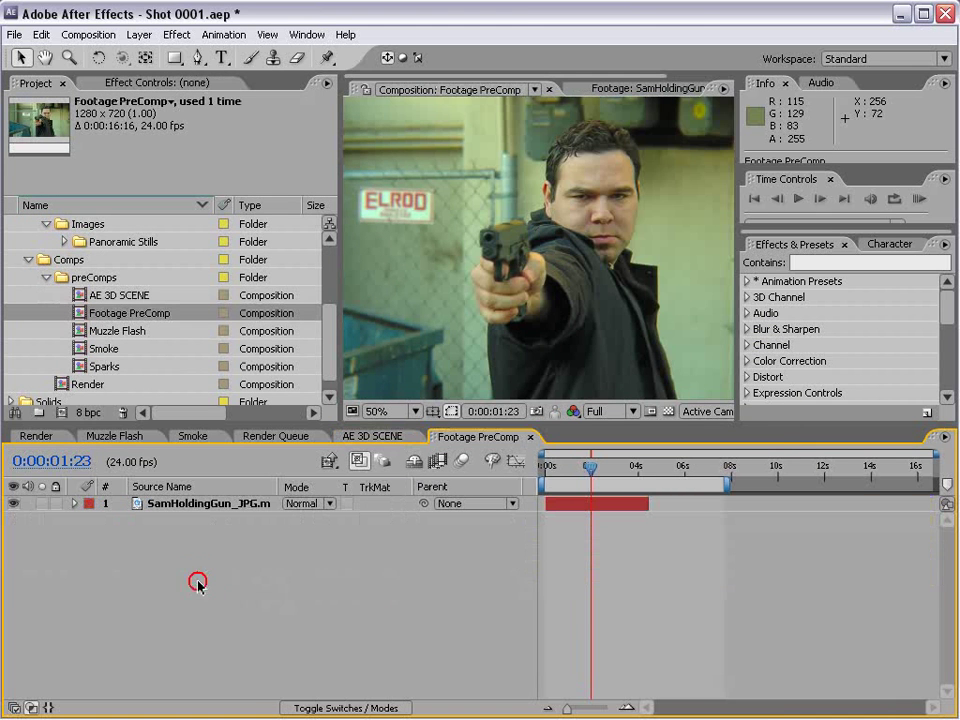
key("F4")
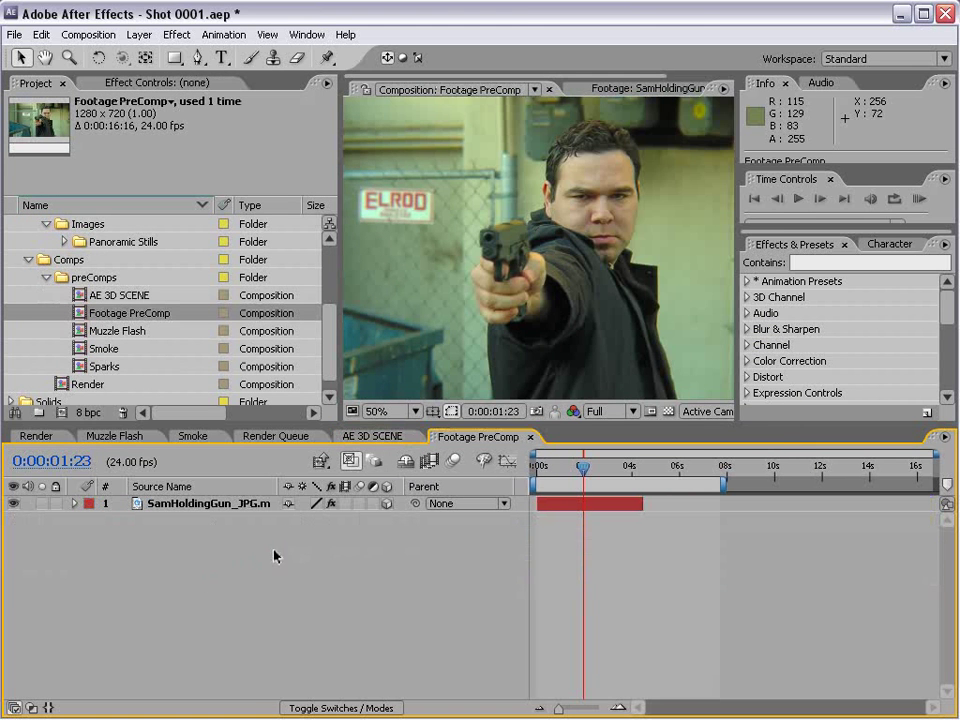
left_click(388, 504)
left_click(360, 436)
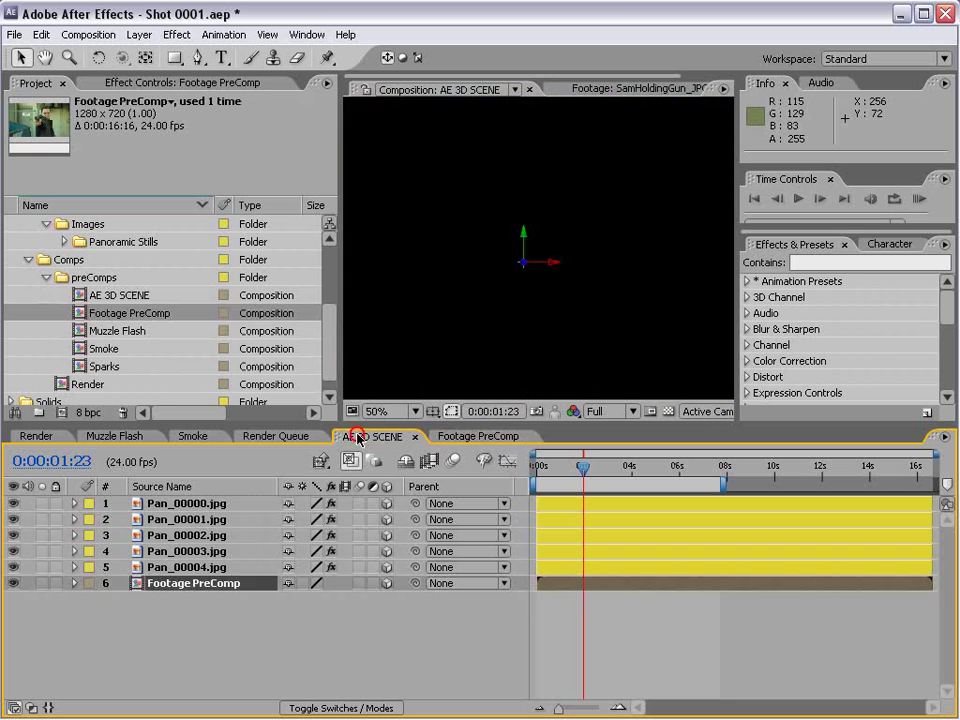
left_click(456, 437)
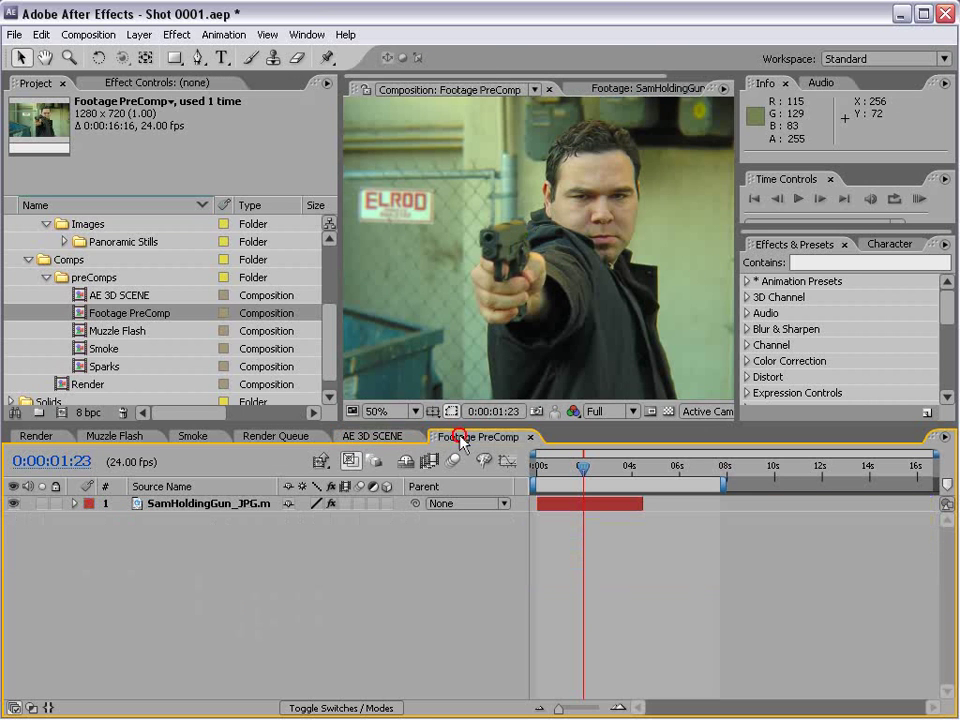
Check frame 0:00:01:04 in Footage PreComp, AE 3D SCENE and Render, and save the project.
left_click_drag(583, 467, 565, 476)
key("grave")
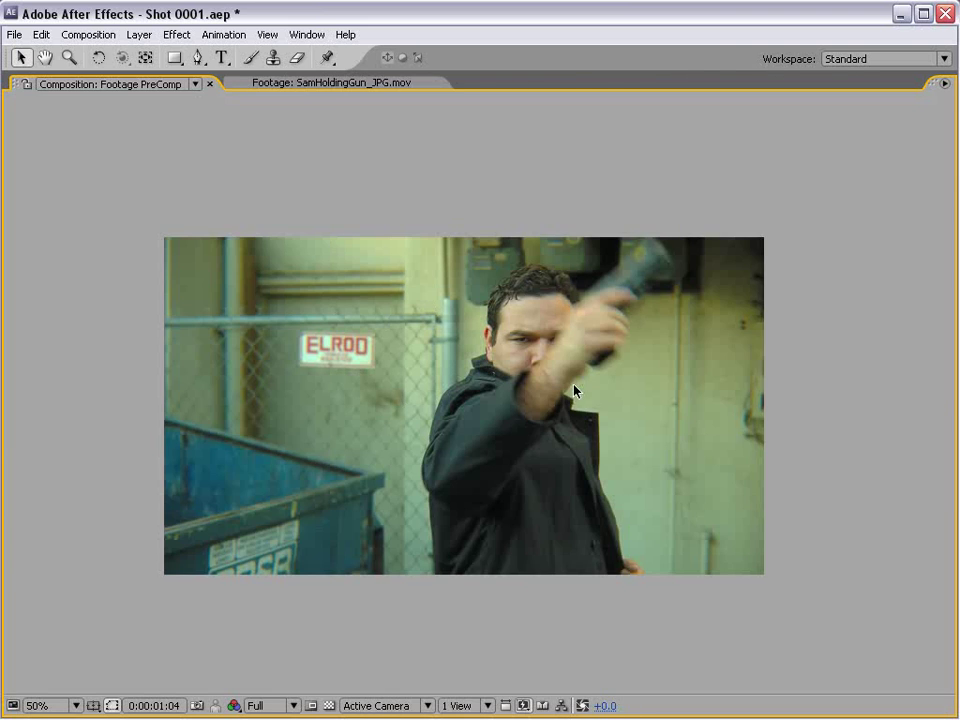
key("grave")
left_click(372, 436)
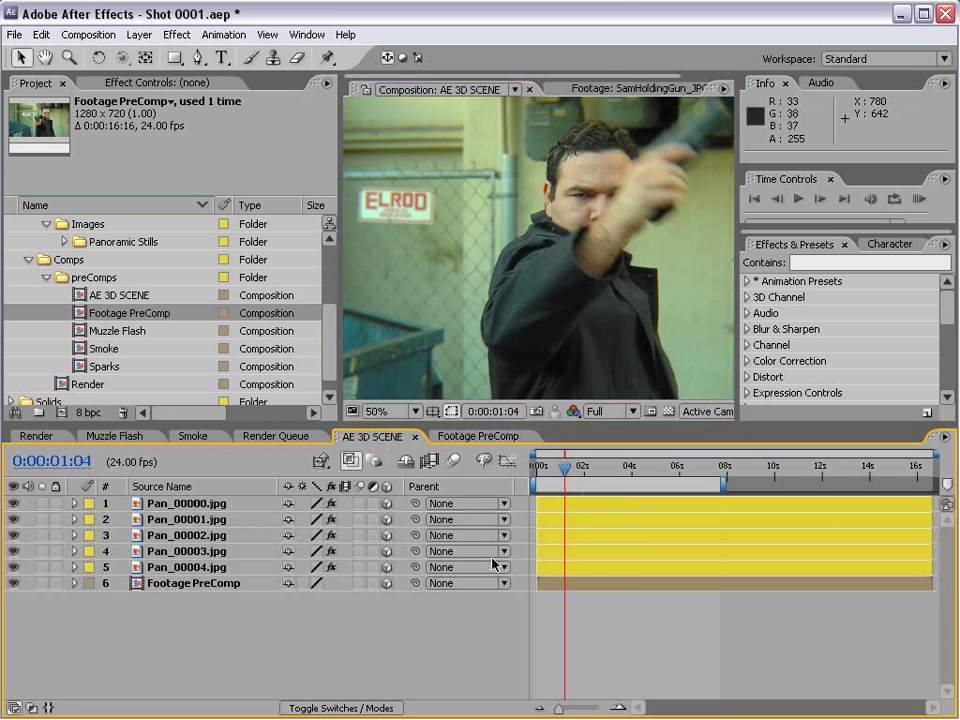
left_click(36, 436)
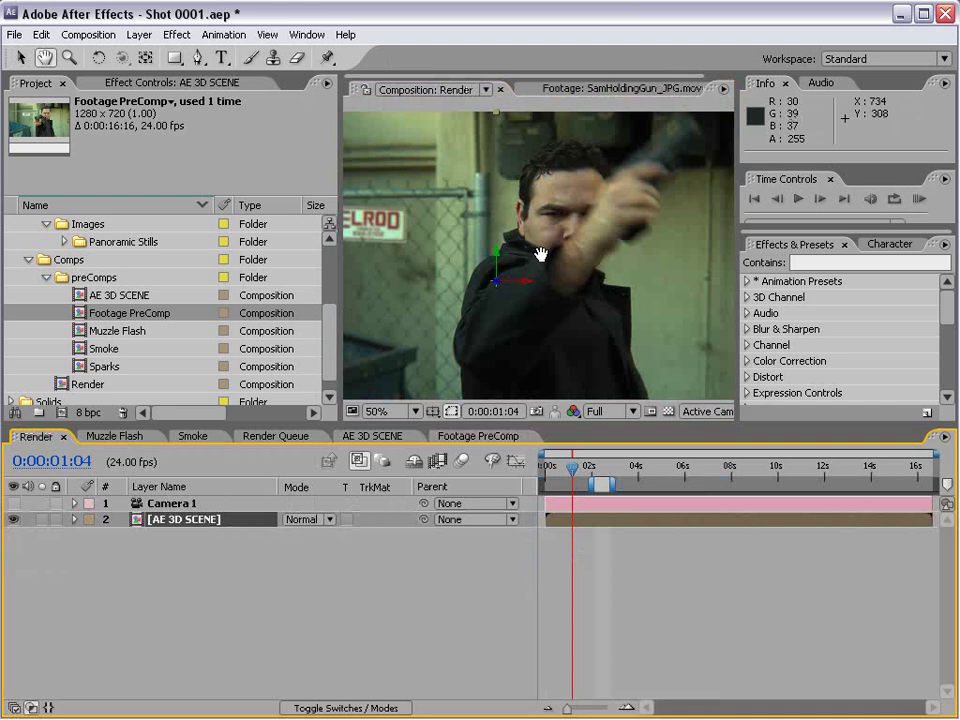
key("ctrl+s")
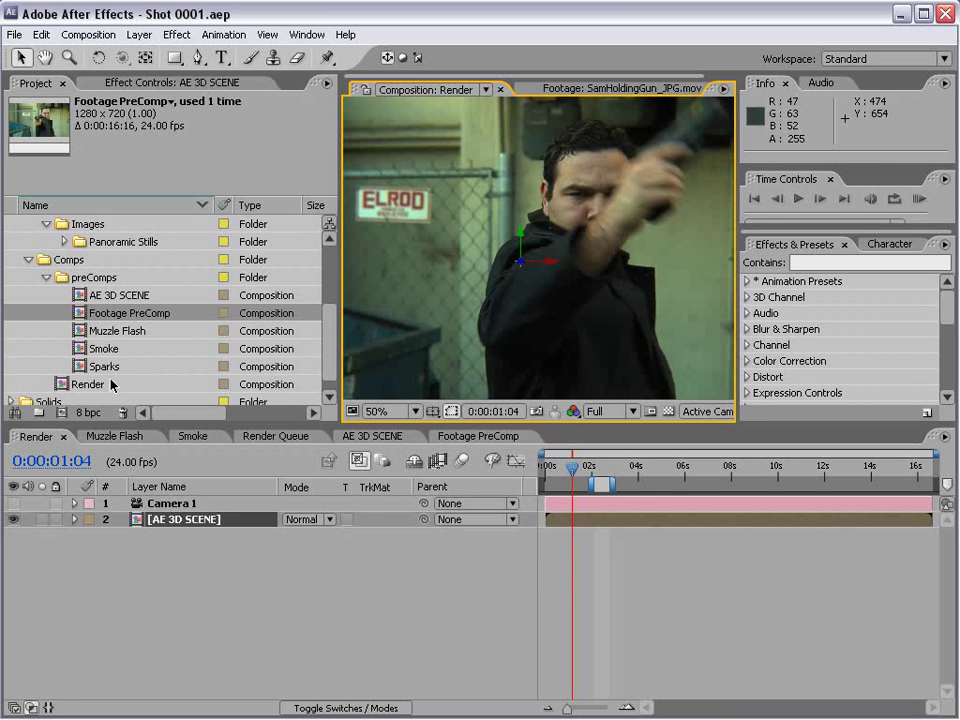
Return to Footage PreComp, scrub to the aimed-gun part around 0:00:03:01, and show the Time Remap property of SamHoldingGun_JPG.mov.
left_click(477, 437)
key("grave")
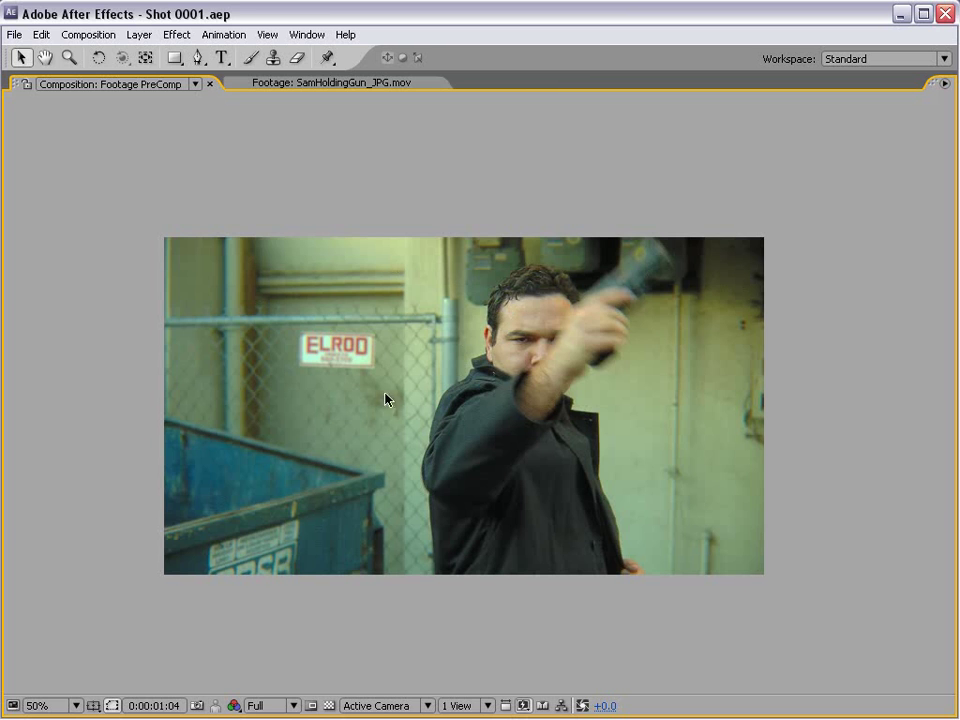
key("grave")
left_click_drag(568, 468, 612, 501)
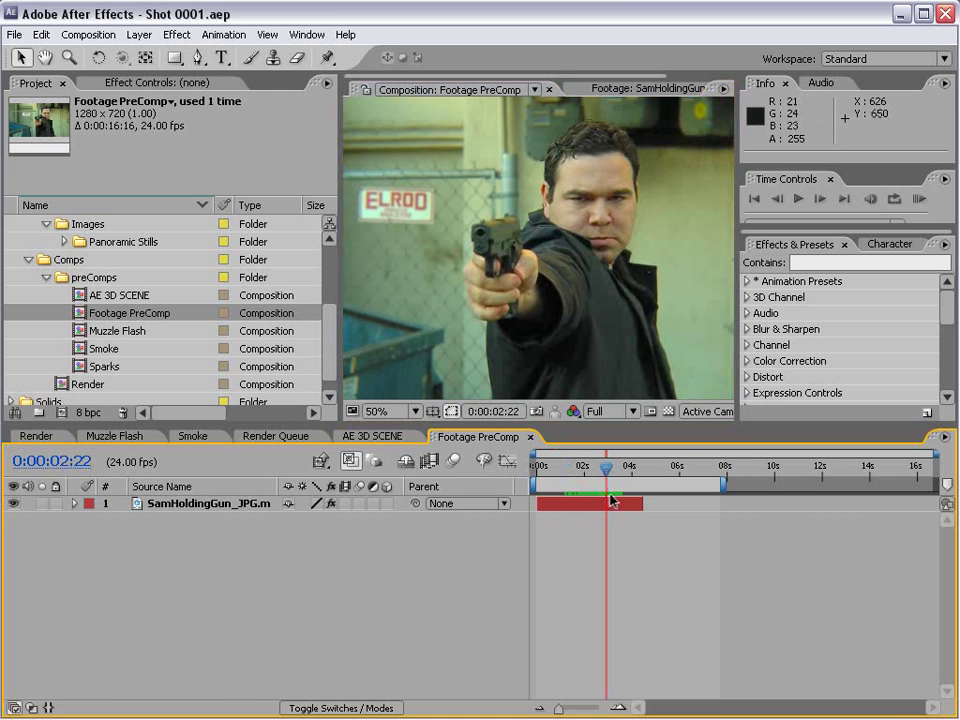
scroll(571, 308, "up", 1)
left_click_drag(529, 308, 570, 321)
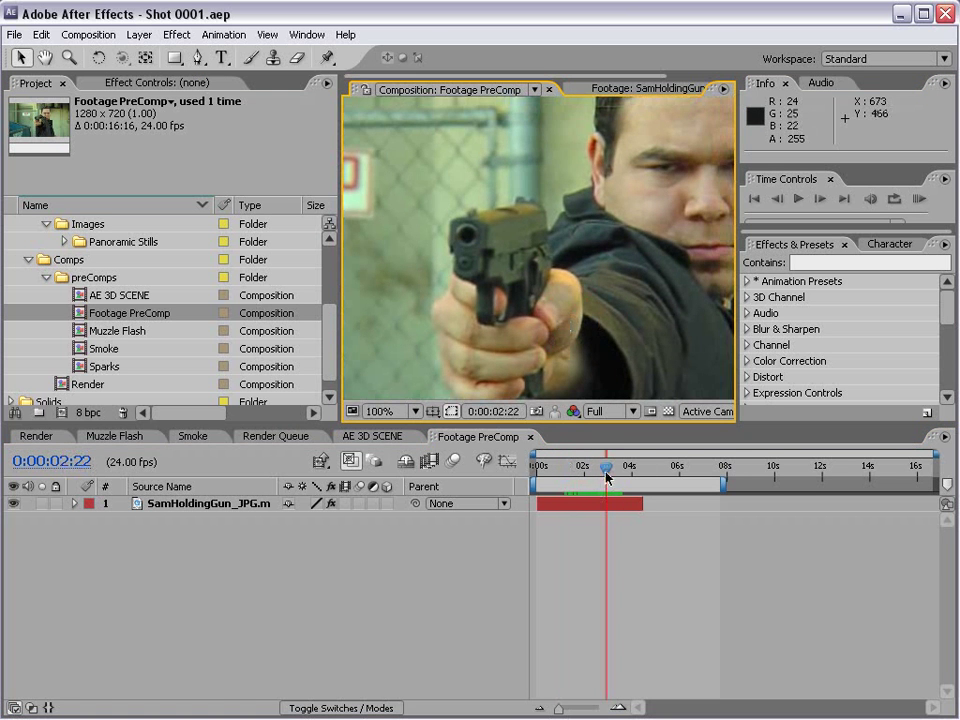
mouse_move(606, 477)
left_mouse_down()
mouse_move(621, 476)
mouse_move(607, 476)
left_mouse_up()
left_click(594, 505)
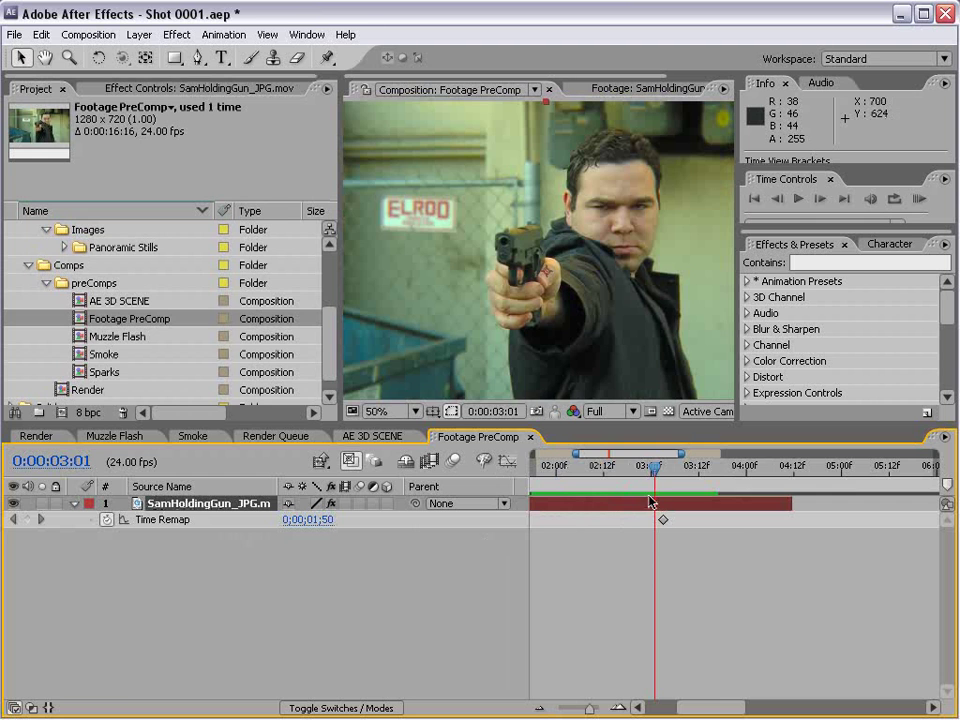
Add a Time Remap keyframe at 0:00:03:06, move it to 0:00:04:02 and make it a hold keyframe.
mouse_move(655, 468)
left_mouse_down()
mouse_move(639, 470)
mouse_move(673, 472)
mouse_move(636, 474)
mouse_move(673, 474)
mouse_move(666, 469)
mouse_move(686, 453)
mouse_move(621, 456)
mouse_move(683, 455)
mouse_move(672, 458)
left_mouse_up()
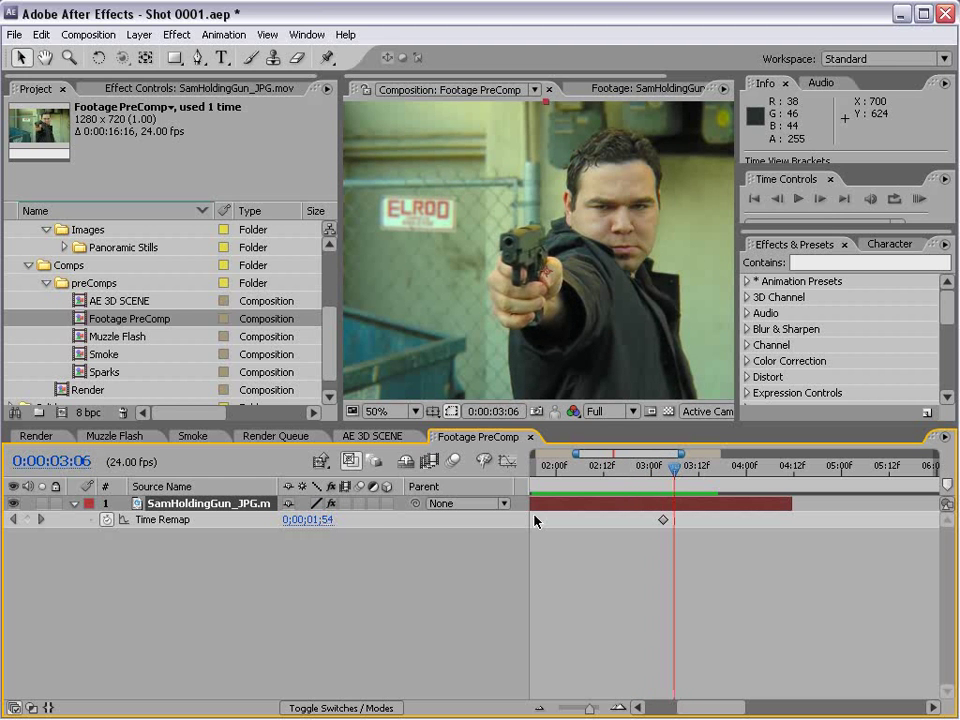
left_click(29, 520)
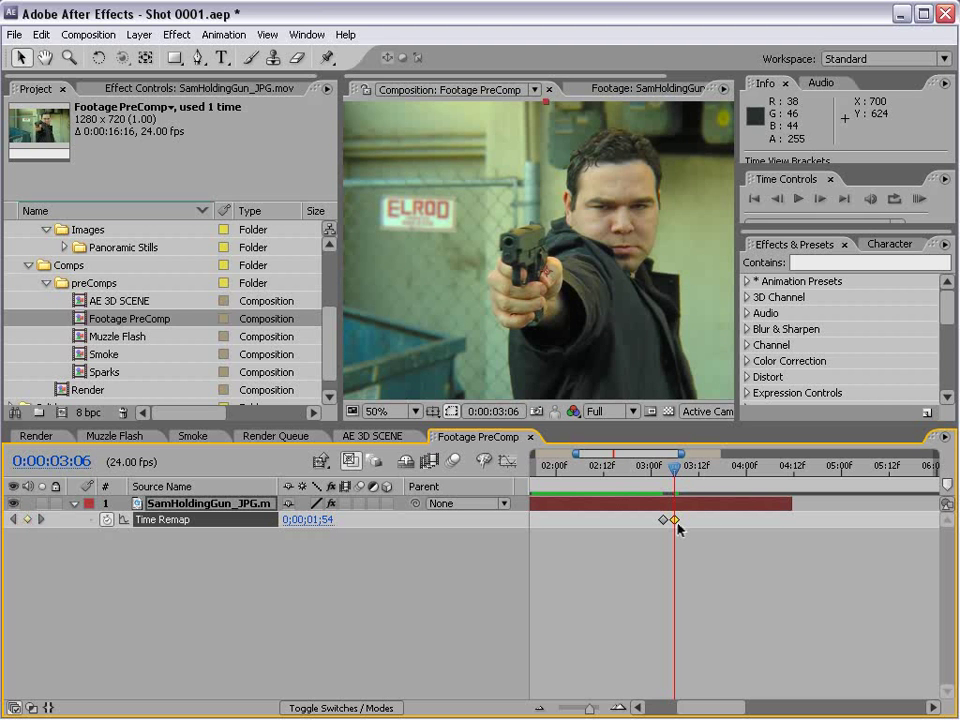
left_click_drag(676, 521, 755, 522)
right_click(755, 521)
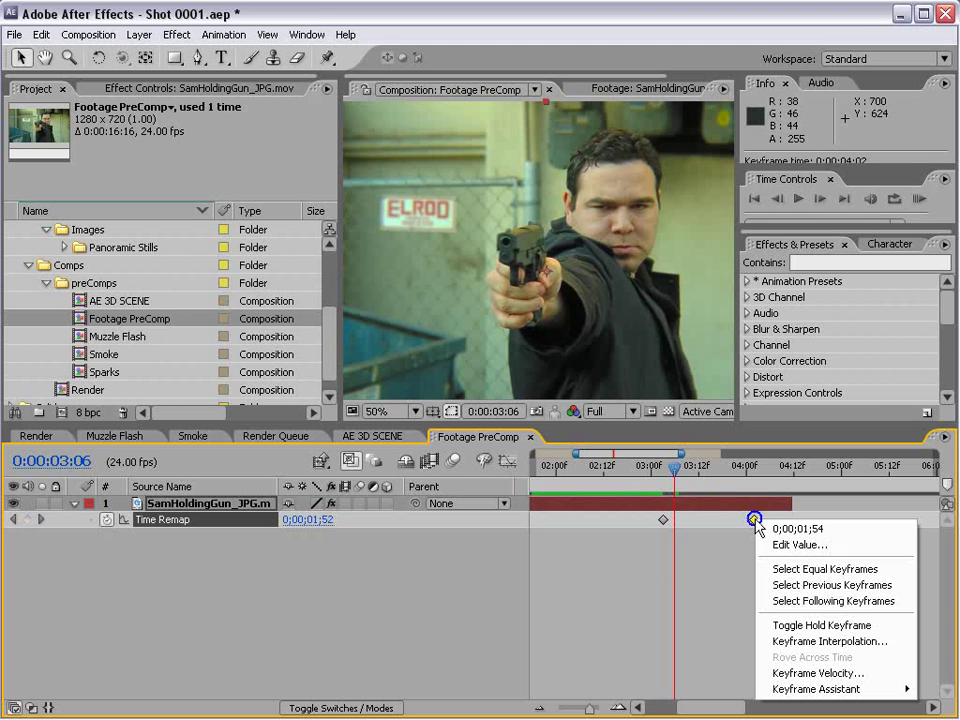
left_click(822, 625)
Scrub through the frames between the two Time Remap keyframes to review the slowed gun movement.
key("space")
left_click_drag(757, 570, 676, 580)
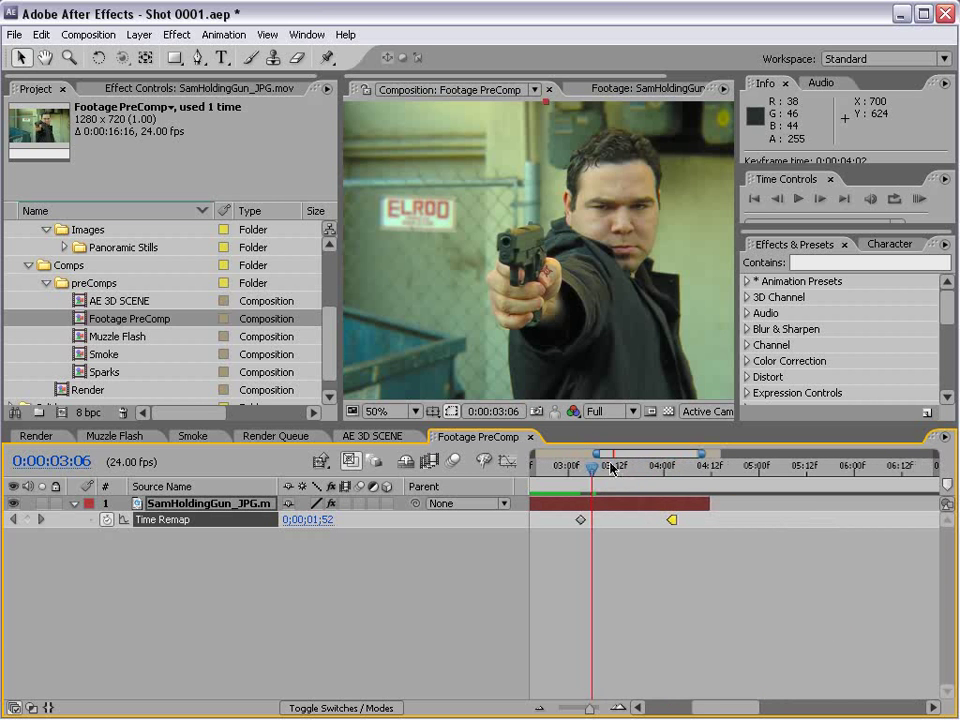
left_click_drag(609, 467, 593, 497)
left_click(628, 320)
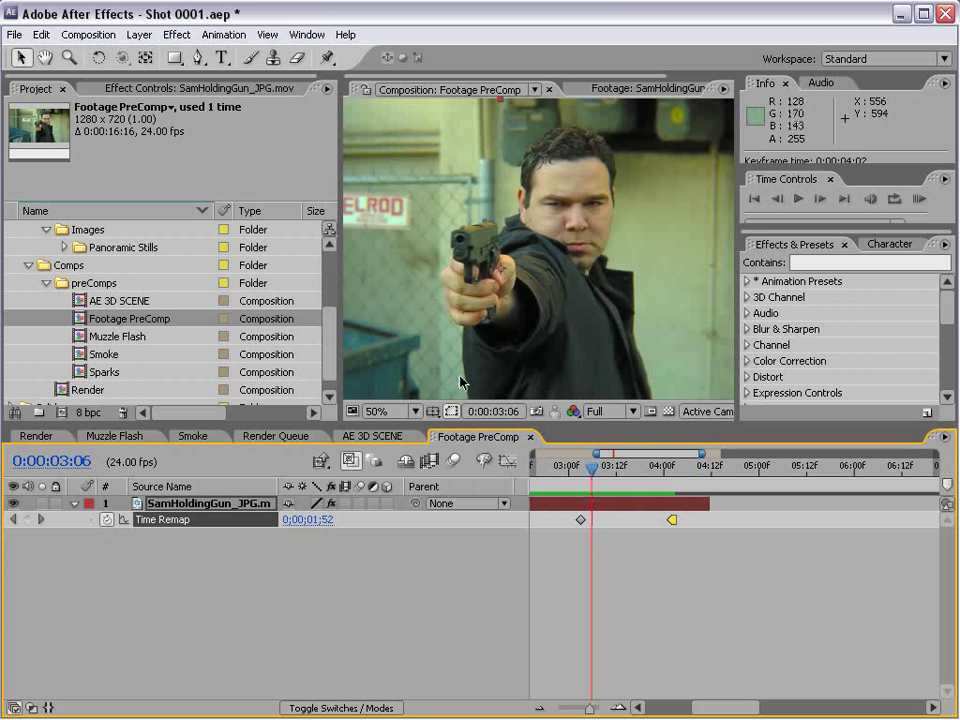
Enable frame blending for the SamHoldingGun_JPG.mov layer and the composition, and scrub through the slowed frames to 0:00:03:18.
left_click(345, 503)
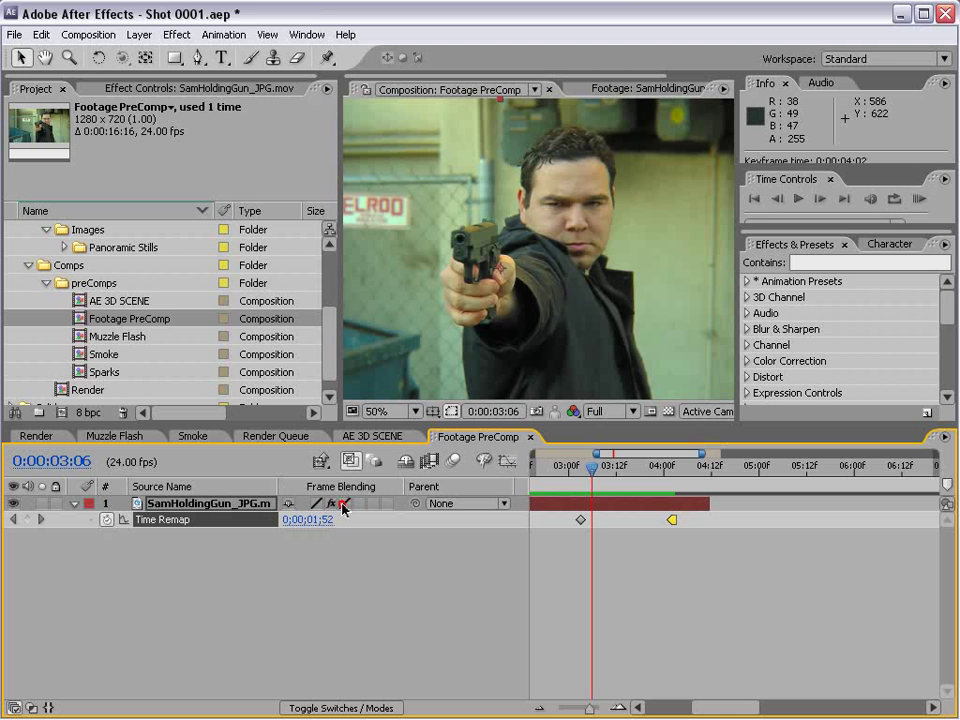
left_click(434, 464)
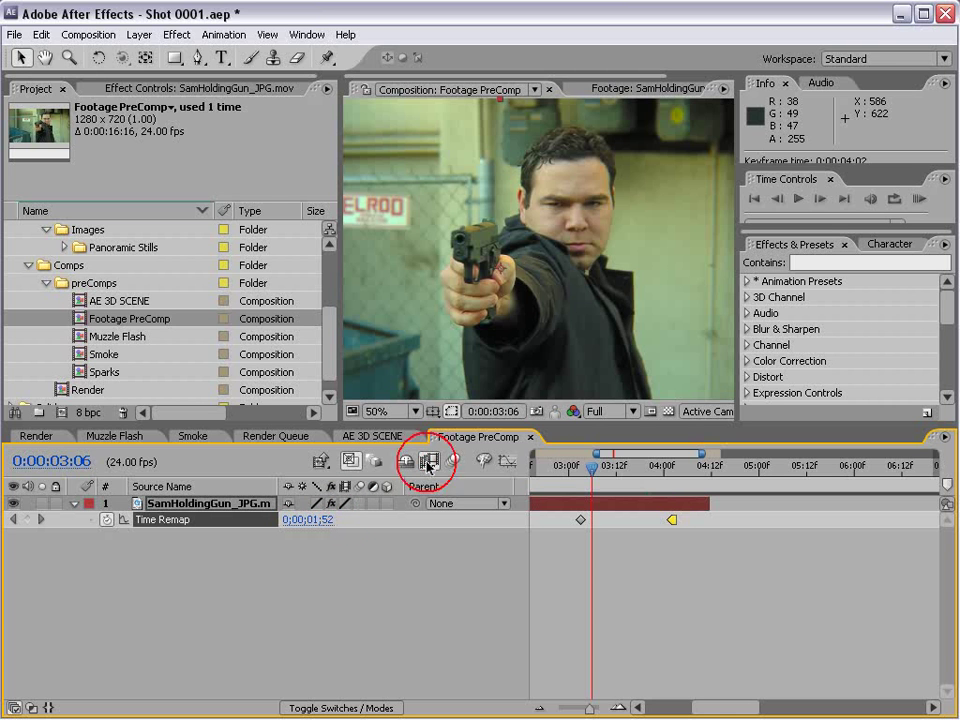
left_click_drag(597, 472, 615, 472)
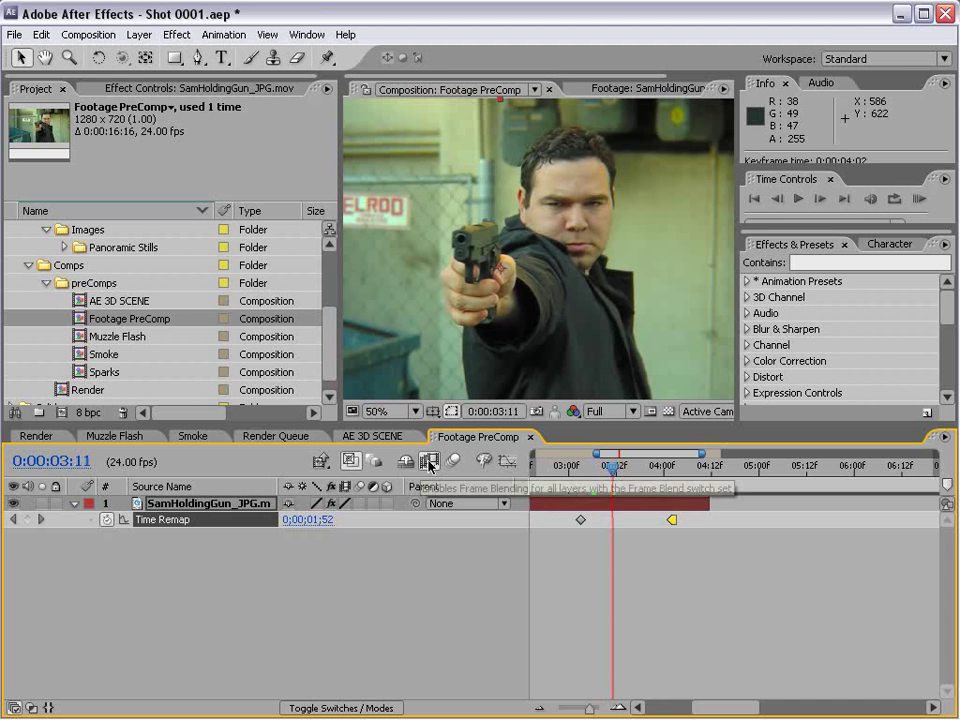
left_click(621, 467)
left_click_drag(621, 467, 639, 486)
Examine the blended gun movement up close around frame 0:00:03:19 in an enlarged composition view.
key("space")
left_click_drag(498, 341, 499, 349)
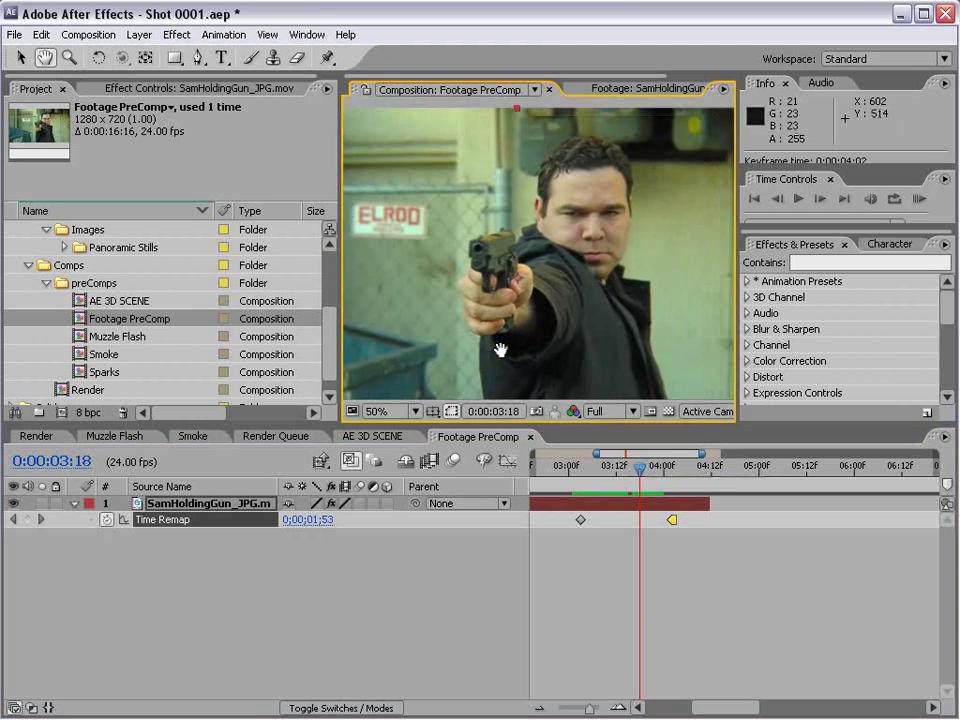
scroll(496, 335, "up", 1)
left_click_drag(472, 305, 551, 291)
left_click_drag(639, 468, 676, 484)
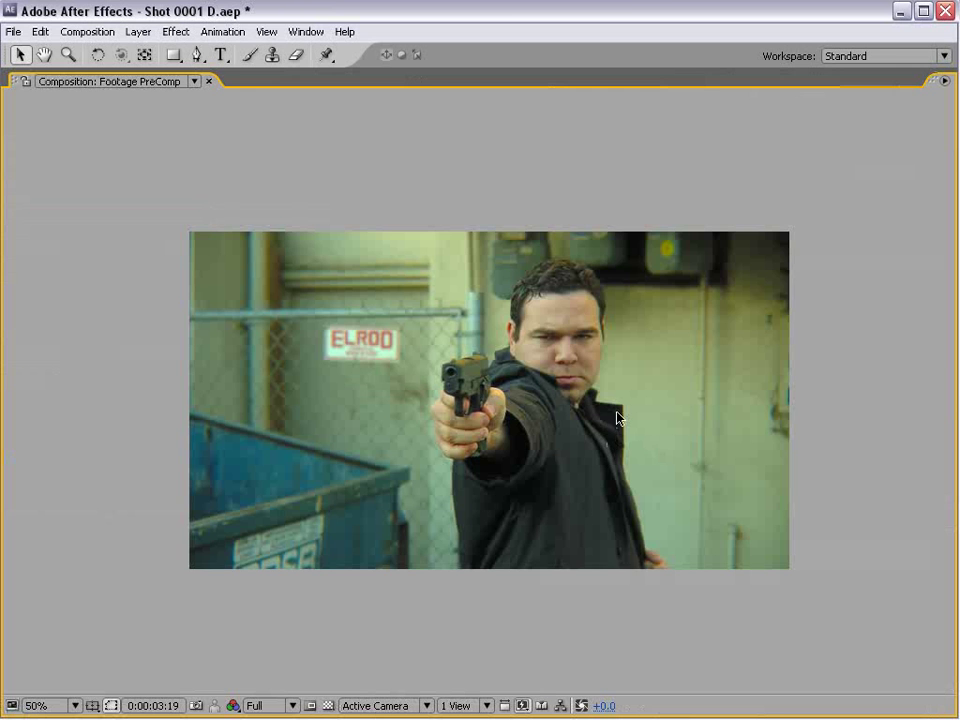
key("slash")
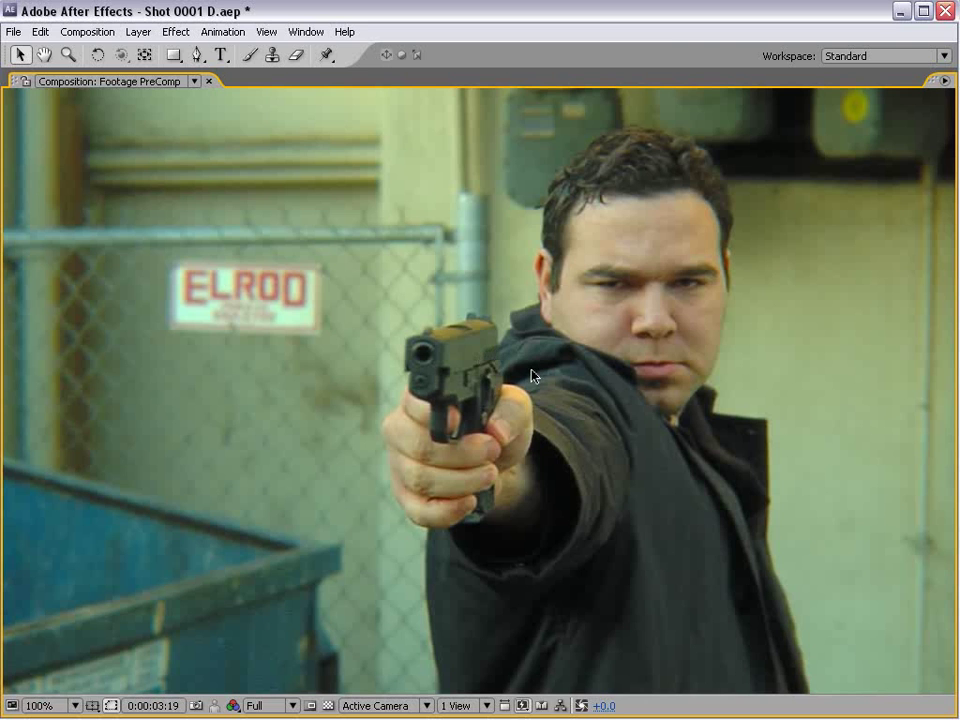
key("grave")
key("comma")
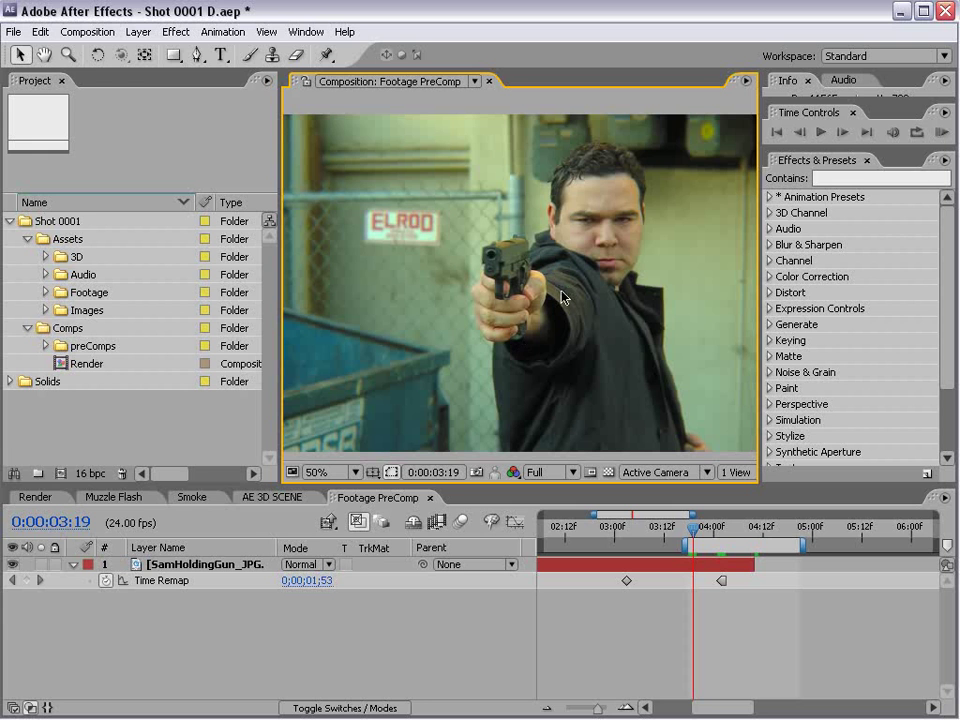
Duplicate the SamHoldingGun_JPG layer at its out point and show the Time Remap keyframes of the copy.
left_click(185, 566)
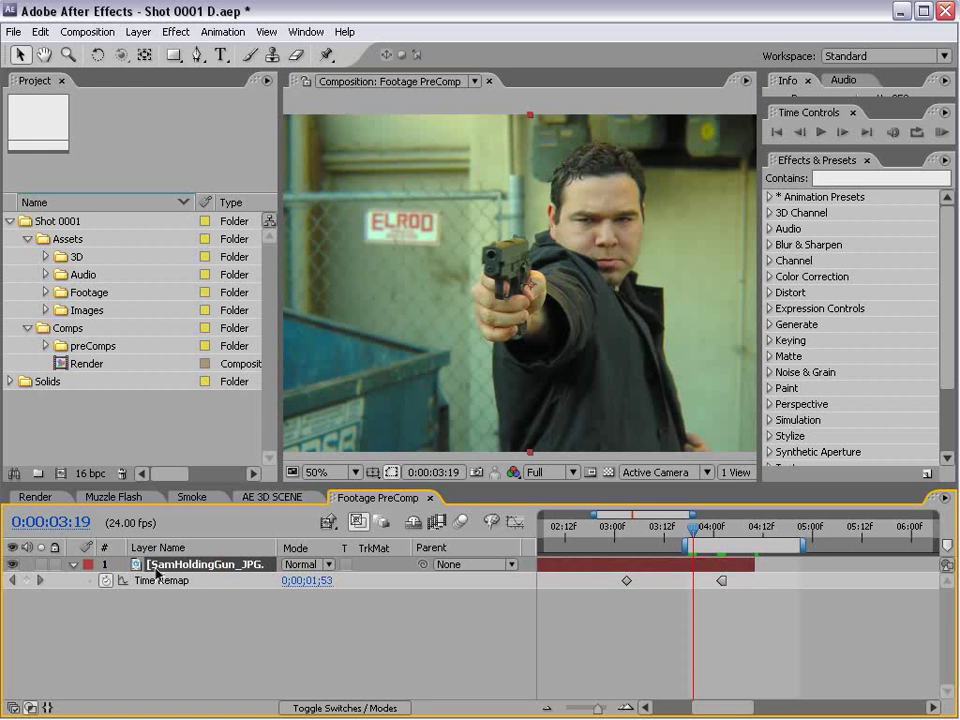
key("o")
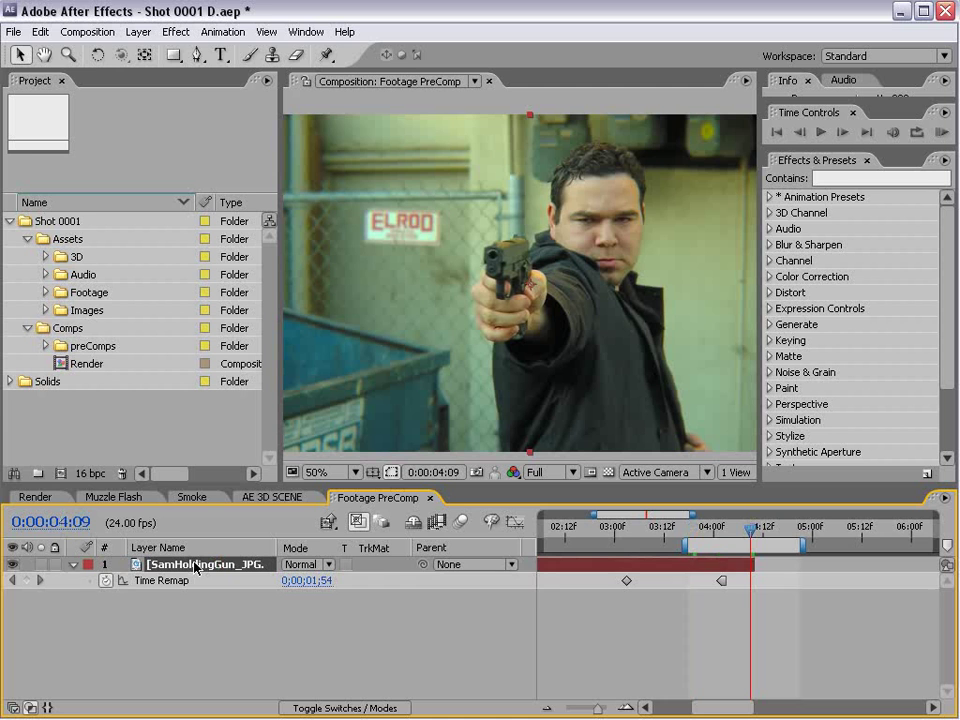
key("ctrl+d")
key("u")
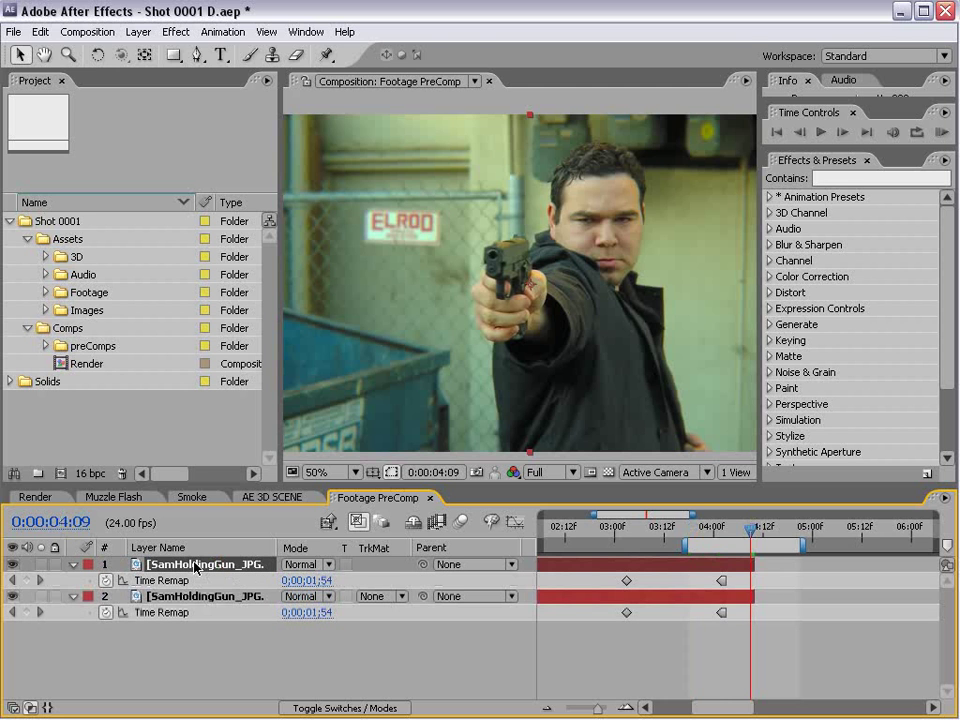
Delete every Time Remap keyframe on the upper copy except the hold keyframe, and move that one to just before 1 second.
key("minus")
key("minus")
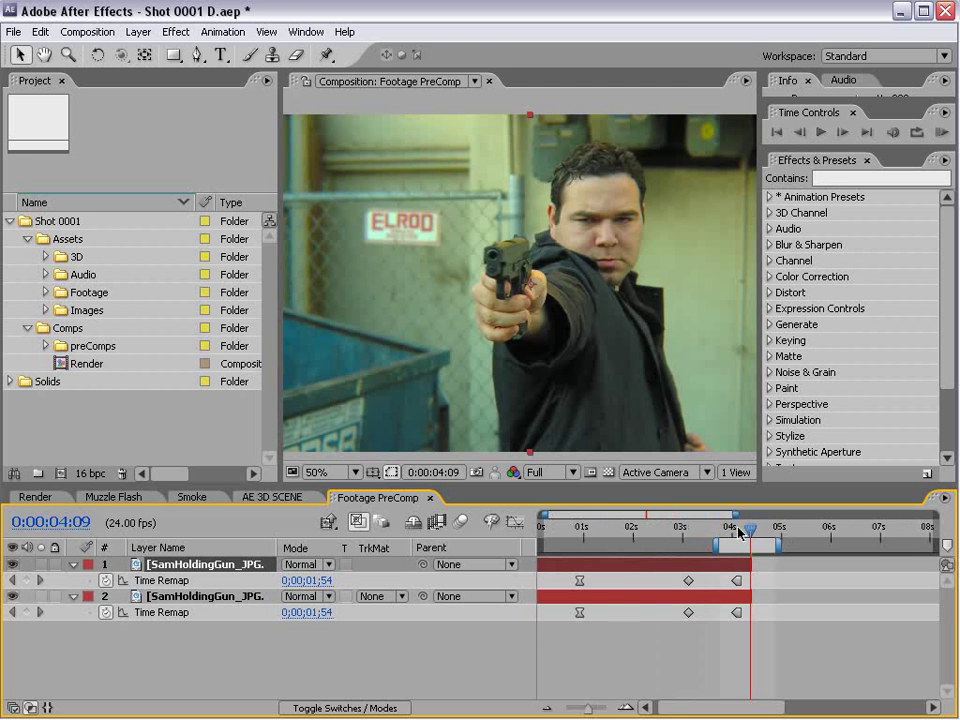
left_click_drag(627, 576, 534, 586)
key("Delete")
left_click_drag(756, 586, 815, 576)
key("Delete")
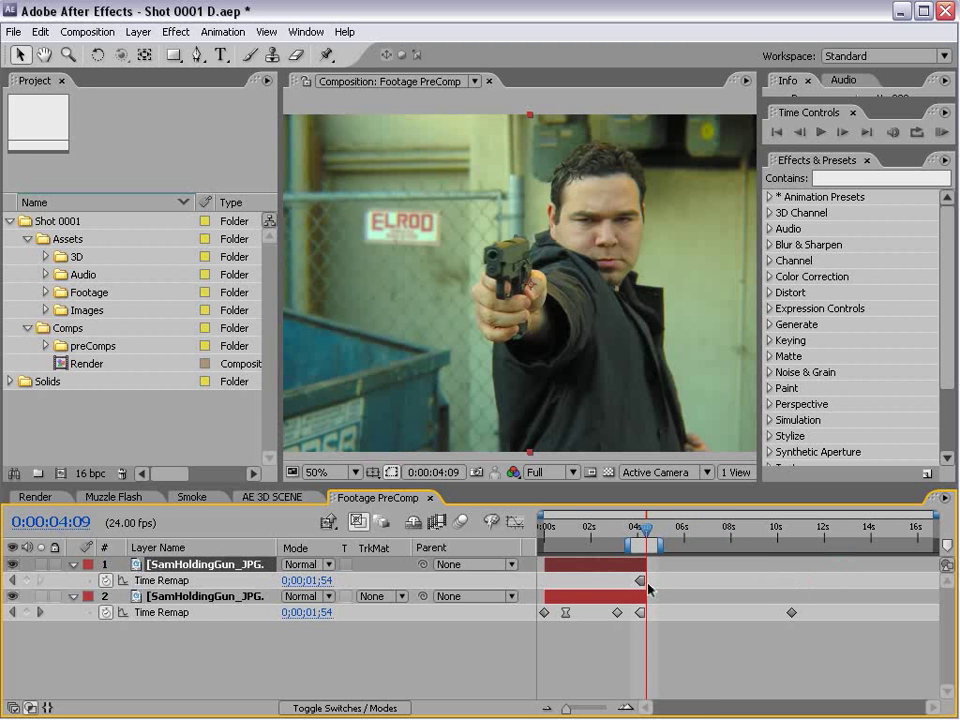
left_click_drag(642, 581, 565, 582)
Go to frame 0:00:01:23 and duplicate the frozen top SamHoldingGun_JPG layer.
left_click_drag(645, 528, 590, 529)
key("equal")
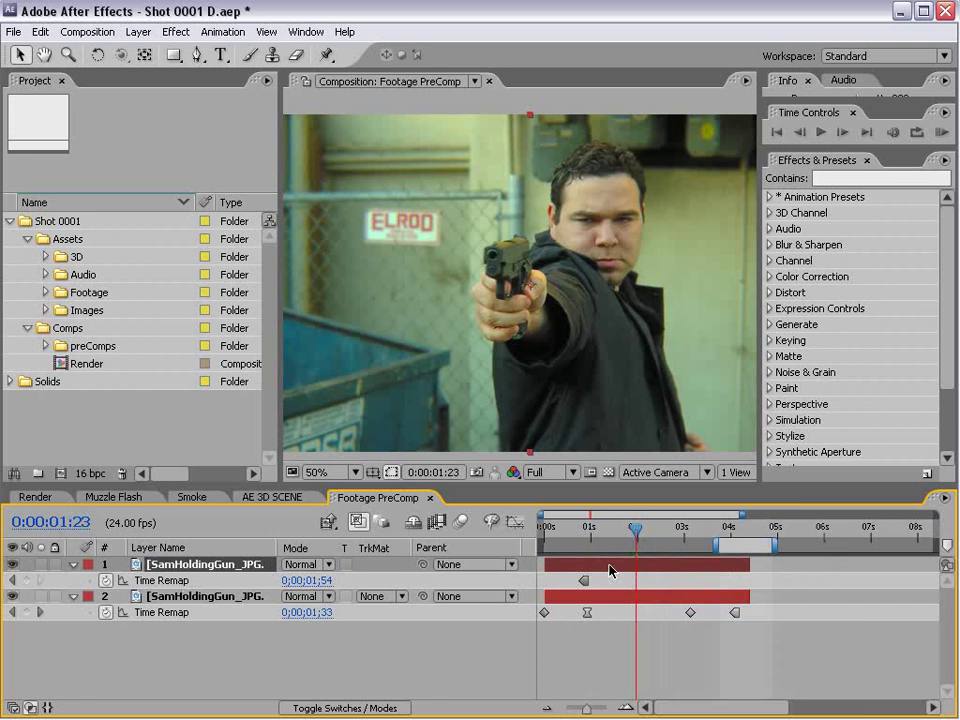
key("ctrl+d")
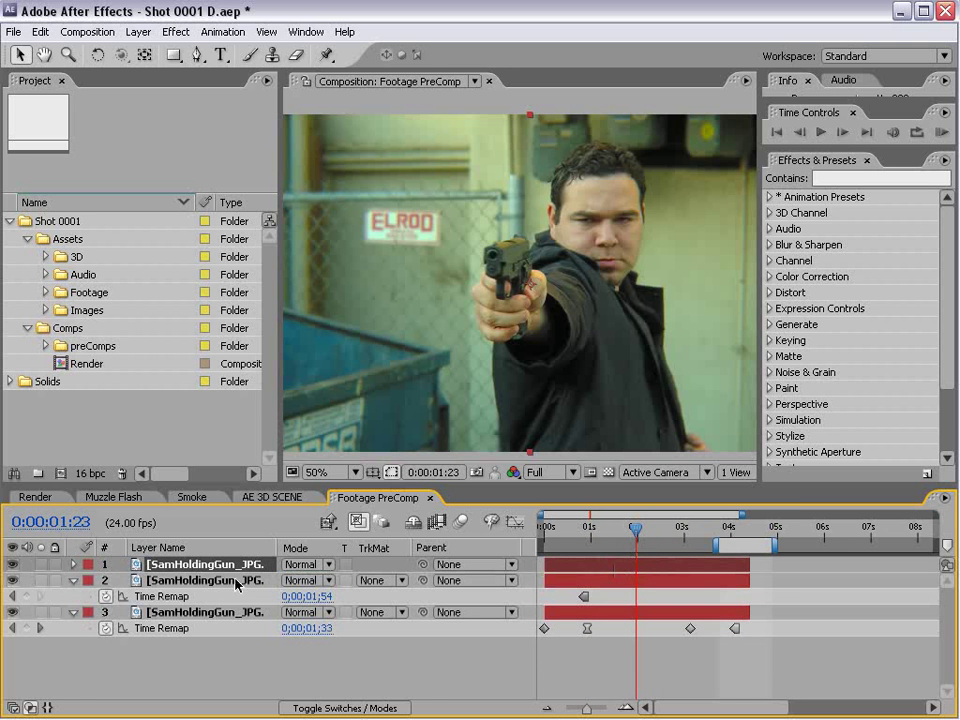
Start a Pen mask on the new top layer, tracing the rear edge of the gun's slide and its rear sight.
left_click(198, 56)
key("period")
key("space")
left_click_drag(535, 327, 542, 383)
scroll(530, 345, "up", 2)
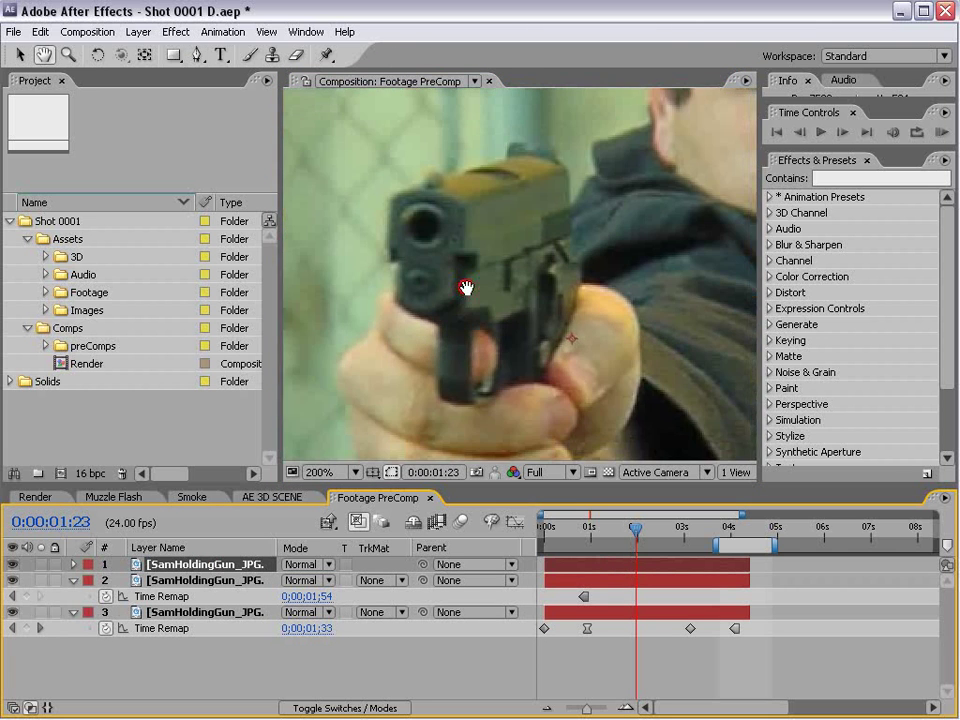
left_click_drag(465, 285, 448, 315)
key("grave")
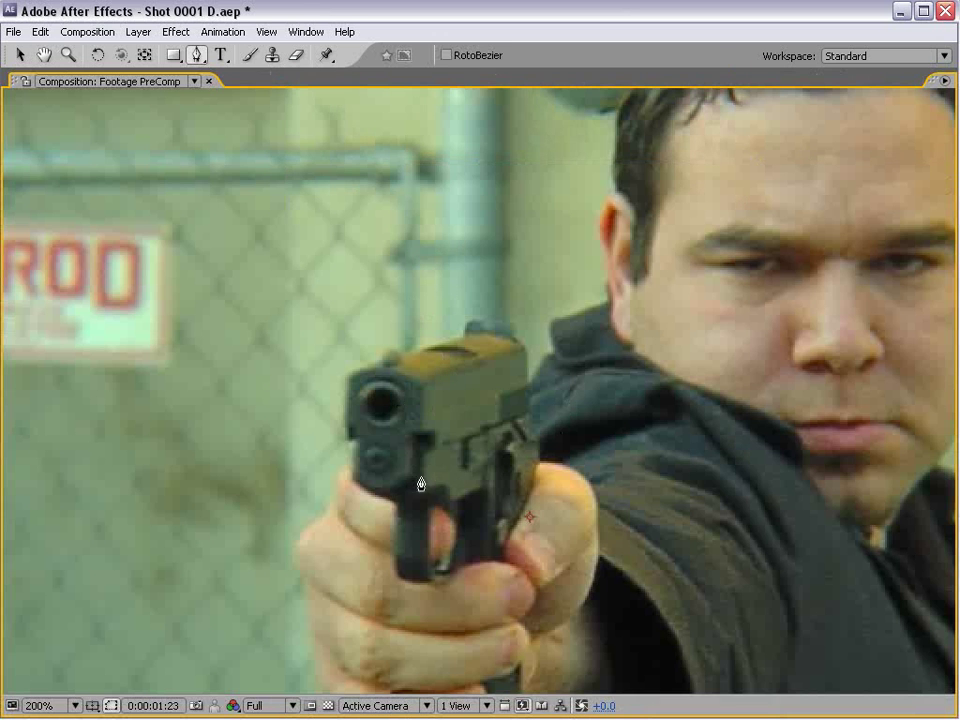
scroll(531, 453, "up", 1)
left_click_drag(531, 453, 546, 398)
key("g")
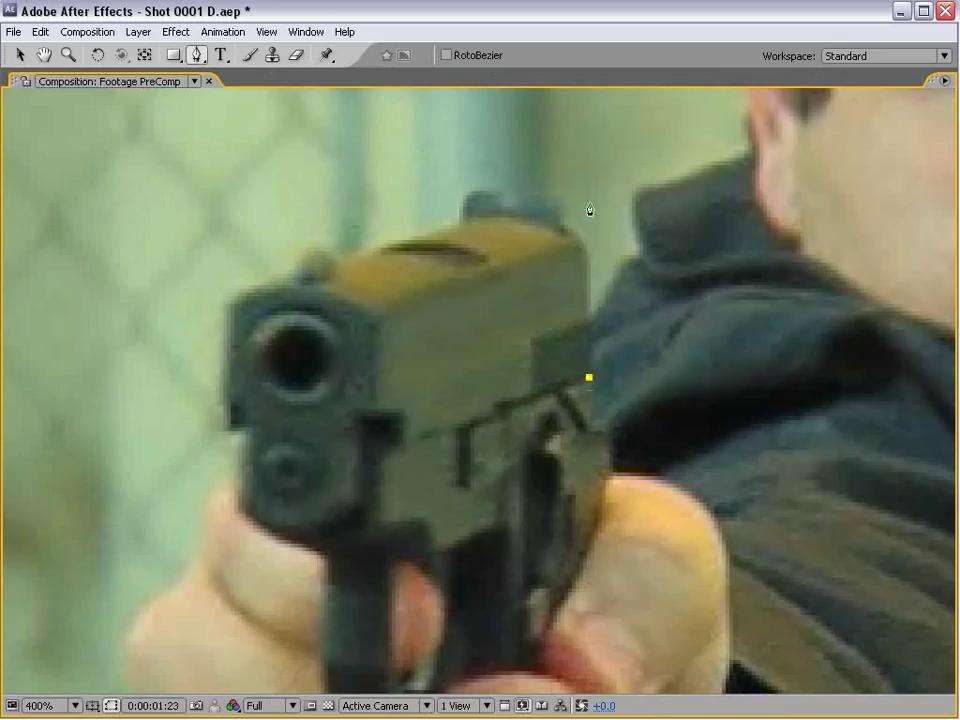
left_click_drag(583, 240, 575, 236)
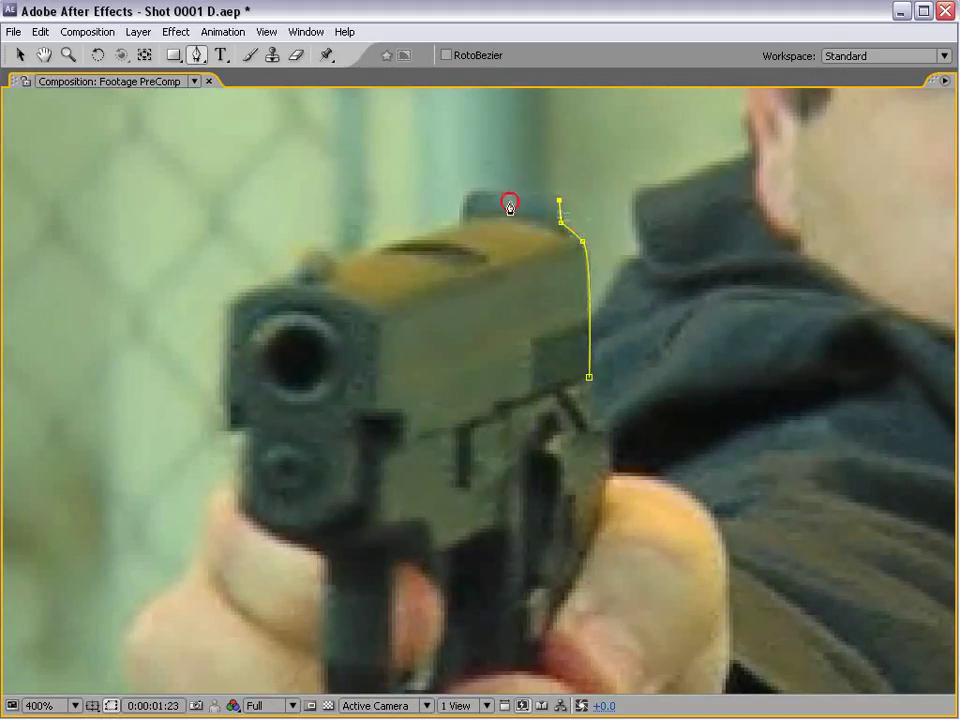
left_click(467, 193)
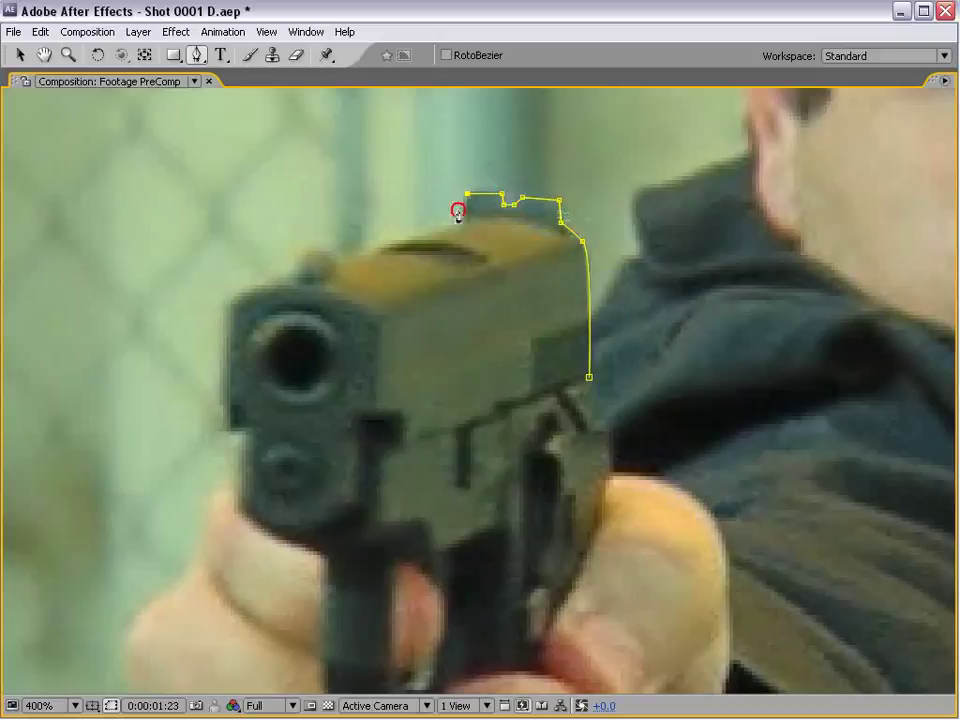
Continue the mask over the front sight, down the muzzle and around the lower front, and close it along the slide's bottom edge.
left_click(338, 259)
left_click(316, 249)
left_click(293, 259)
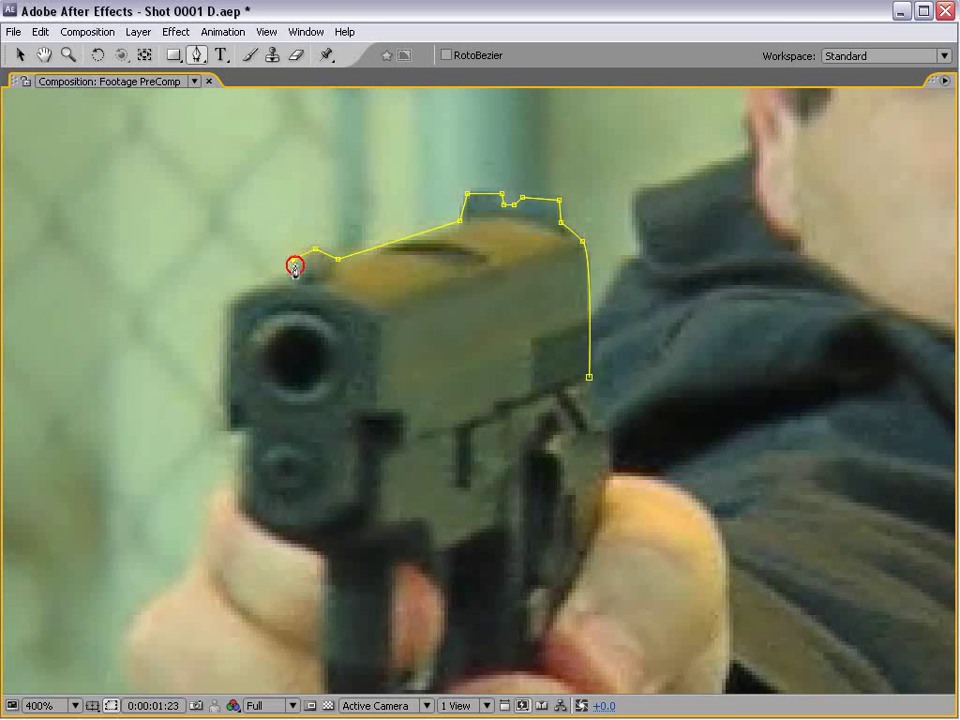
left_click(295, 272)
left_click(222, 427)
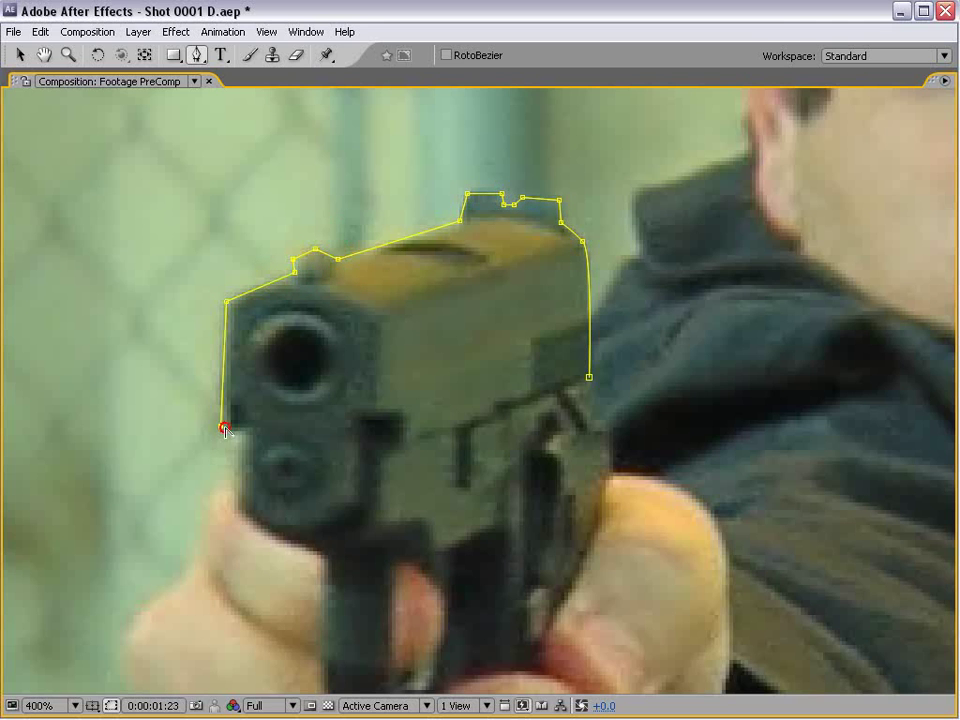
left_click(270, 527)
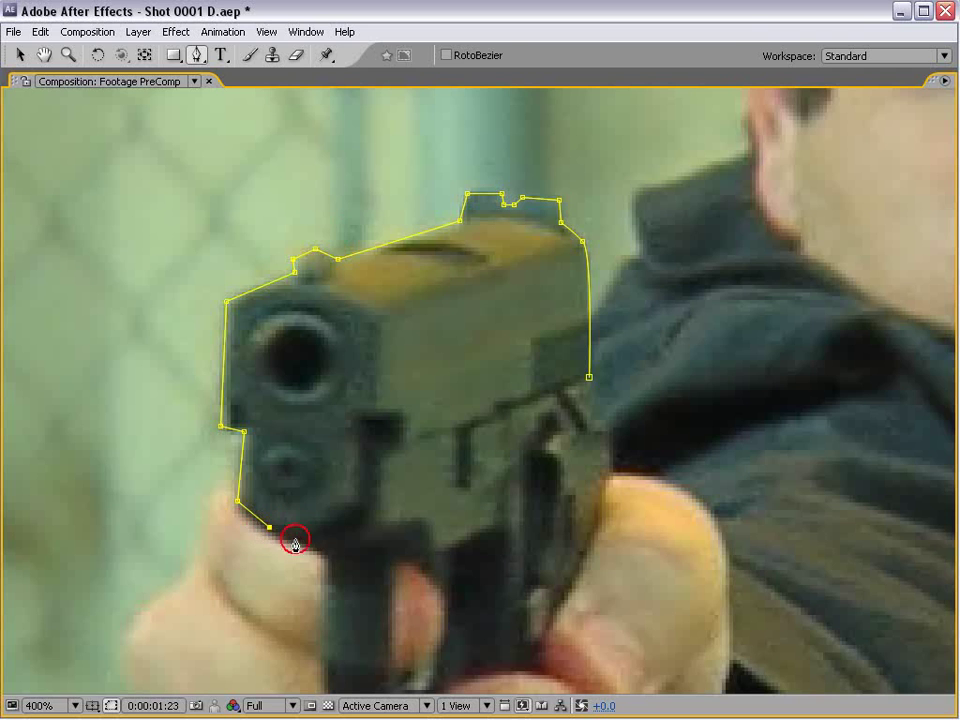
left_click(295, 538)
left_click(327, 531)
left_click(351, 521)
left_click(370, 510)
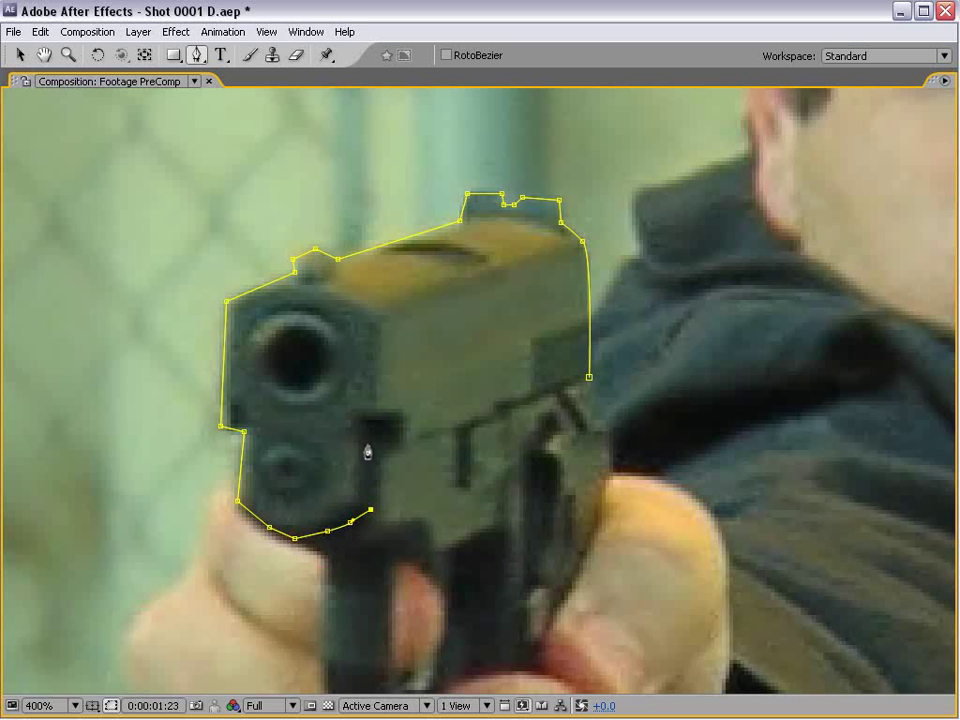
left_click(368, 447)
left_click(590, 379)
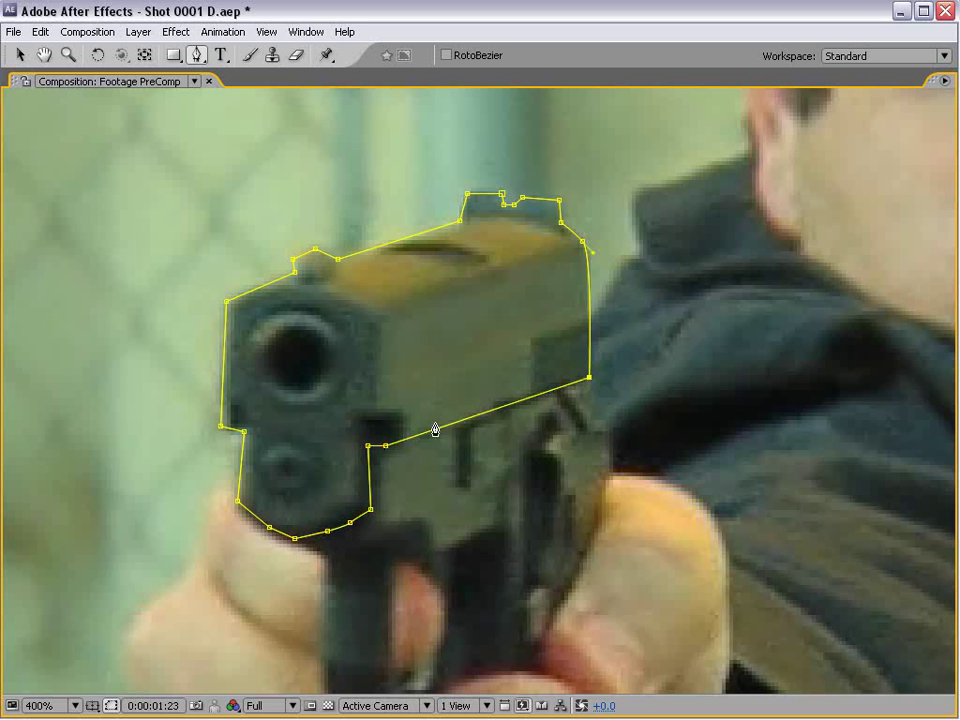
key("v")
Add a circular mask around the gun's barrel opening and centre it on the muzzle.
left_click_drag(176, 56, 237, 122)
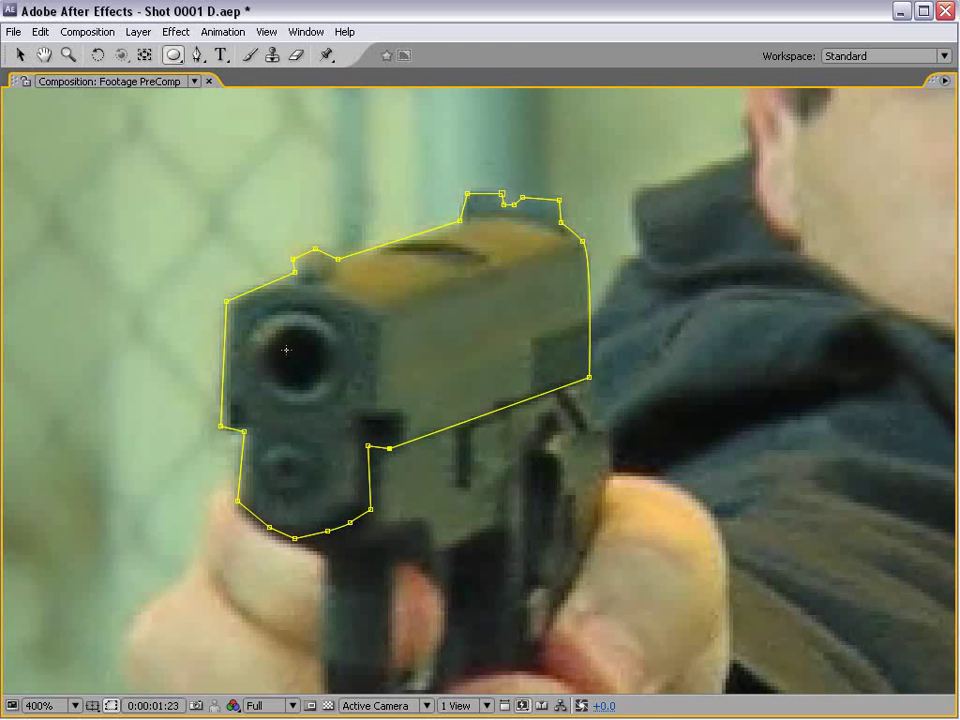
left_click_drag(292, 357, 338, 408)
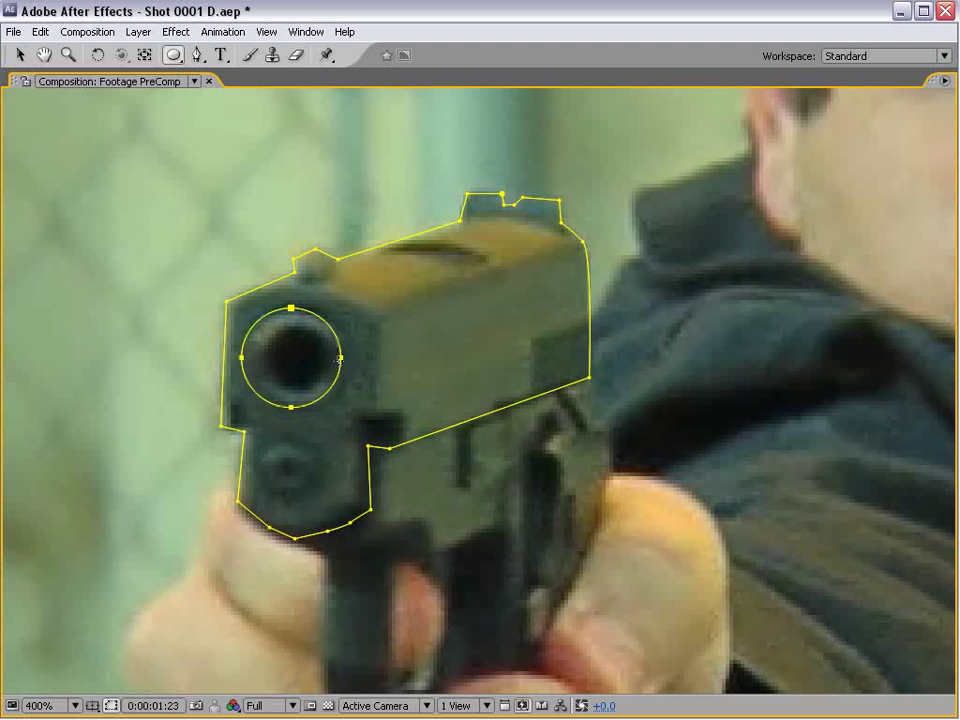
key("v")
left_click_drag(345, 358, 345, 364)
Add a smaller circular mask around the round hole below the barrel and align it.
left_click(173, 55)
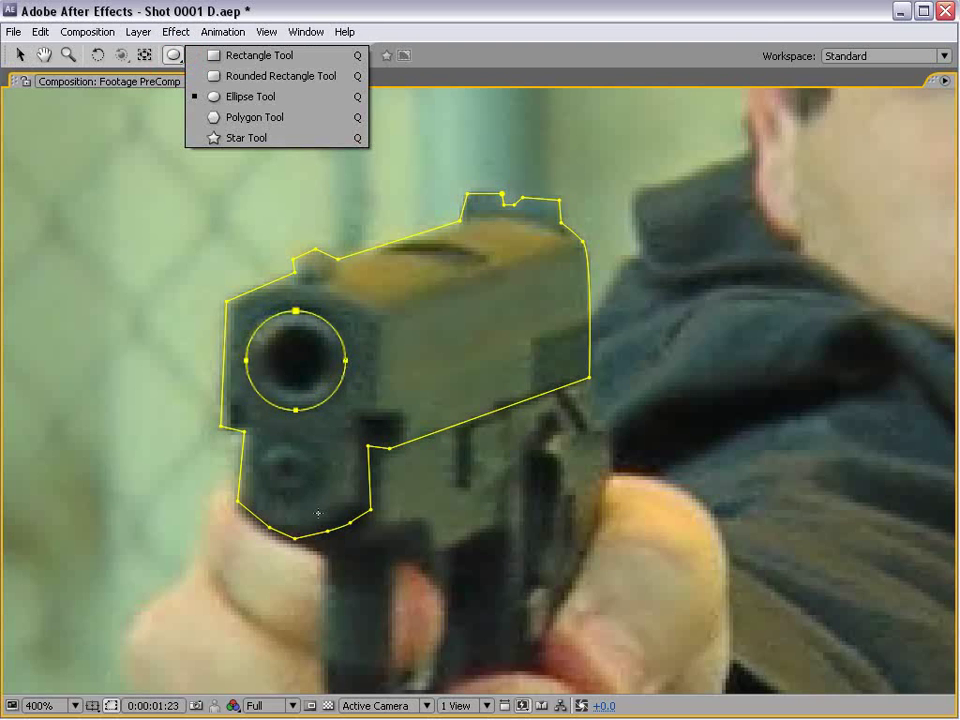
left_click_drag(288, 467, 311, 493)
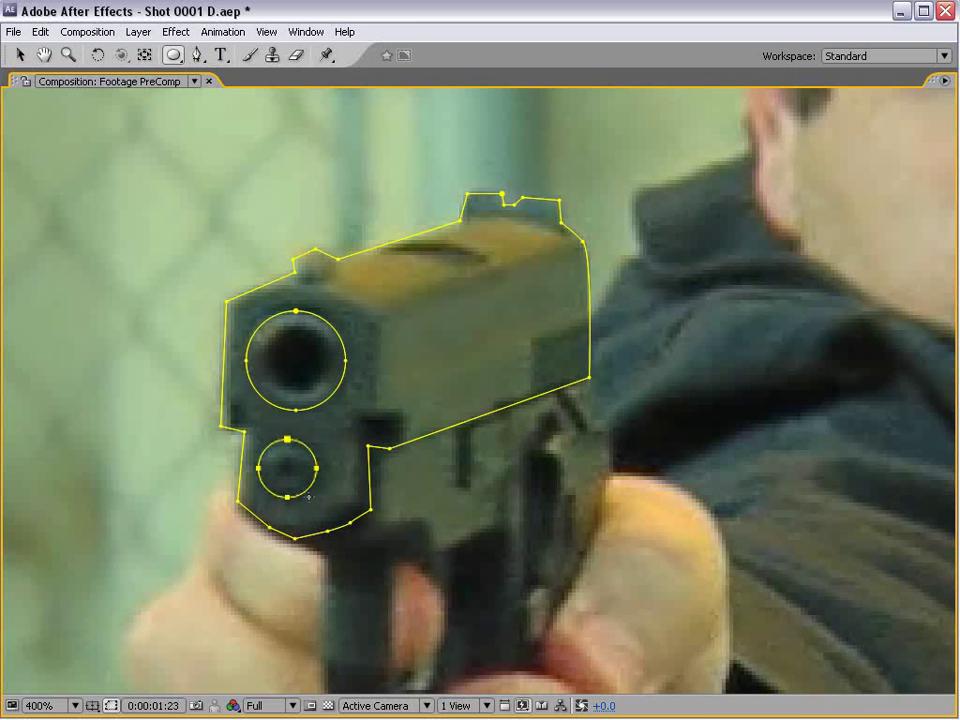
key("v")
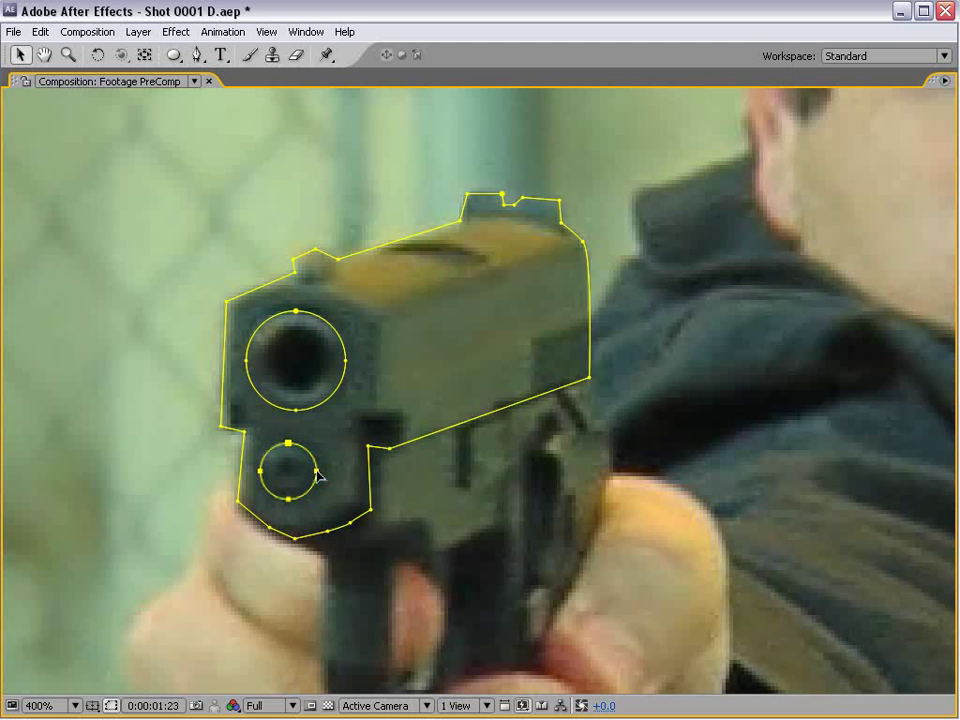
Set the two circular masks, Mask 2 and Mask 3, to Subtract.
key("grave")
left_click(185, 627)
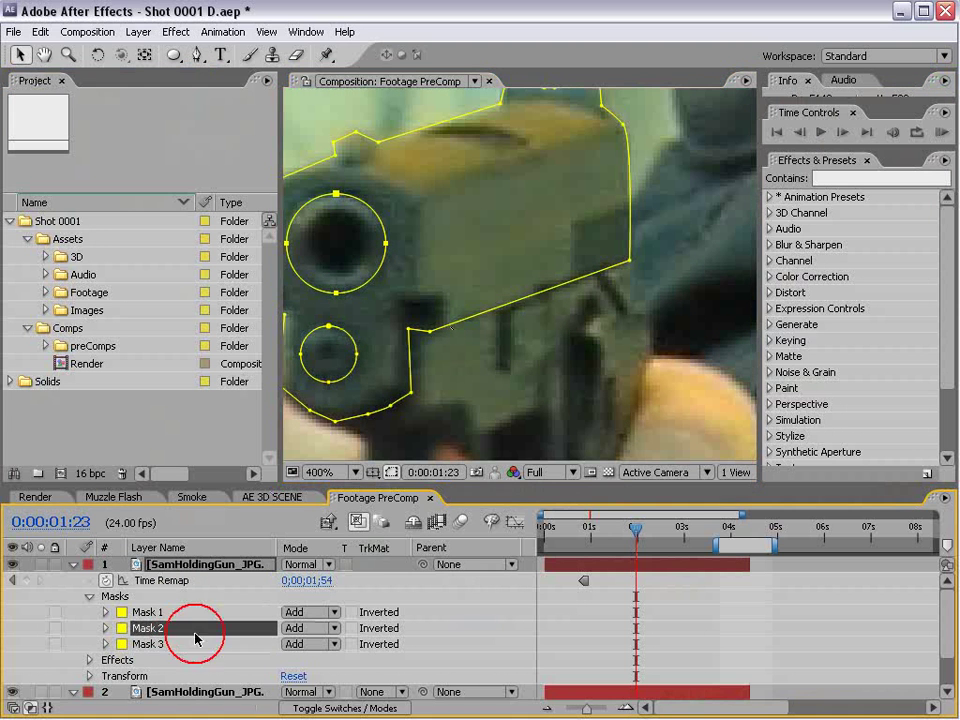
left_click(312, 628)
left_click(307, 659)
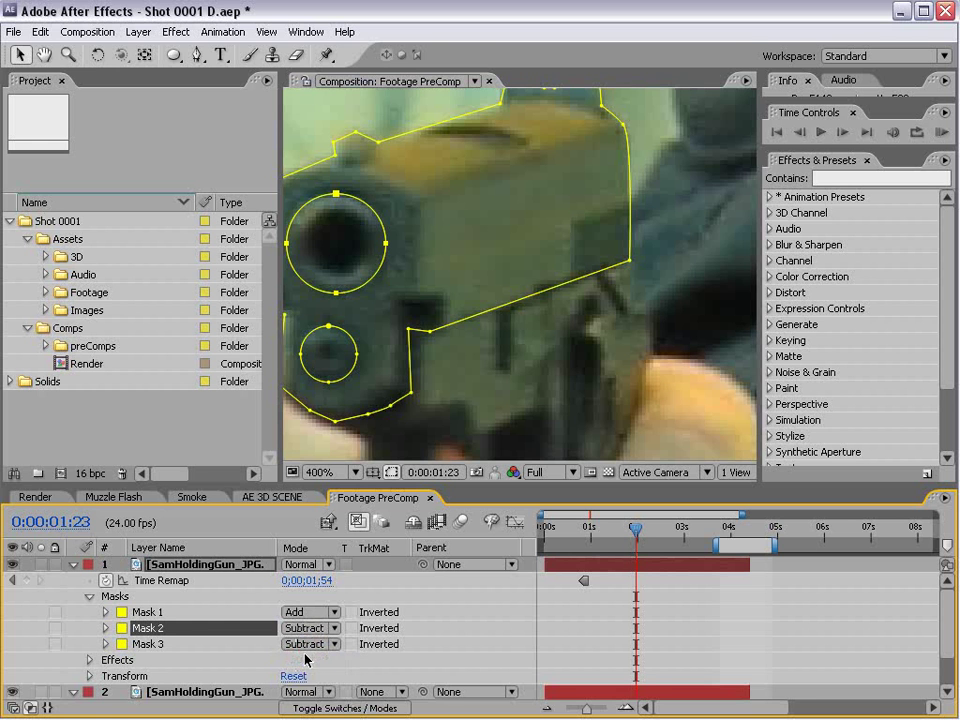
Set the Mask Feather of all three masks to 1.0 pixels, collapse the layer properties and select layer 2.
left_click(193, 562)
key("f")
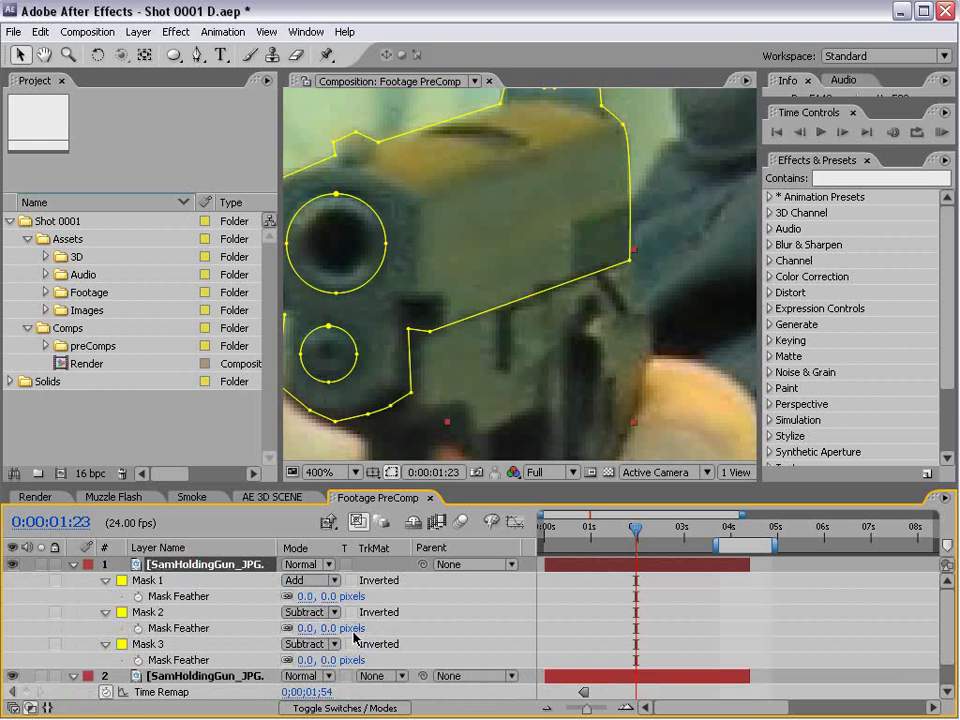
left_click(178, 597)
left_click(184, 629, "shift")
left_click(231, 660, "shift")
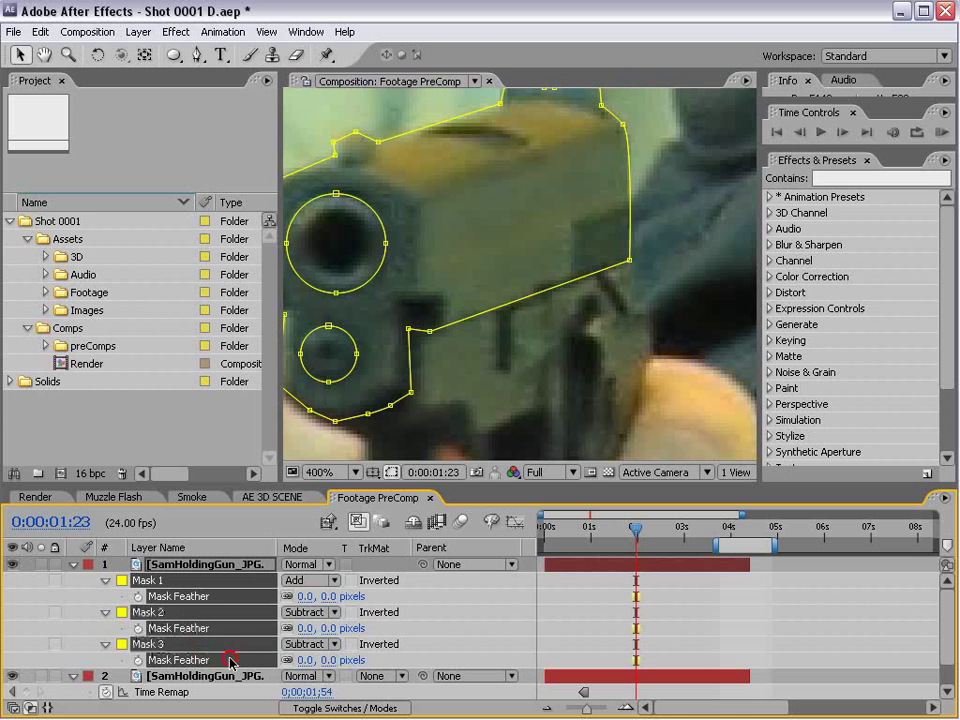
left_click(304, 660)
left_click_drag(304, 660, 410, 652)
left_click(572, 611)
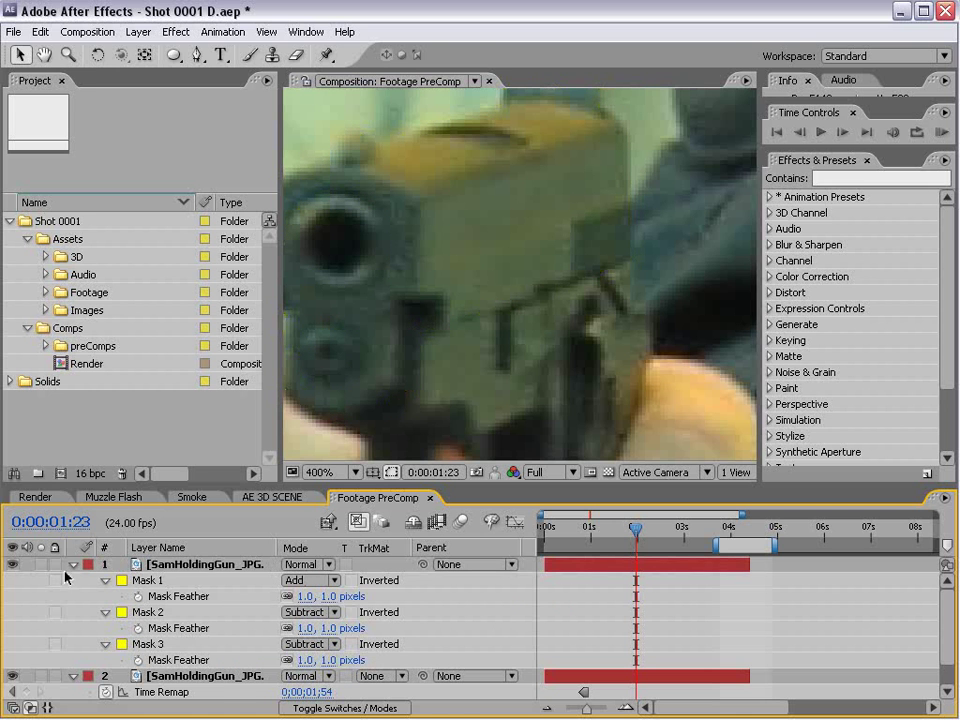
left_click(73, 565)
left_click(172, 580)
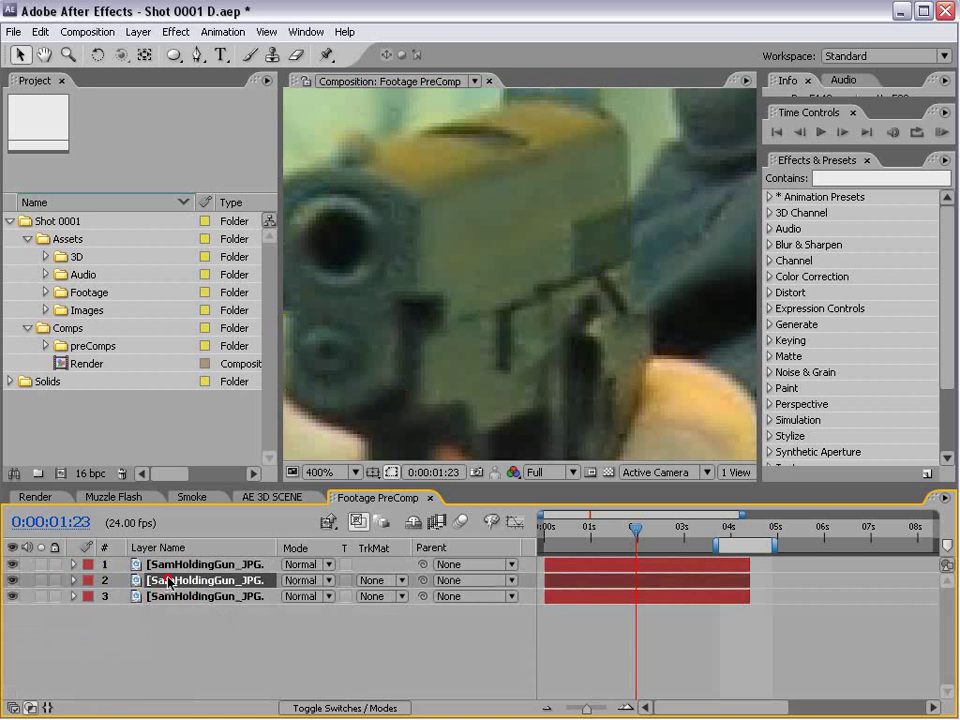
Rename the masked topmost footage layer as Slide.
key("ctrl+Up")
key("Return")
type("S")
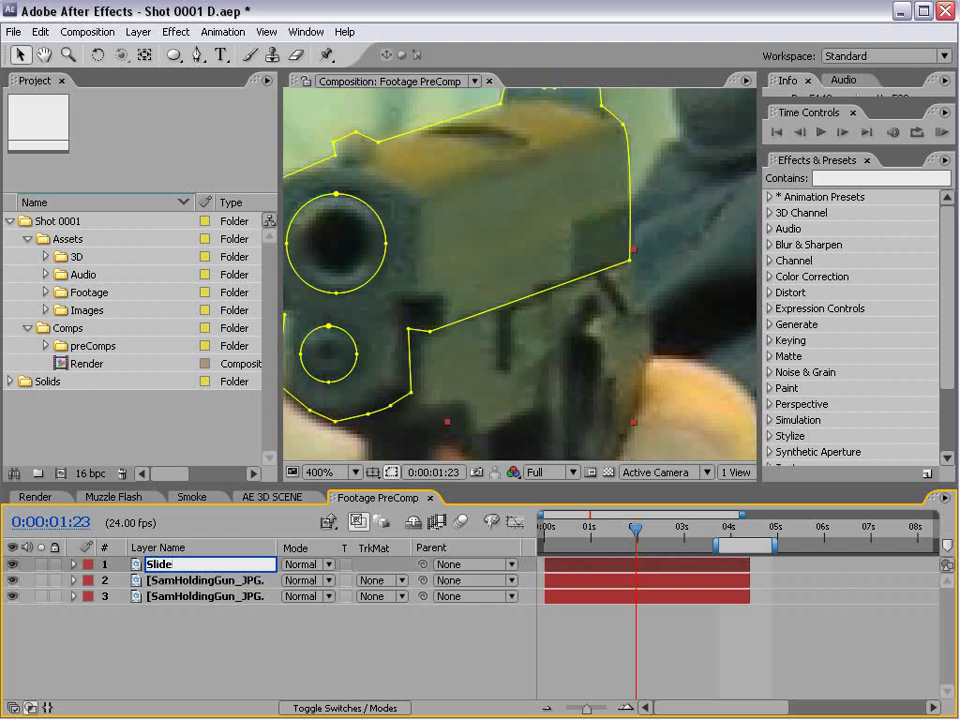
type("lide")
key("Return")
Move the unmasked duplicate footage layer above Slide and rename it Cover.
left_click(175, 582)
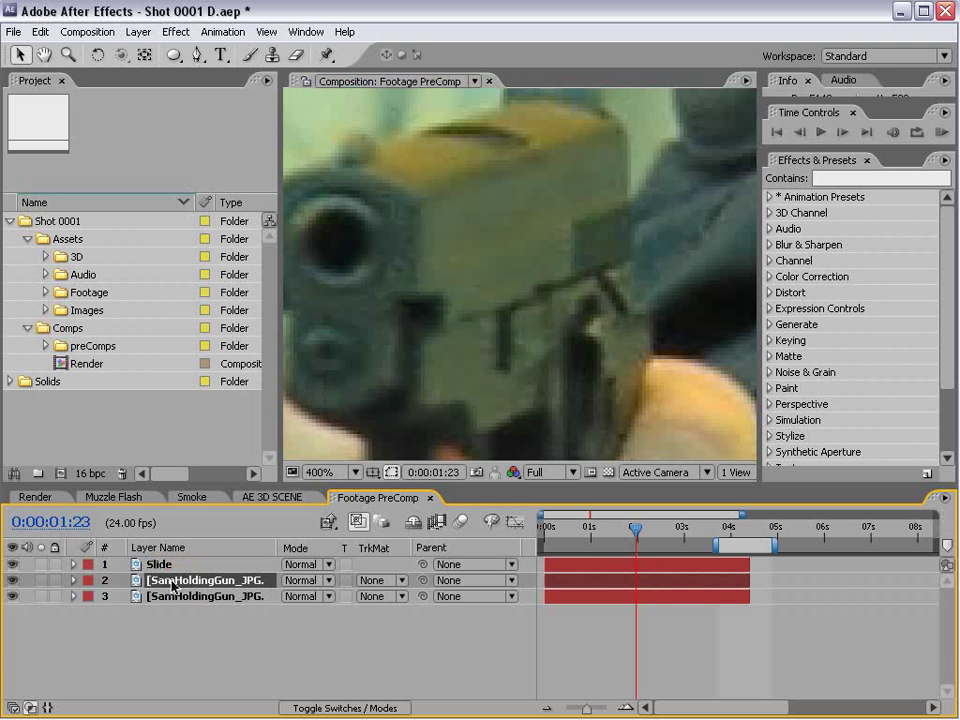
mouse_move(172, 585)
left_mouse_down()
mouse_move(180, 566)
mouse_move(163, 566)
left_mouse_up()
key("Return")
type("Cove")
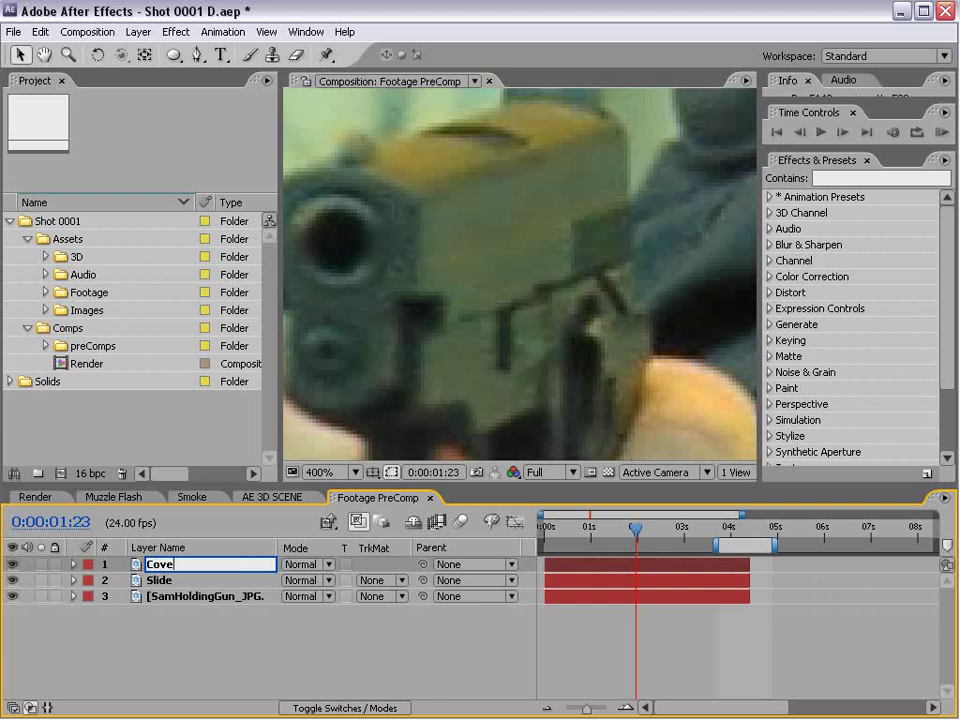
type("r")
key("Return")
Draw a closed Pen mask on Cover around the gun frame below the slide and pull its lower rear point inward to the frame's edge.
left_click(197, 57)
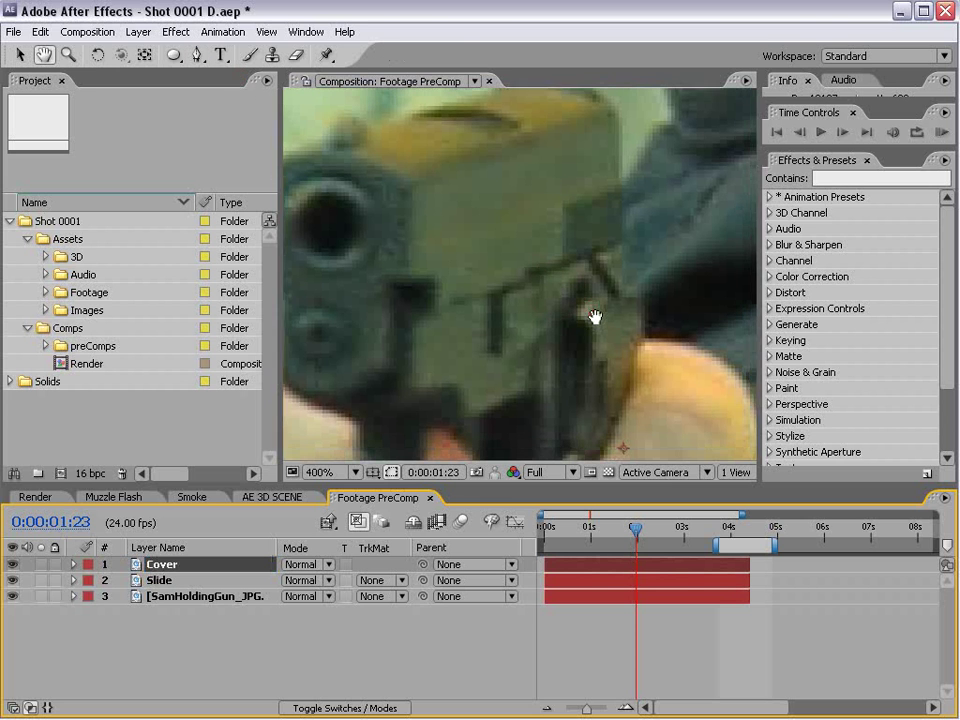
left_click(625, 240)
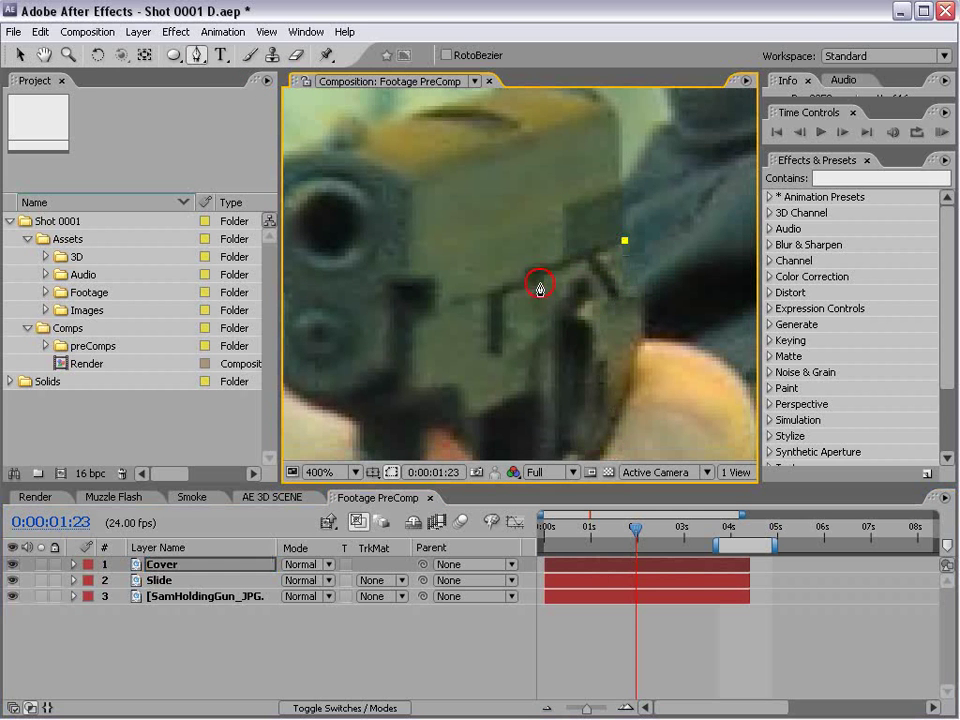
left_click(485, 295)
left_click(438, 303)
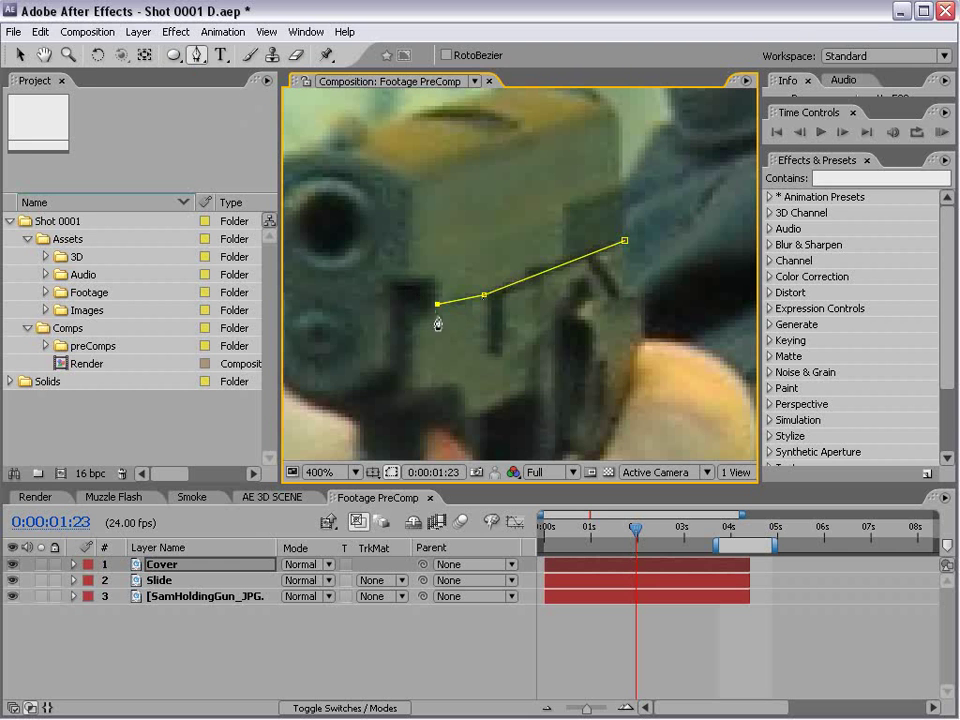
left_click(395, 383)
left_click(372, 400)
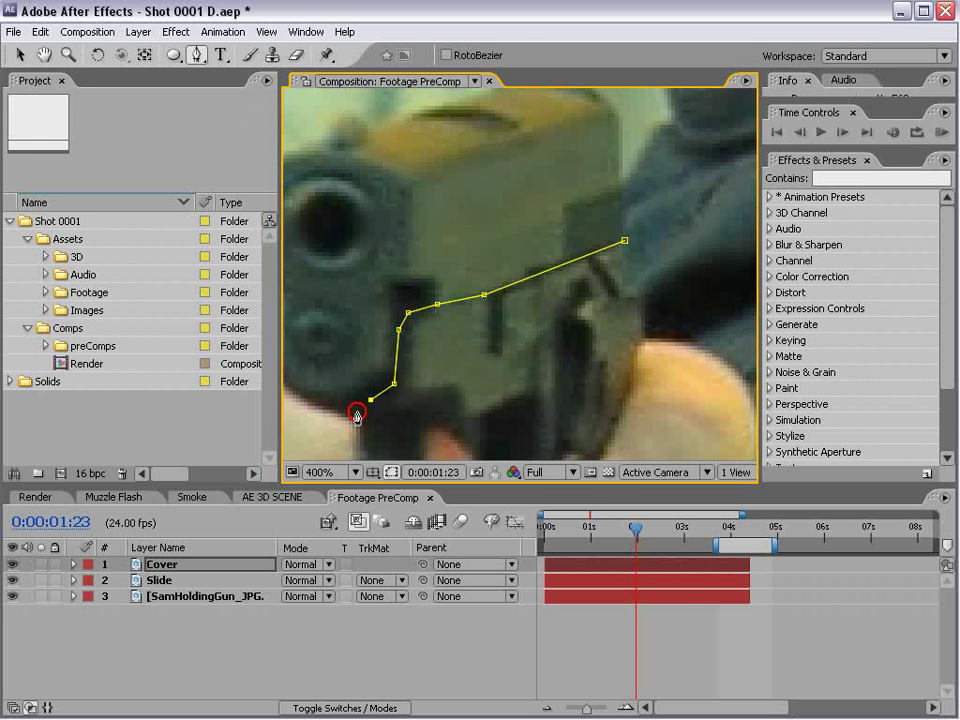
left_click(441, 436)
left_click(557, 400)
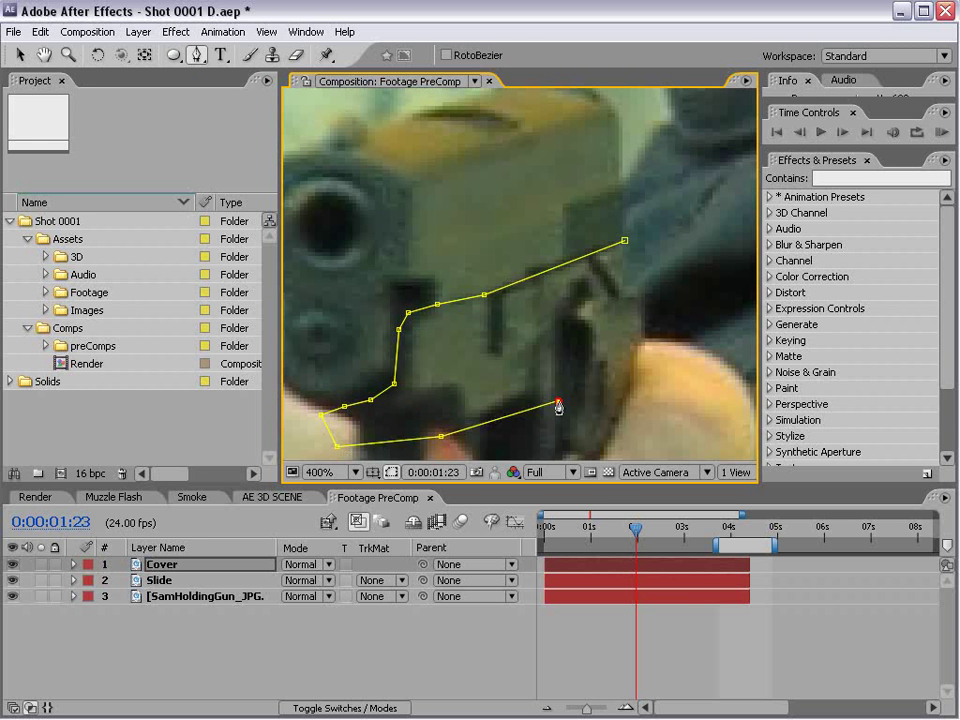
left_click(644, 330)
left_click(625, 240)
key("v")
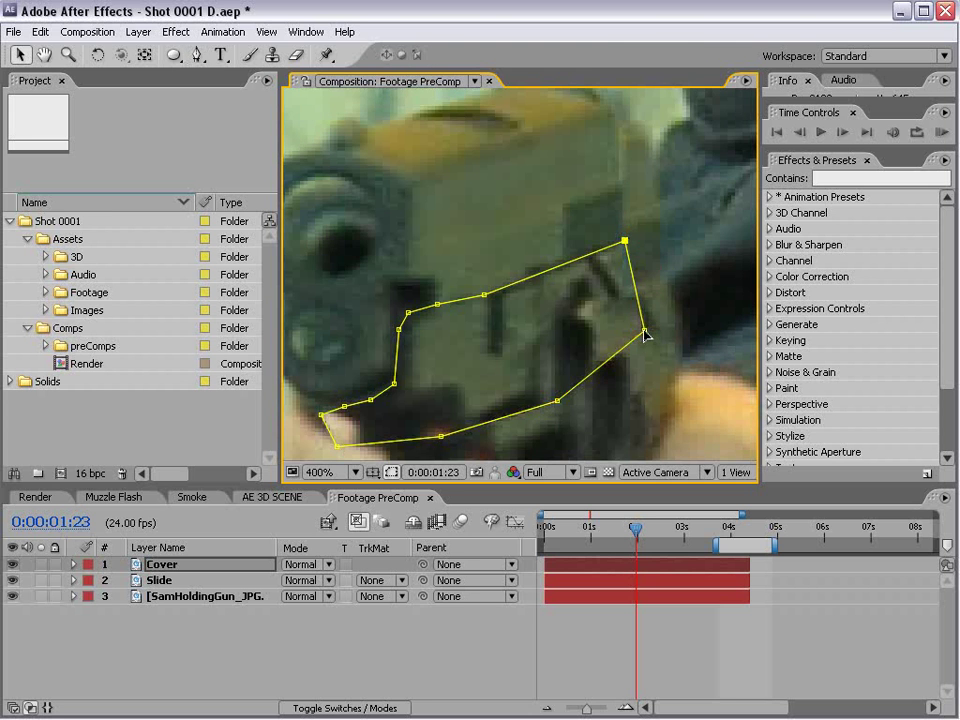
left_click_drag(644, 331, 625, 317)
At 0:00:04:05, temporarily hide the bottom footage layer to examine the Cover and Slide cutouts on their own.
left_click(740, 527)
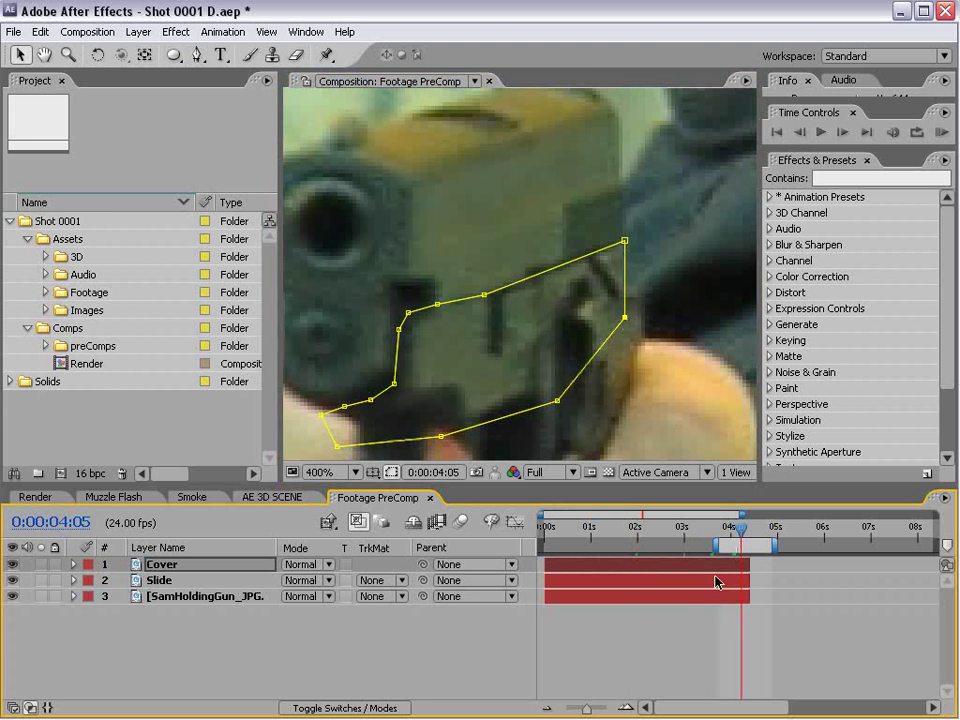
left_click(665, 636)
left_click(152, 564)
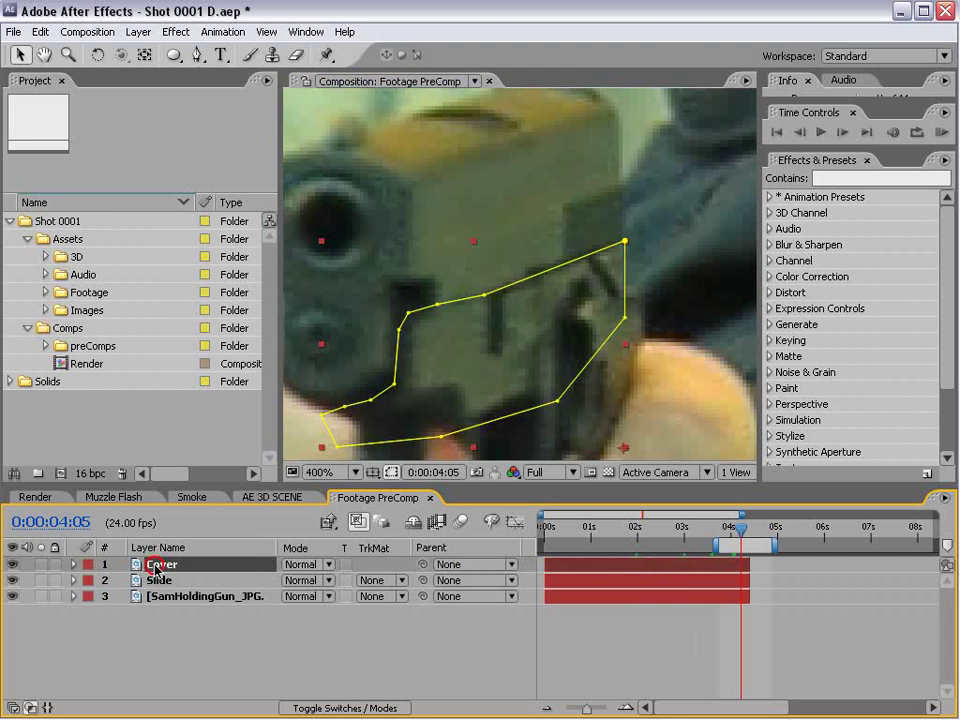
left_click(12, 596)
left_click(625, 623)
key("grave")
key("grave")
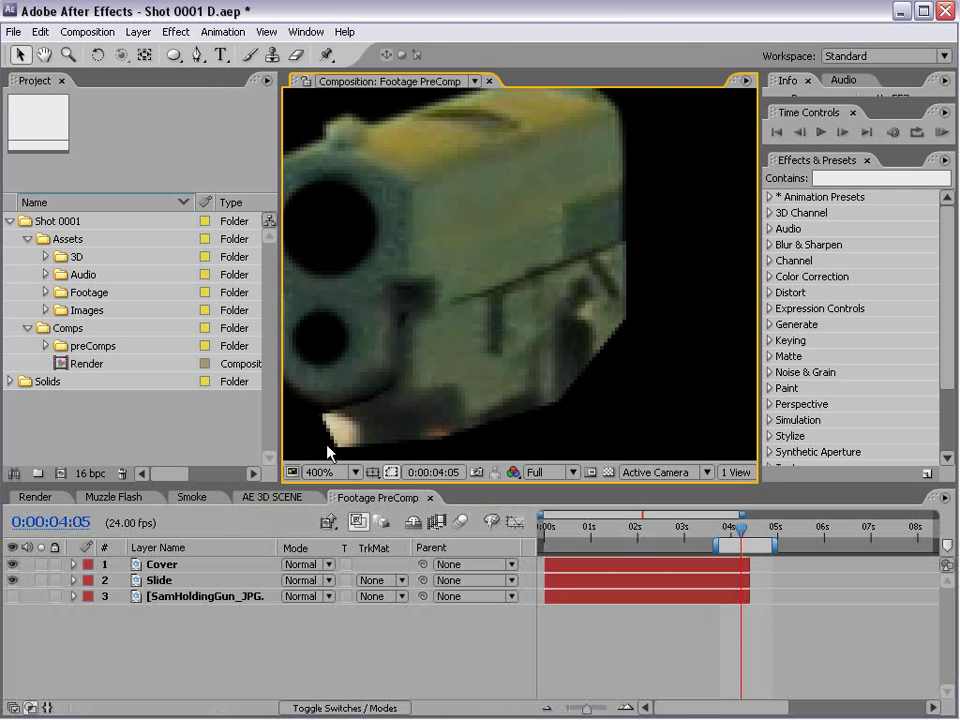
left_click(12, 596)
Duplicate the Slide layer and delete the outer slide outline, Mask 1, from the duplicate.
key("space")
left_click_drag(480, 345, 538, 336)
scroll(538, 336, "down", 1)
key("v")
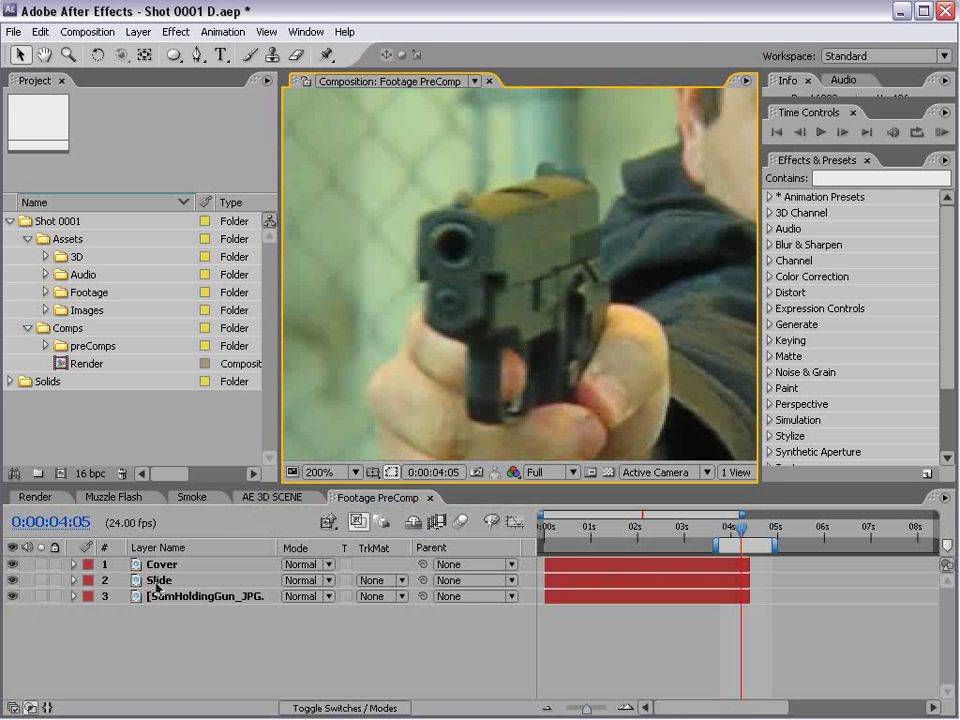
left_click(162, 580)
key("ctrl+d")
key("m")
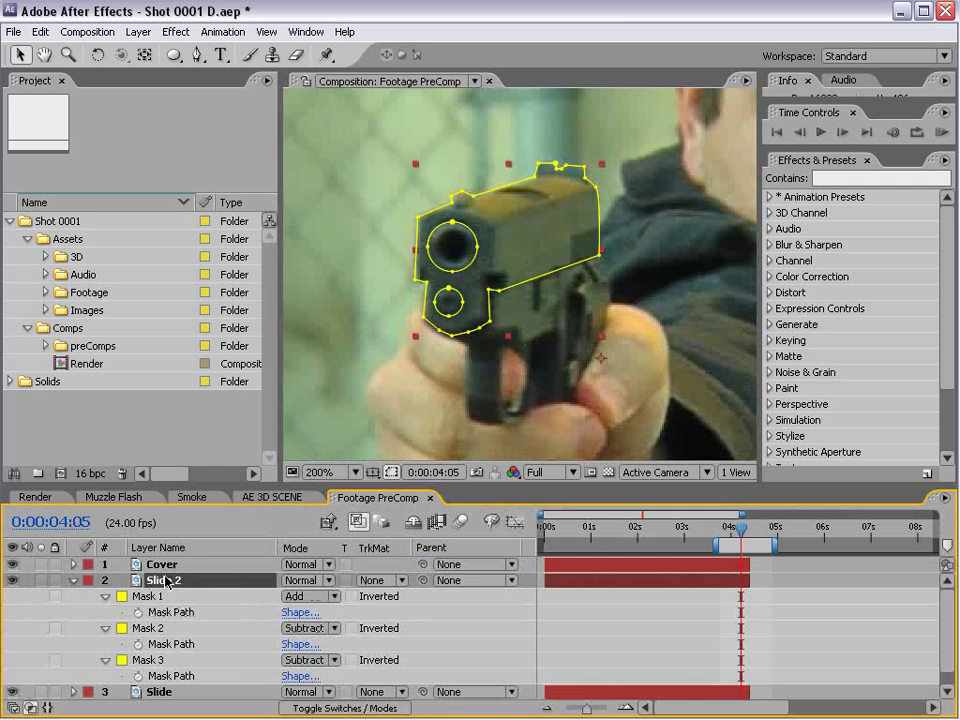
left_click(150, 596)
key("Delete")
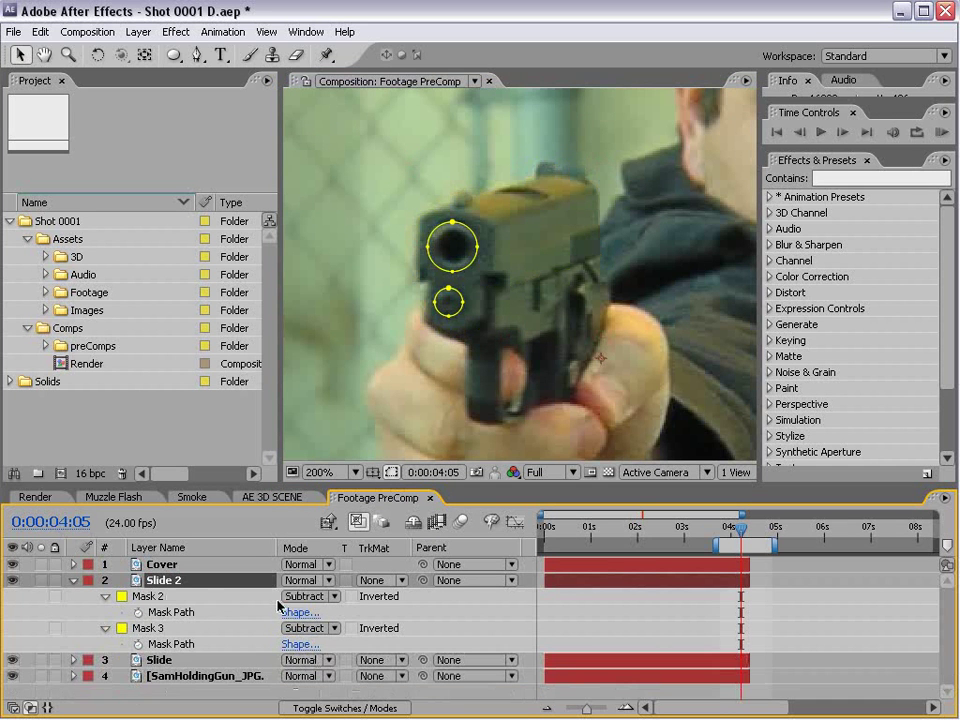
Set Mask 2 and Mask 3 of the duplicate to Add, check it in solo, and collapse its mask properties.
left_click(307, 598)
left_click(304, 580)
left_click(310, 628)
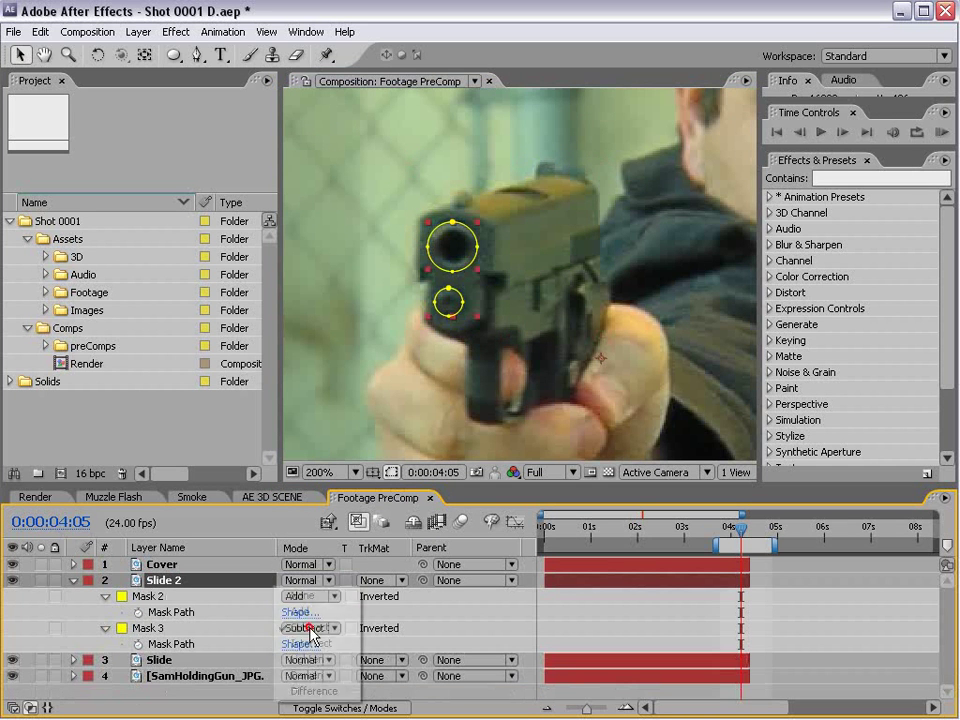
left_click(302, 611)
left_click(556, 604)
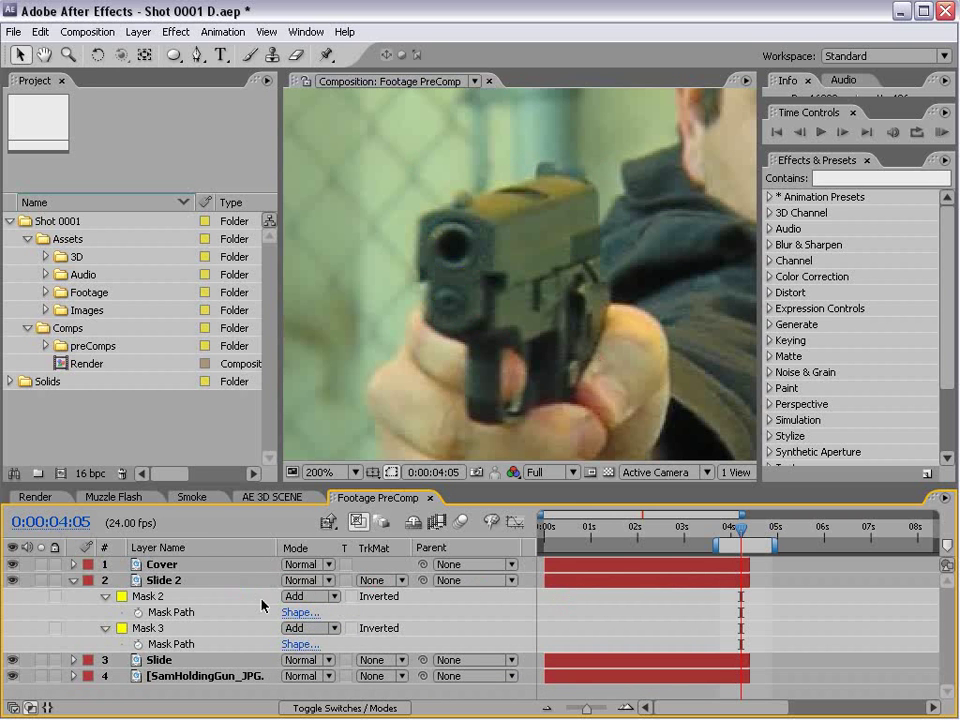
left_click(40, 580)
left_click(40, 580)
left_click(73, 580)
left_click(40, 580)
left_click(40, 580)
Rename the duplicate with the two circular masks as Barrel and briefly solo it to check the cutout.
left_click(112, 580)
key("Return")
type("Barrel")
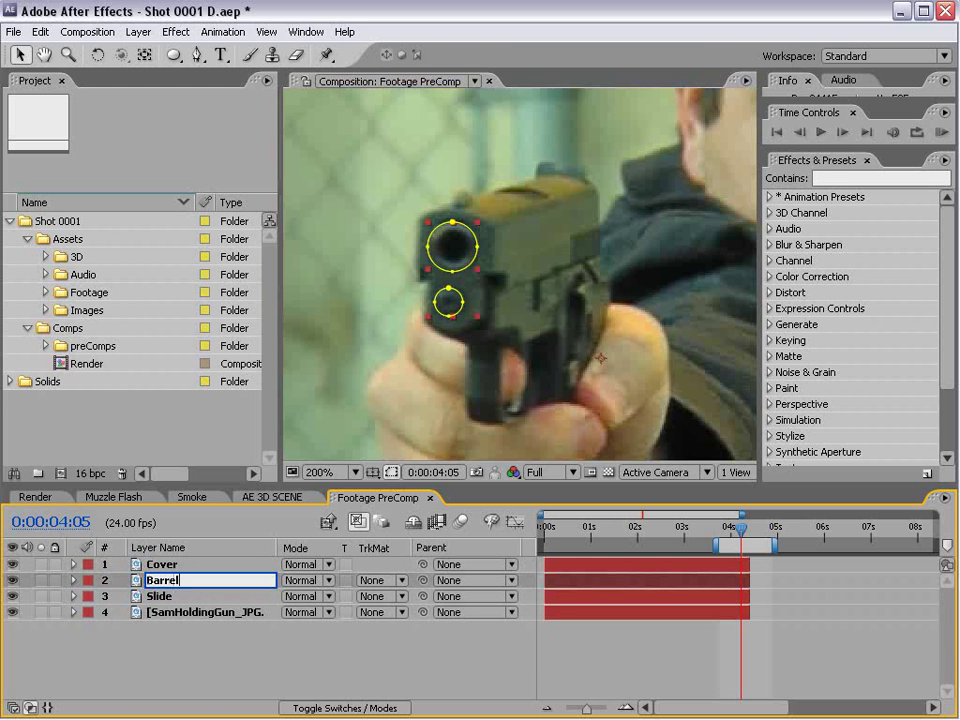
key("Return")
left_click(145, 641)
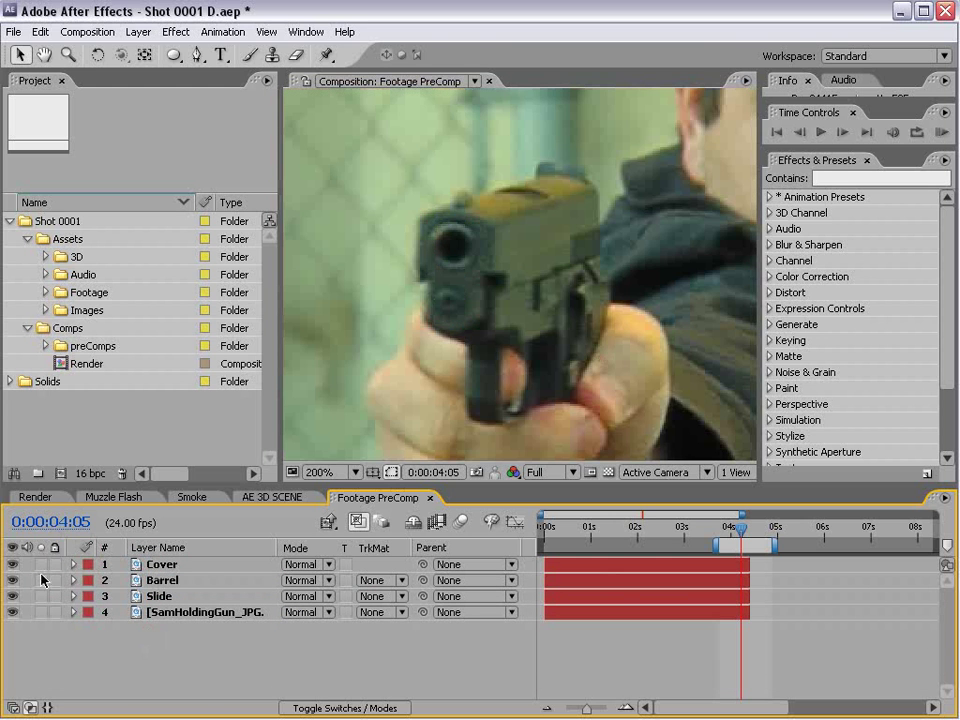
left_click(40, 580)
left_click(40, 580)
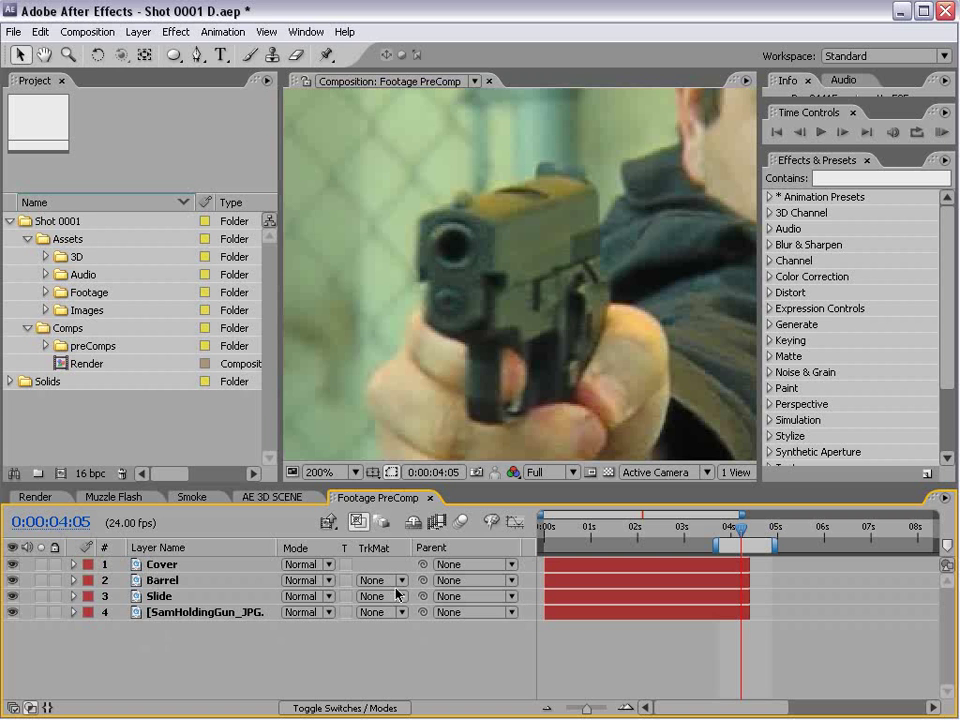
Move the Slide layer's anchor point to the rear edge of the gun's slide and hide the mask outlines.
left_click(160, 597)
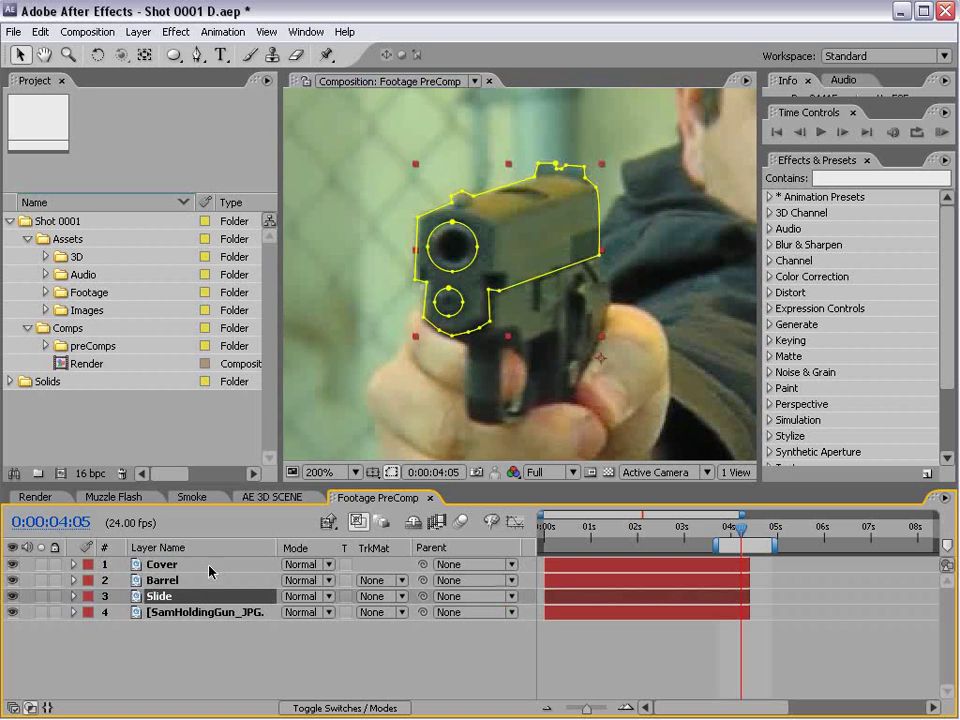
left_click(145, 56)
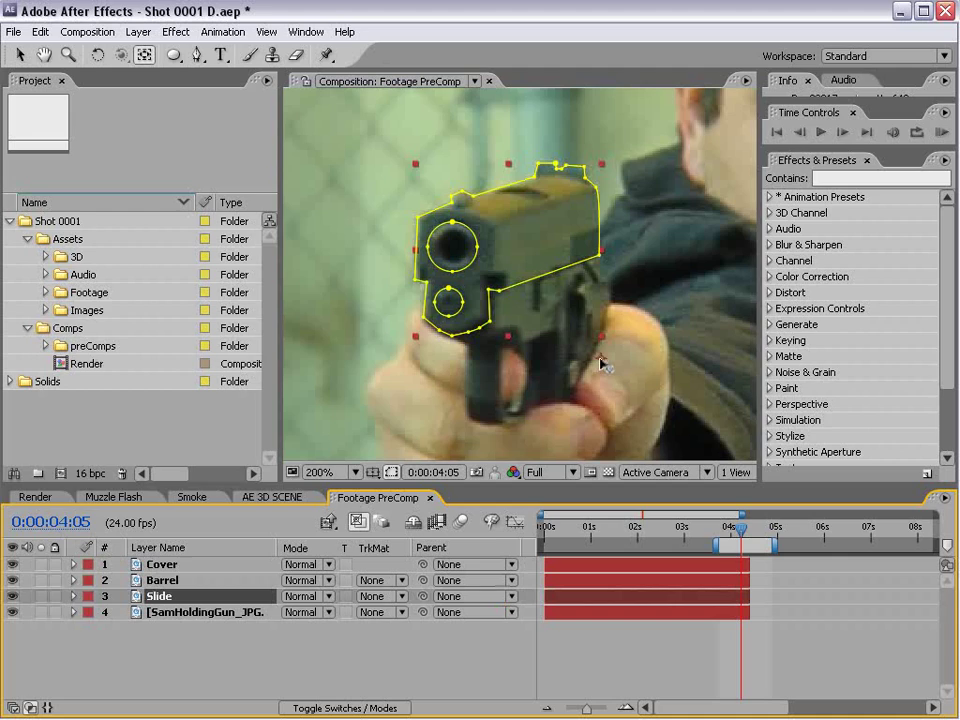
left_click_drag(596, 362, 608, 256)
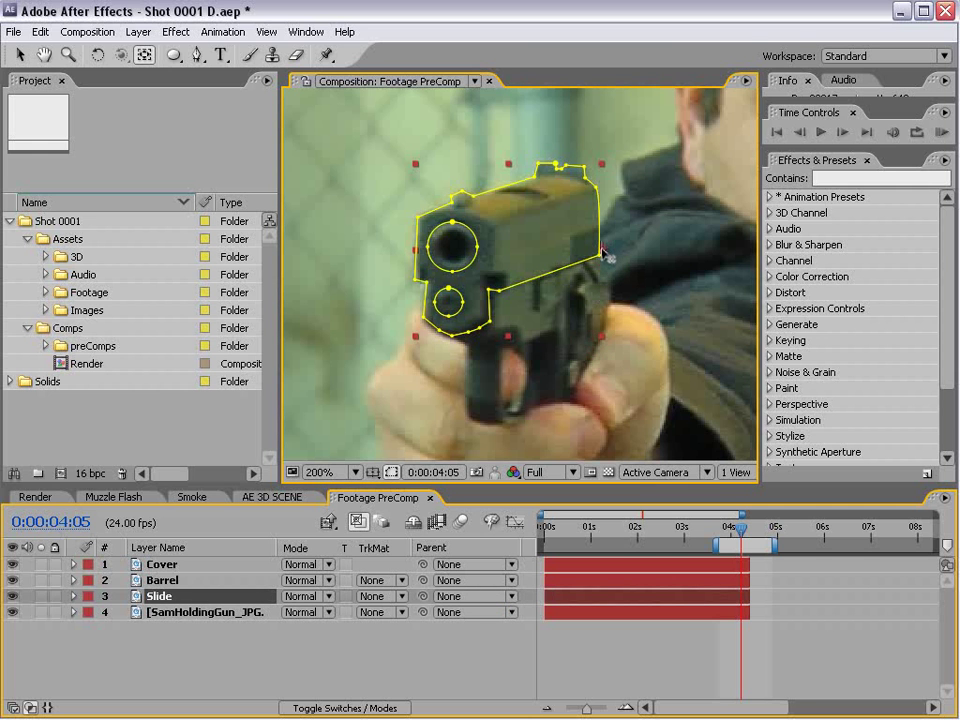
scroll(638, 237, "up", 2)
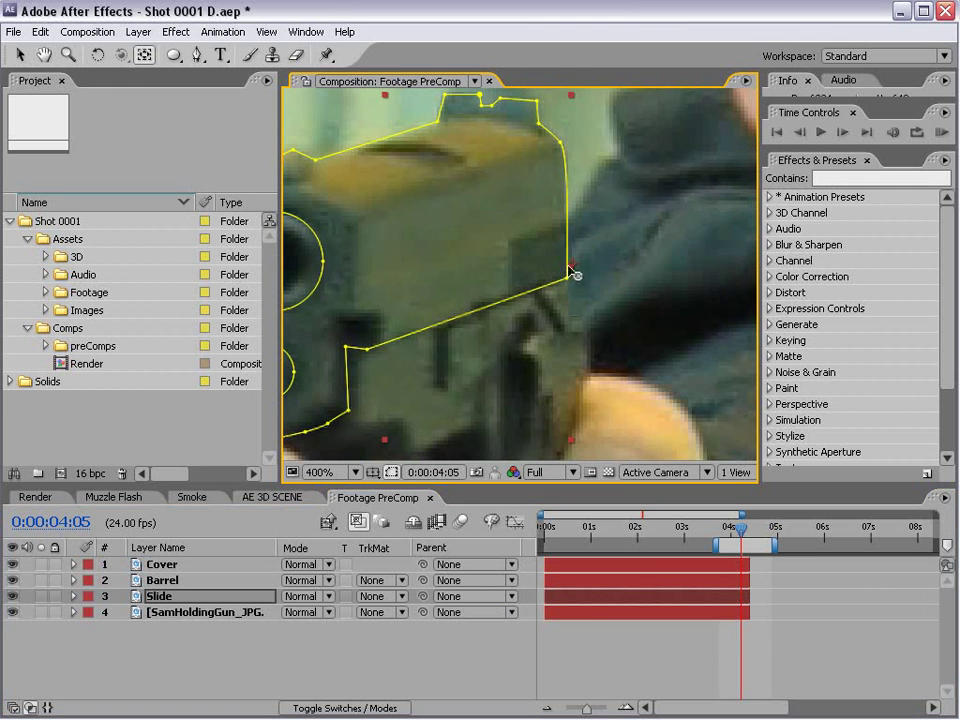
scroll(540, 275, "down", 2)
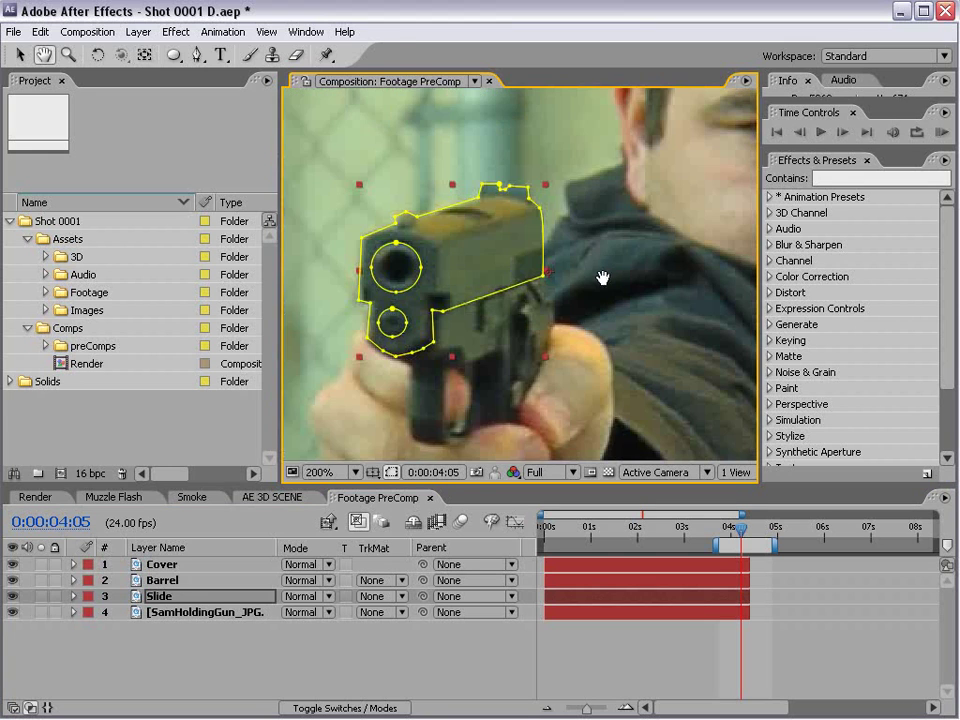
left_click(391, 472)
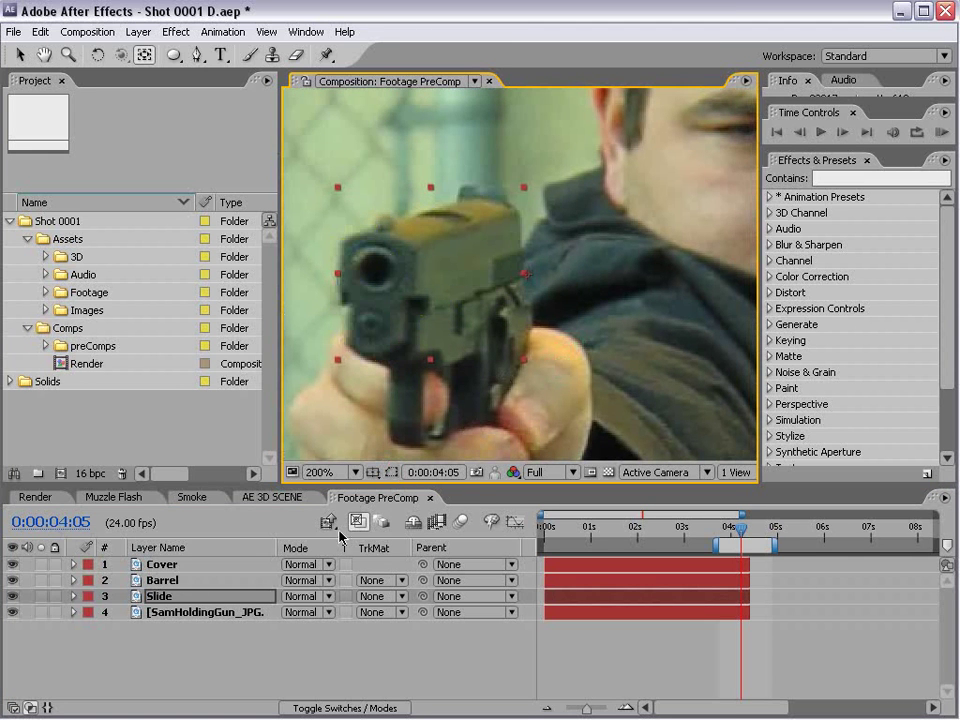
Try scaling the Slide layer, and show its Position and Scale properties on a magnified timeline.
key("s")
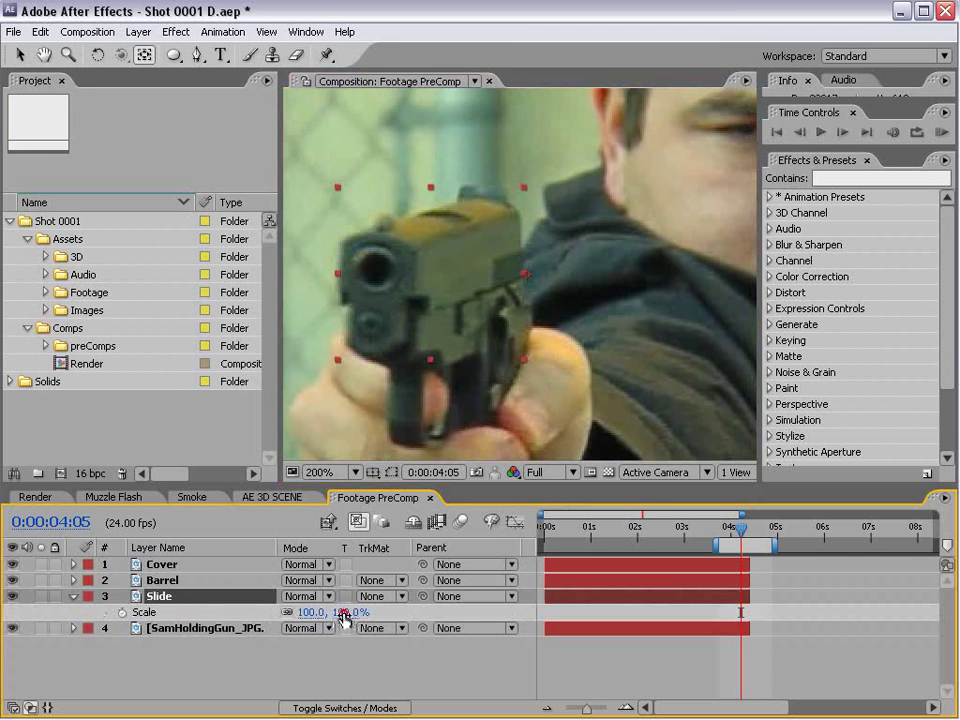
left_click_drag(362, 613, 377, 681)
key("p")
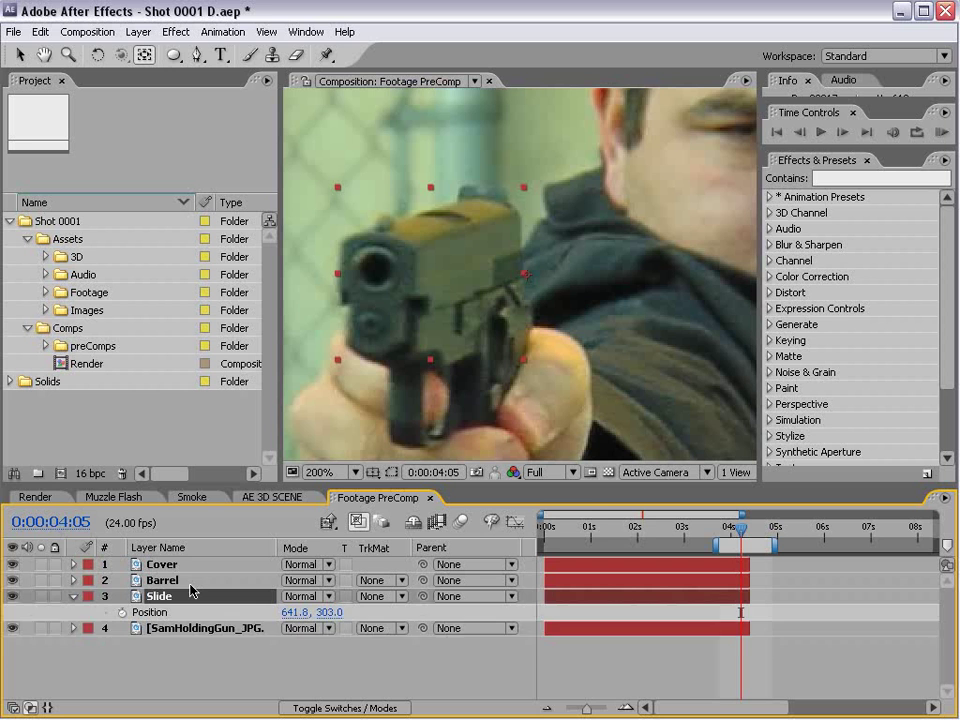
key("shift+s")
key("equal")
key("equal")
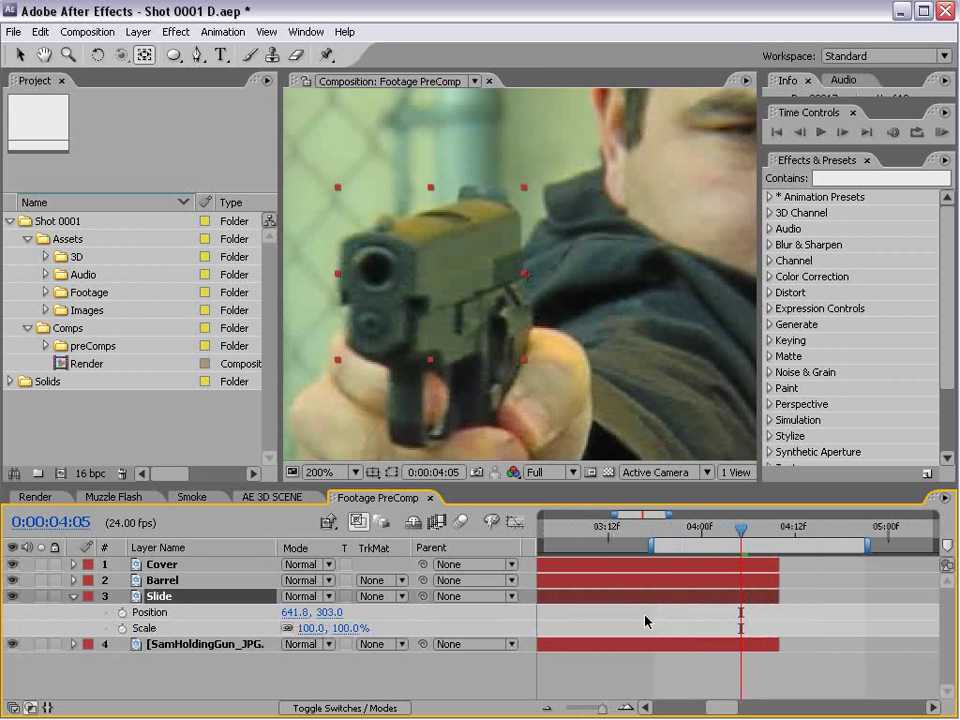
Show the footage layer's Time Remap keyframes and set starting Position and Scale keyframes on Slide at the last remap keyframe.
left_click(205, 645)
key("ctrl+alt+t")
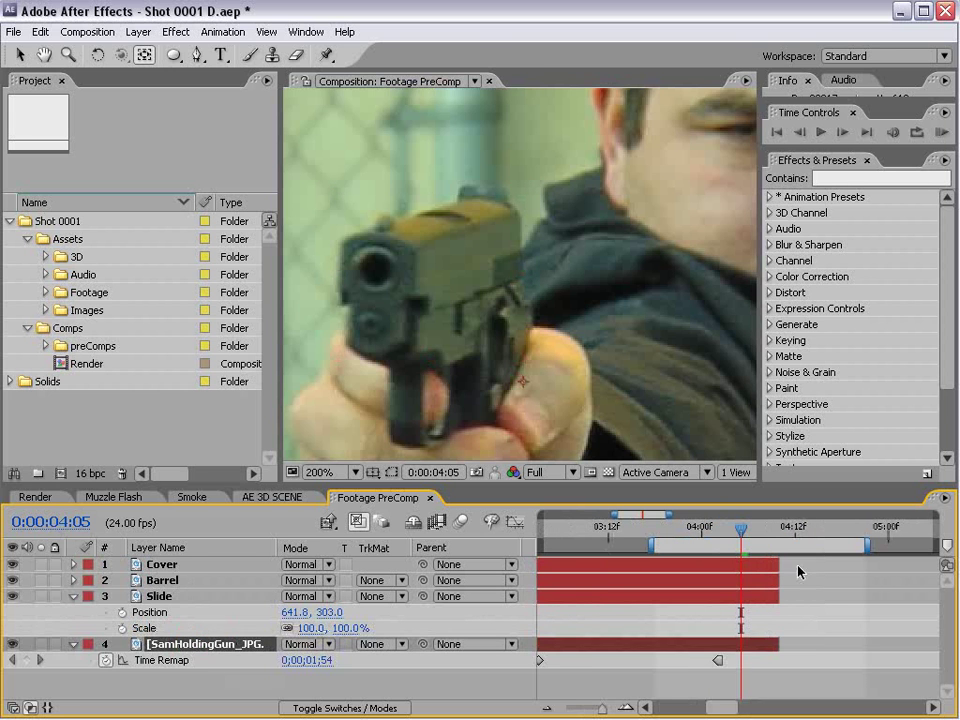
left_click_drag(741, 528, 773, 548)
left_click(121, 628)
left_click(121, 612)
At 0:00:04:09, set Slide's Scale to 94.0% and shift it back to Position 647.8, 301.0.
left_click_drag(340, 630, 344, 630)
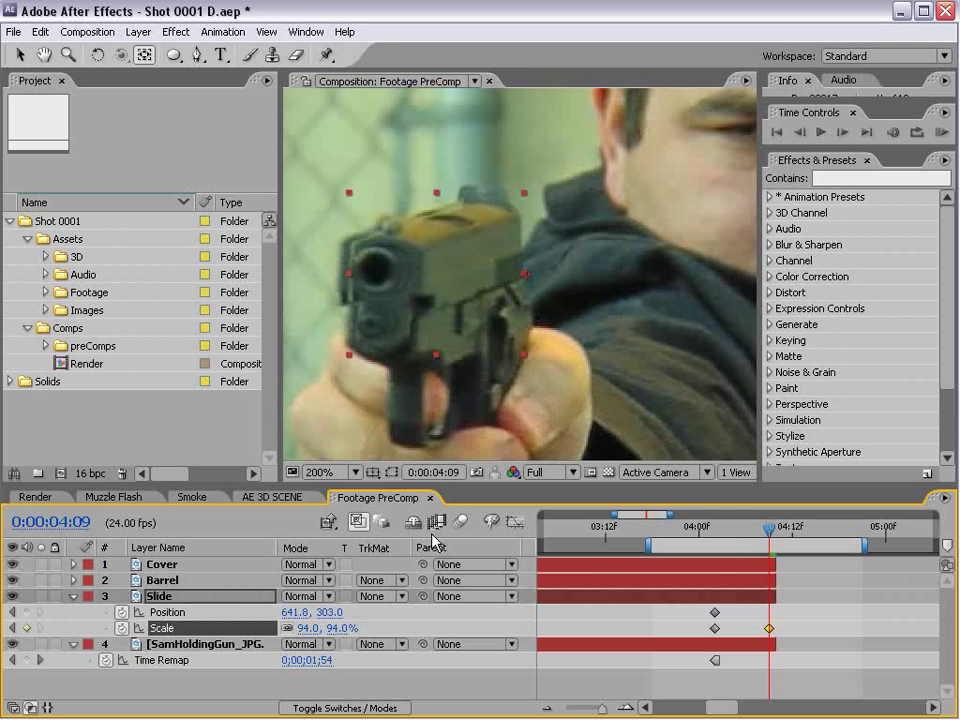
key("v")
left_click_drag(484, 296, 520, 293)
Extend the out points of all four layers to 0:00:04:19 and scrub through the added frames.
left_click_drag(763, 520, 847, 531)
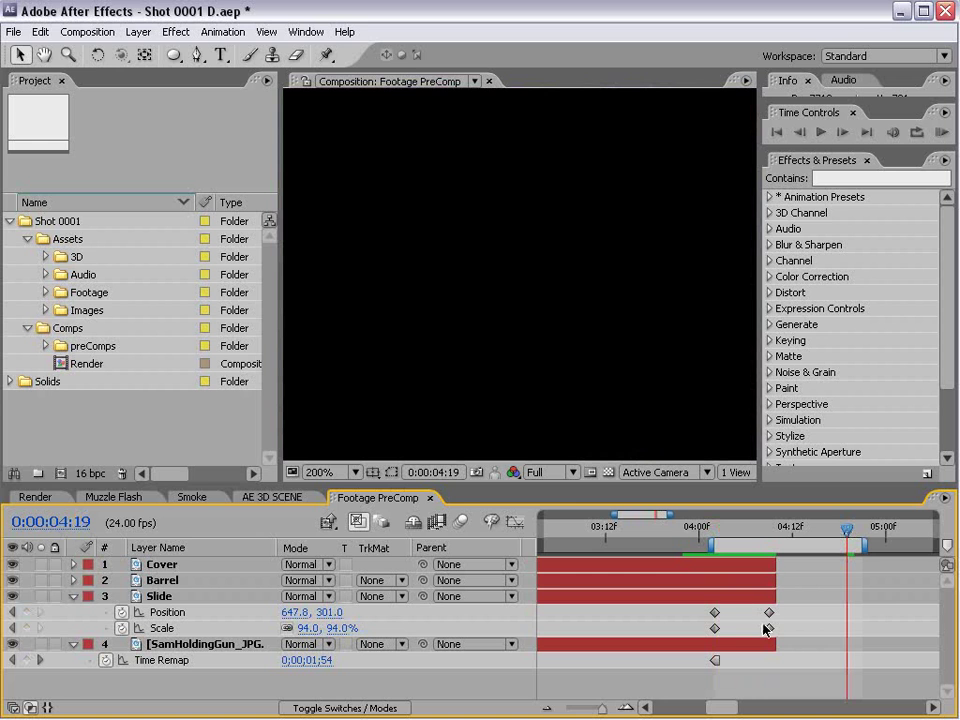
left_click(165, 566, "shift")
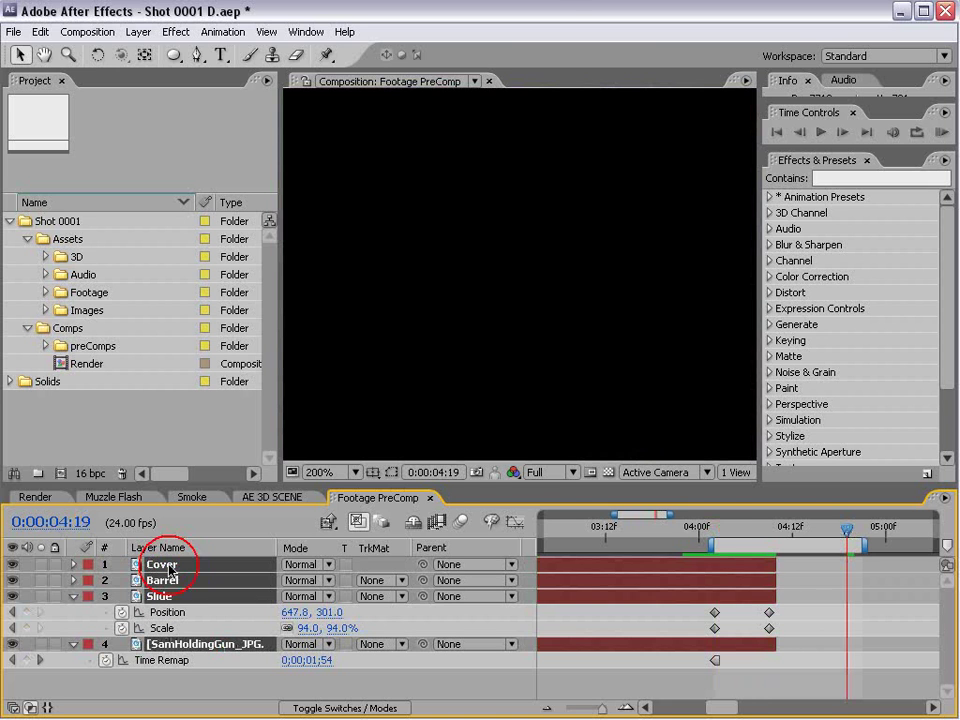
key("alt+bracketright")
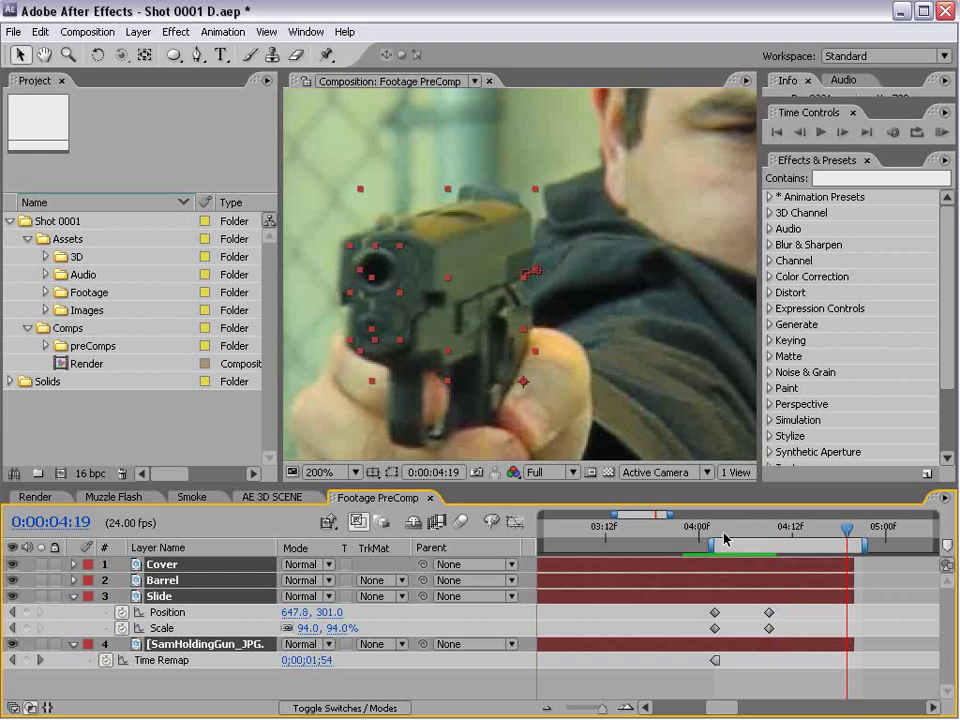
left_click_drag(724, 540, 830, 546)
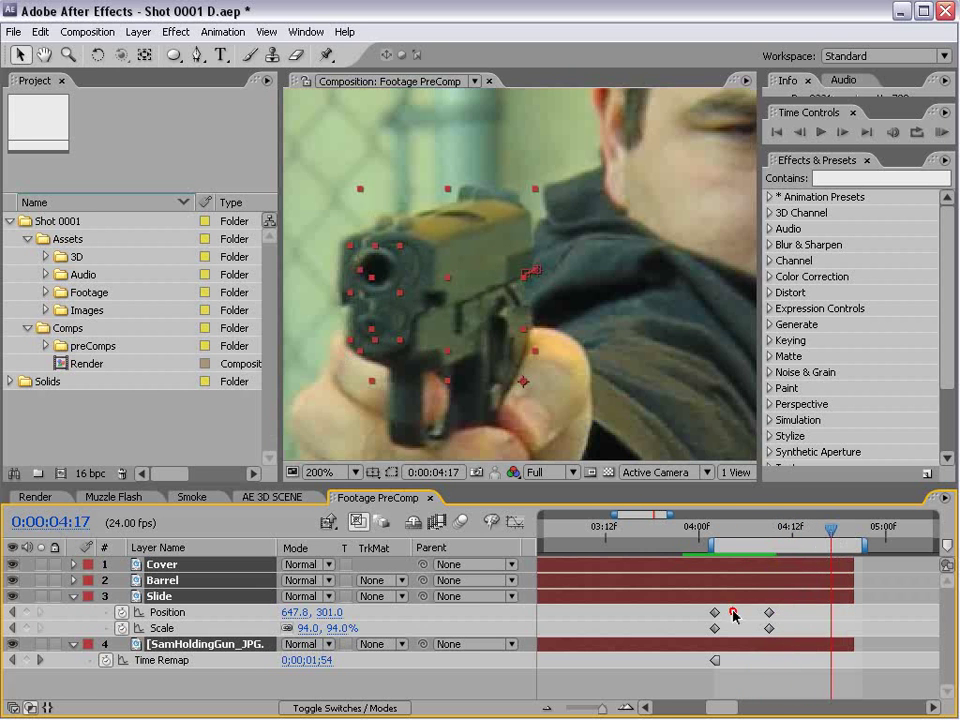
Copy Slide's starting Position and Scale keyframes and paste them at 0:00:04:17 so the slide returns to rest.
left_click_drag(733, 614, 706, 636)
key("ctrl+c")
key("ctrl+v")
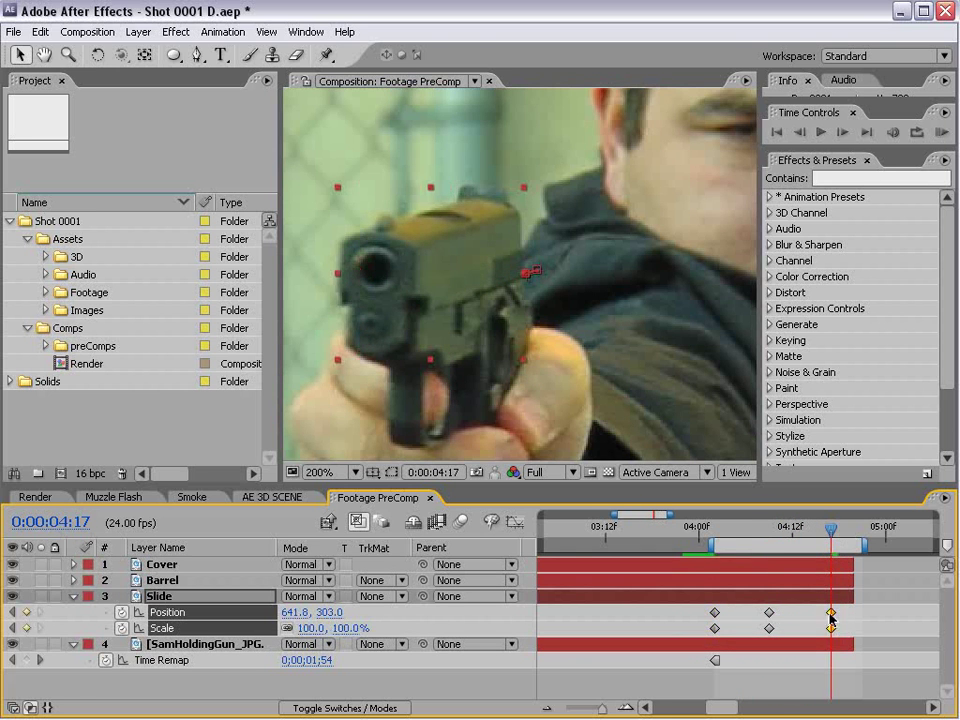
left_click_drag(727, 535, 830, 550)
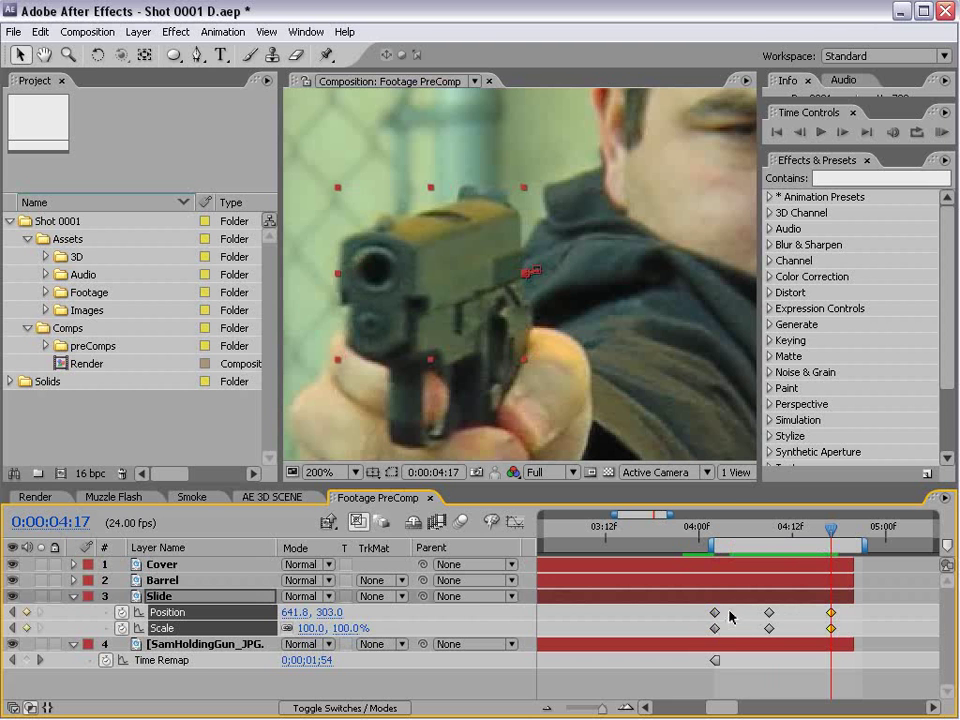
Apply Easy Ease to Slide's first and last Position and Scale keyframes, and scrub through the recoil.
left_click_drag(736, 611, 685, 648)
left_click_drag(815, 614, 848, 630)
key("F9")
left_click_drag(724, 527, 769, 566)
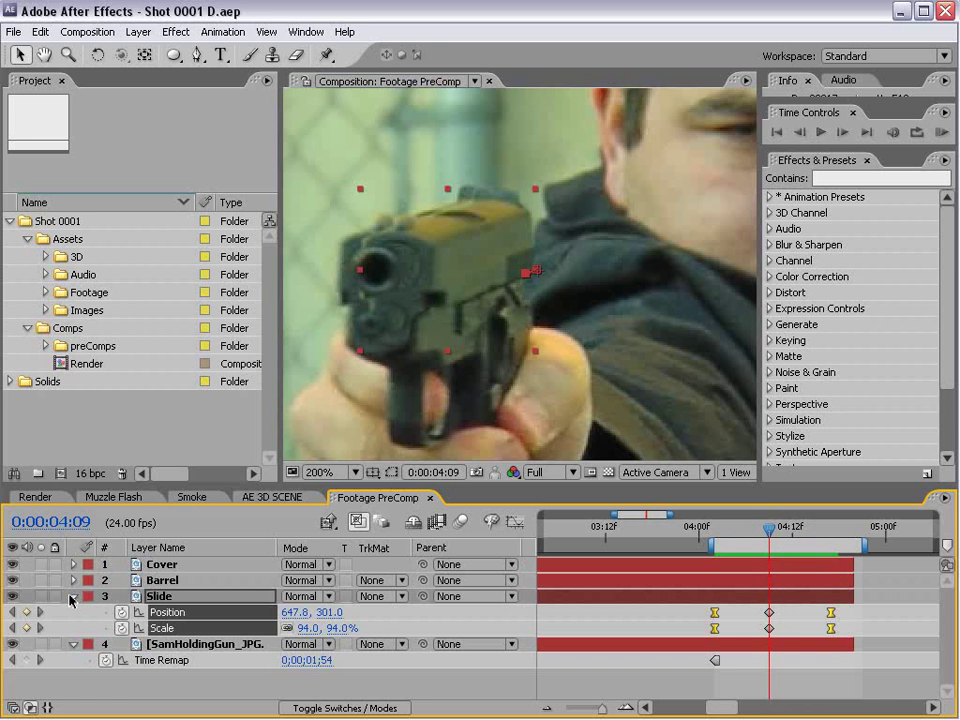
Collapse the open layer properties and add SamHoldingGun_JPG.mov from the Footage folder as the top layer.
key("ctrl+a")
left_click(72, 597)
left_click(178, 612)
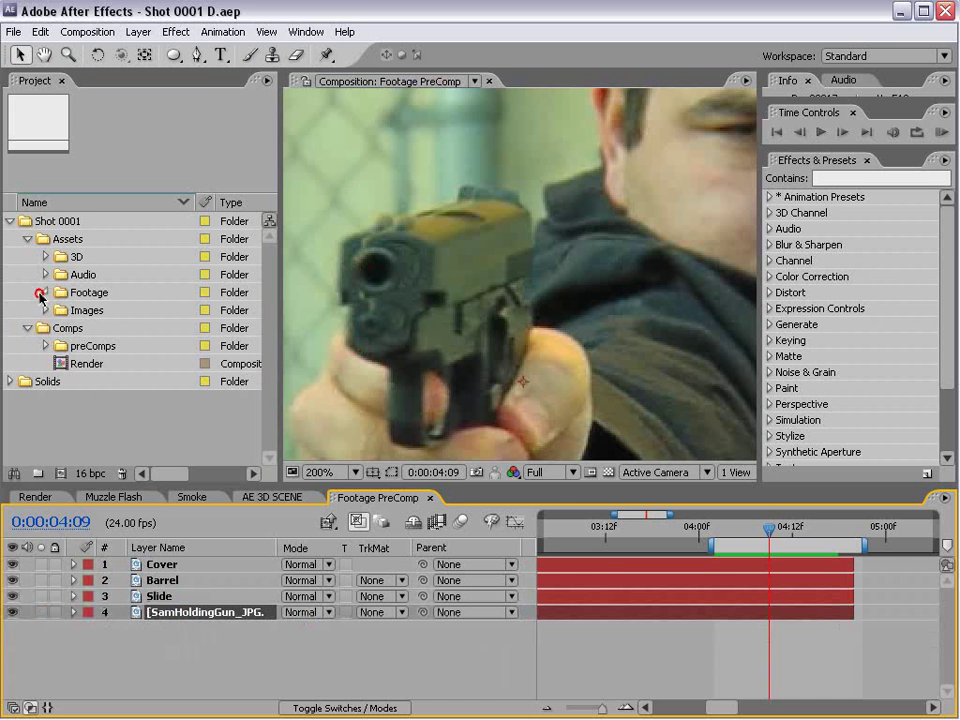
left_click(40, 293)
left_click_drag(146, 328, 610, 564)
scroll(541, 405, "down", 1)
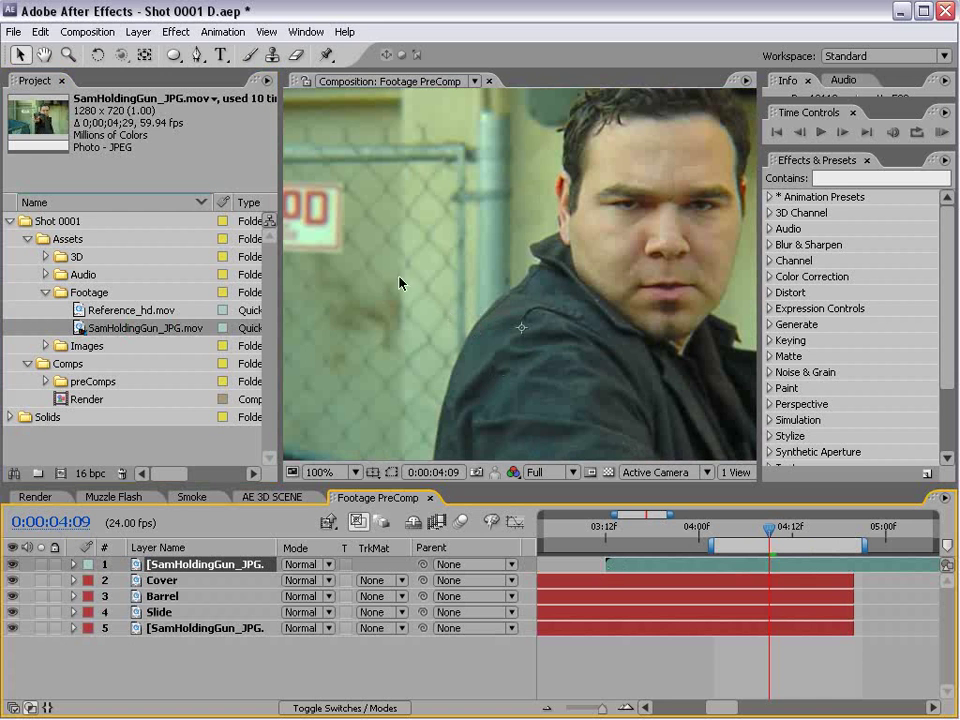
Toggle the new footage layer's visibility to compare its clean background with the gun layers beneath it.
left_click(12, 564)
left_click(12, 564)
left_click(12, 564)
left_click(12, 564)
left_click(12, 564)
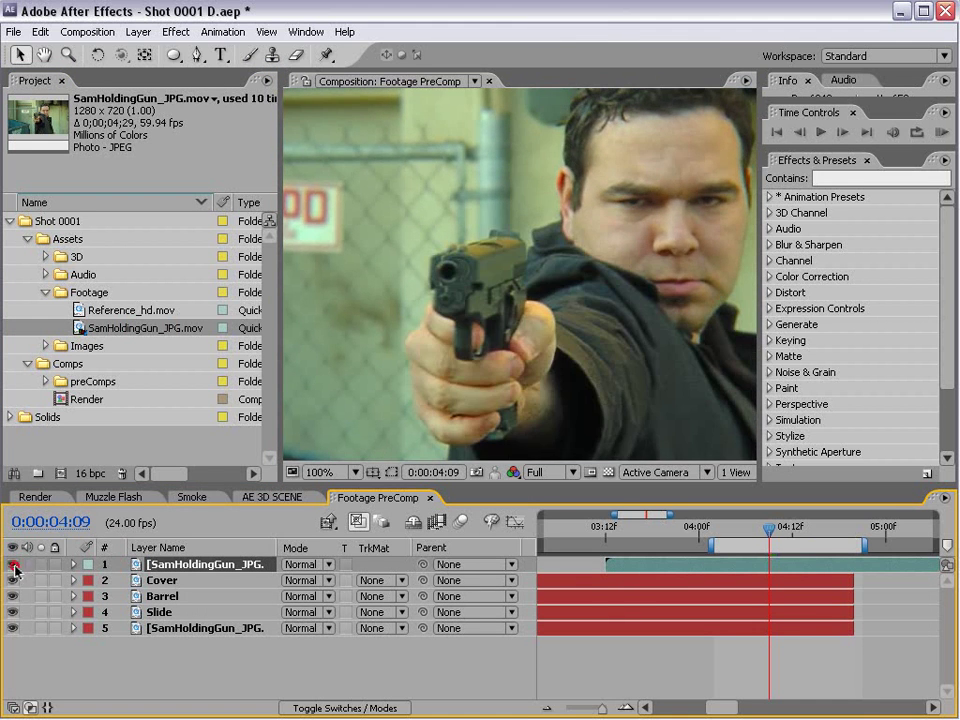
left_click(12, 564)
Freeze the new SamHoldingGun footage layer's frame and place the layer between Slide and the original footage.
scroll(579, 450, "down", 1)
left_click_drag(566, 485, 557, 242)
right_click(614, 320)
mouse_move(800, 411)
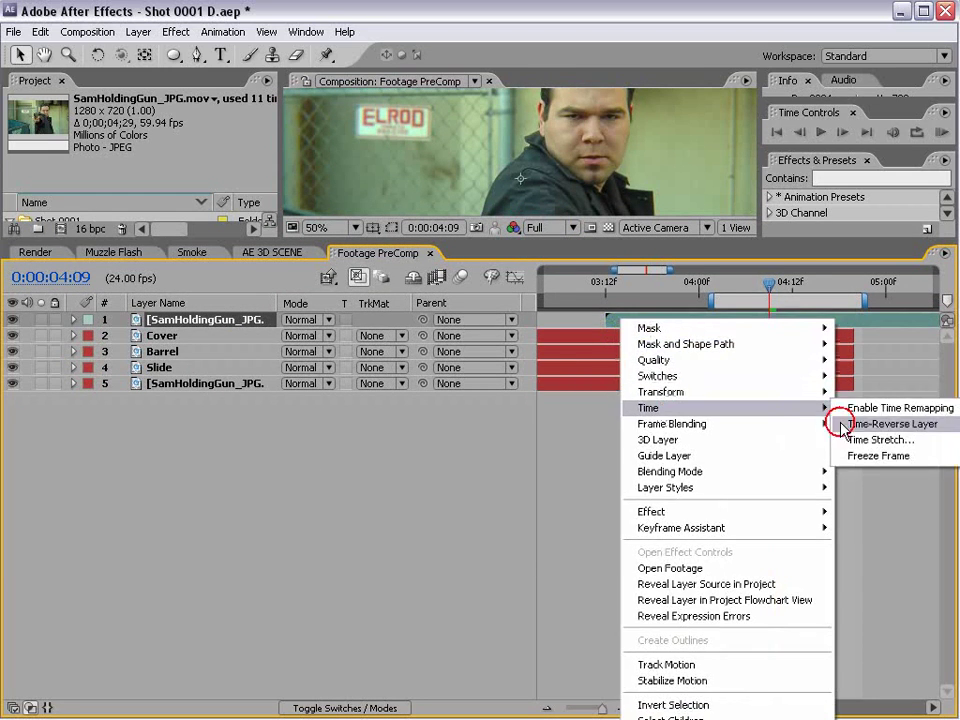
left_click(900, 454)
left_click_drag(572, 411, 582, 466)
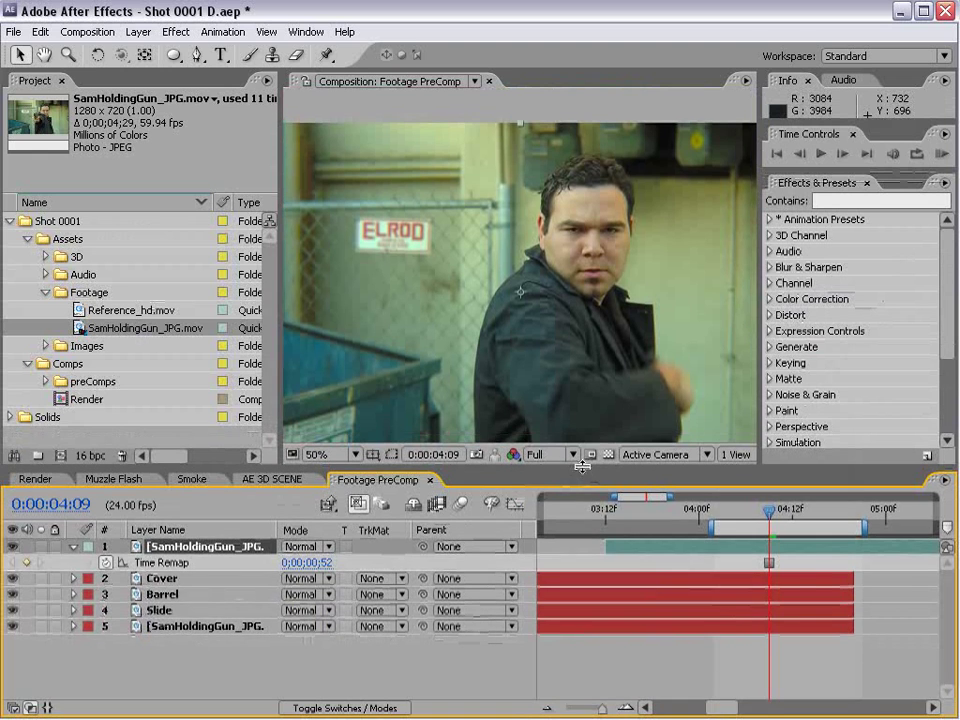
left_click_drag(184, 556, 186, 617)
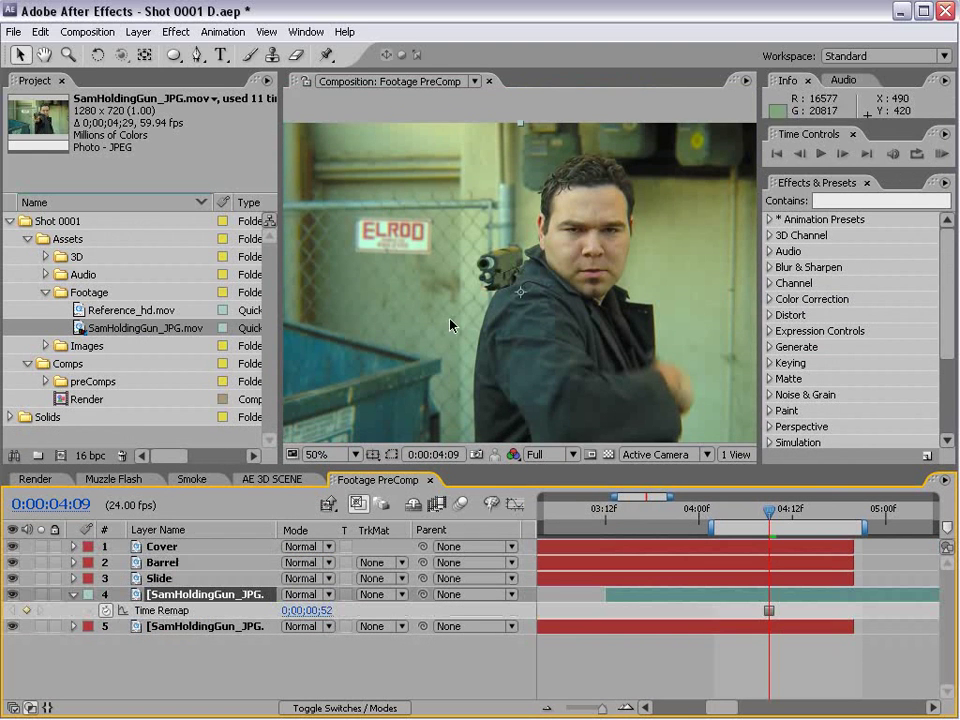
Draw a closed Pen mask on the freeze-frame layer around the front of the gun and the adjacent fence background.
key("space")
scroll(486, 268, "up", 1)
left_click_drag(457, 213, 468, 299)
left_click(199, 57)
key("space")
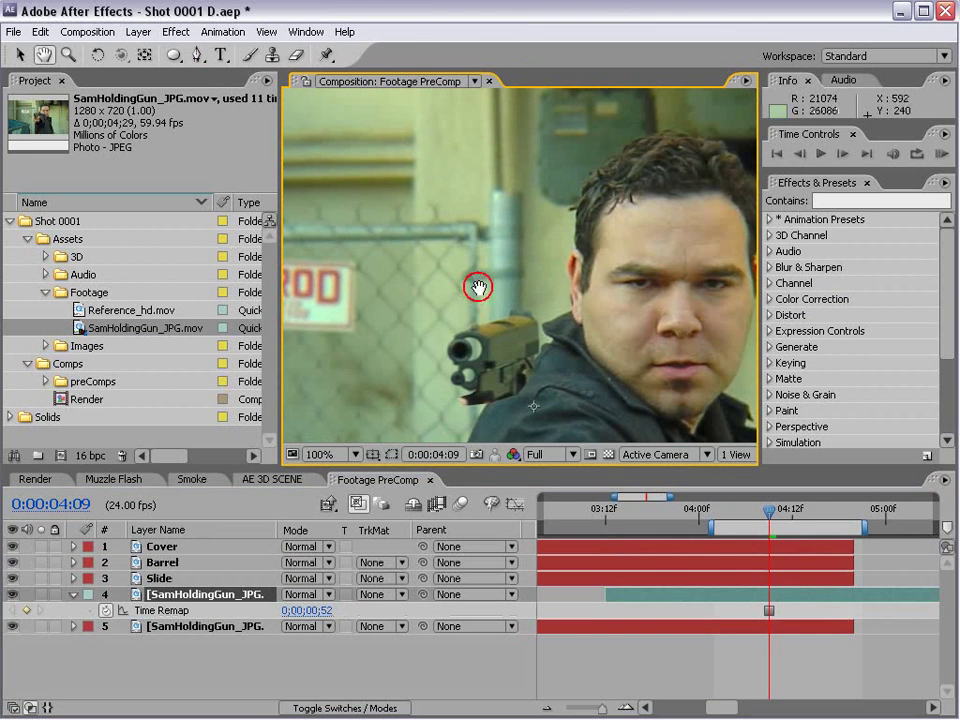
scroll(478, 287, "up", 1)
left_click_drag(558, 425, 542, 270)
key("g")
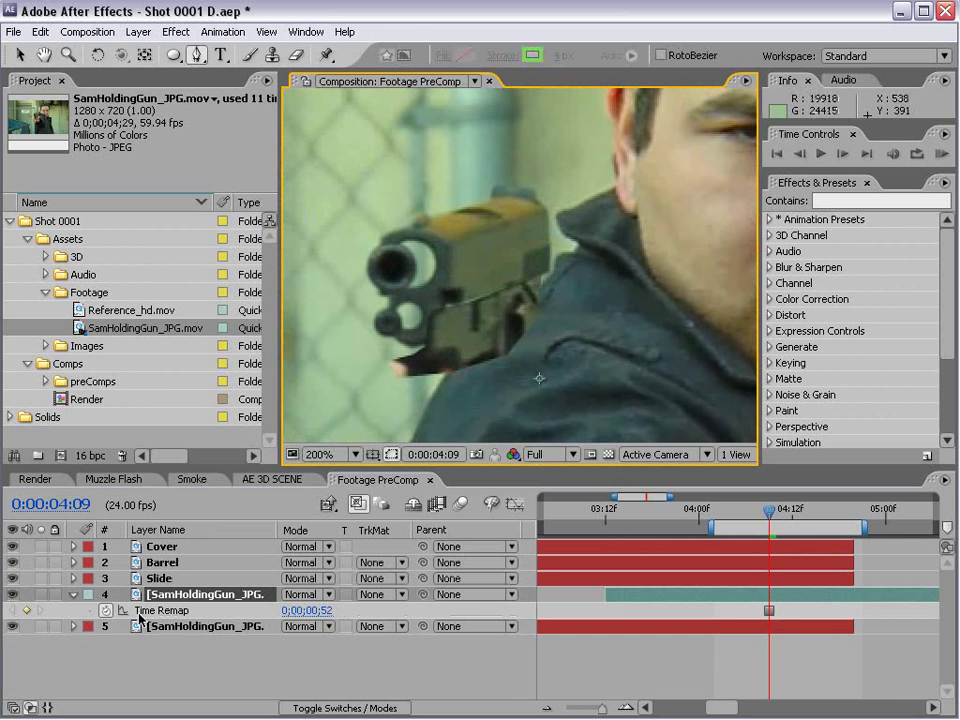
left_click(476, 159)
left_click(358, 207)
left_click(330, 294)
left_click(326, 344)
left_click(367, 357)
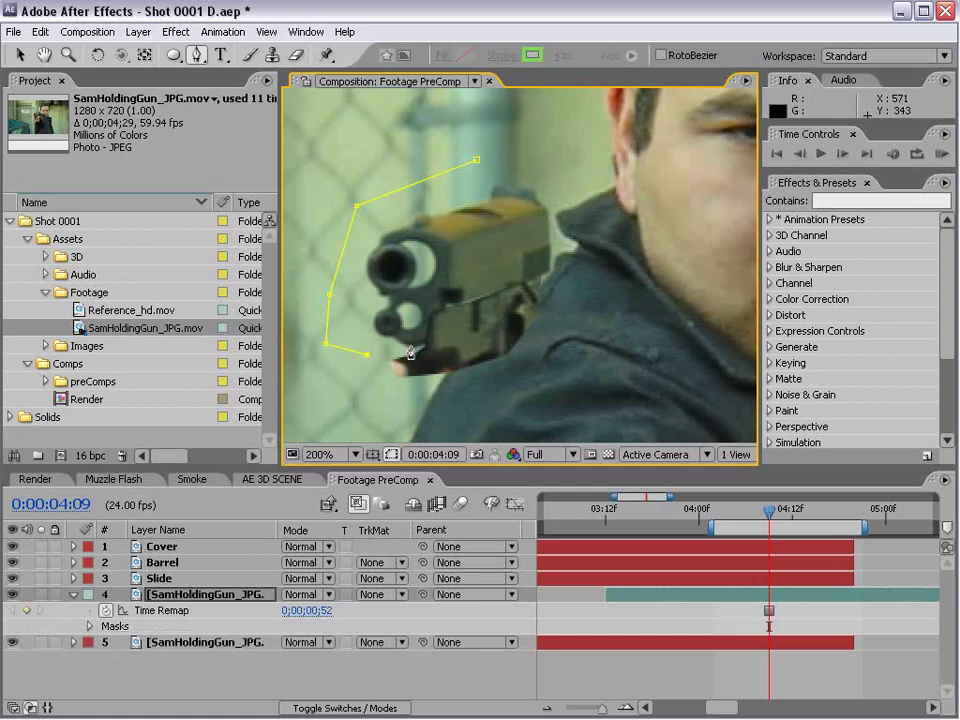
left_click(415, 346)
left_click(440, 297)
left_click(475, 241)
left_click(501, 174)
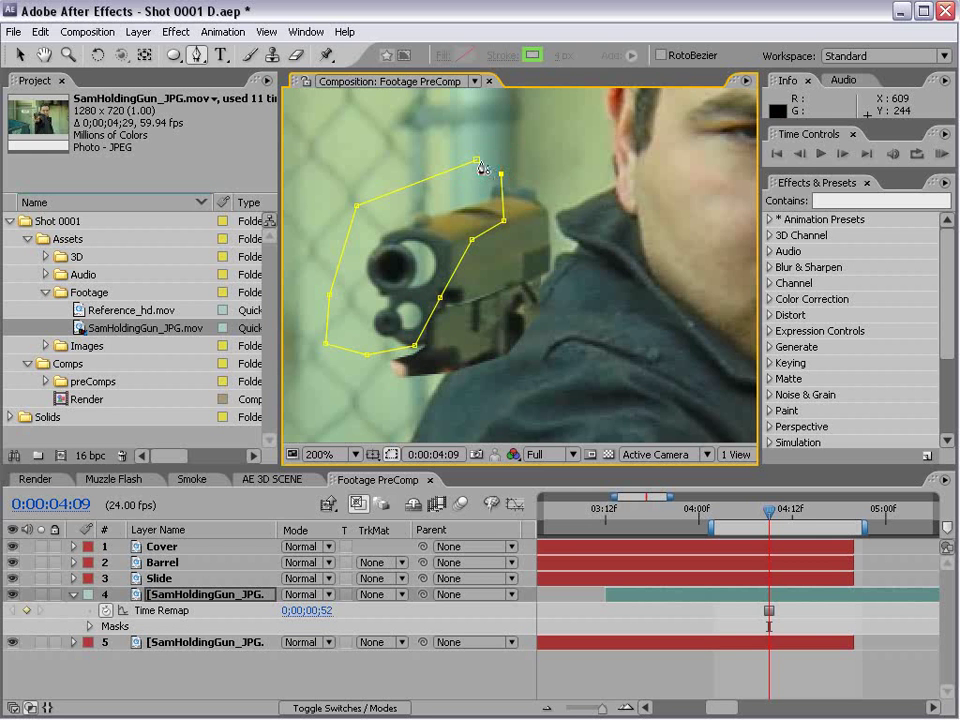
left_click(477, 158)
key("v")
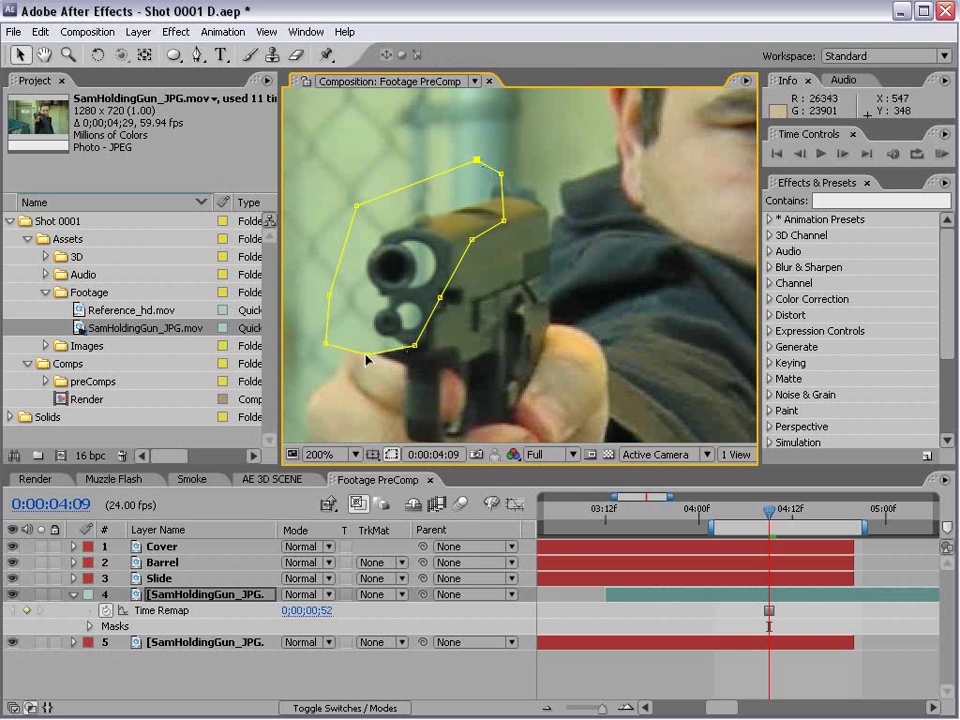
Pull the freeze-frame mask's lower and inner points back toward the gun's front edge, and scrub to check the patch.
left_click_drag(358, 316, 383, 340)
left_click_drag(440, 298, 401, 281)
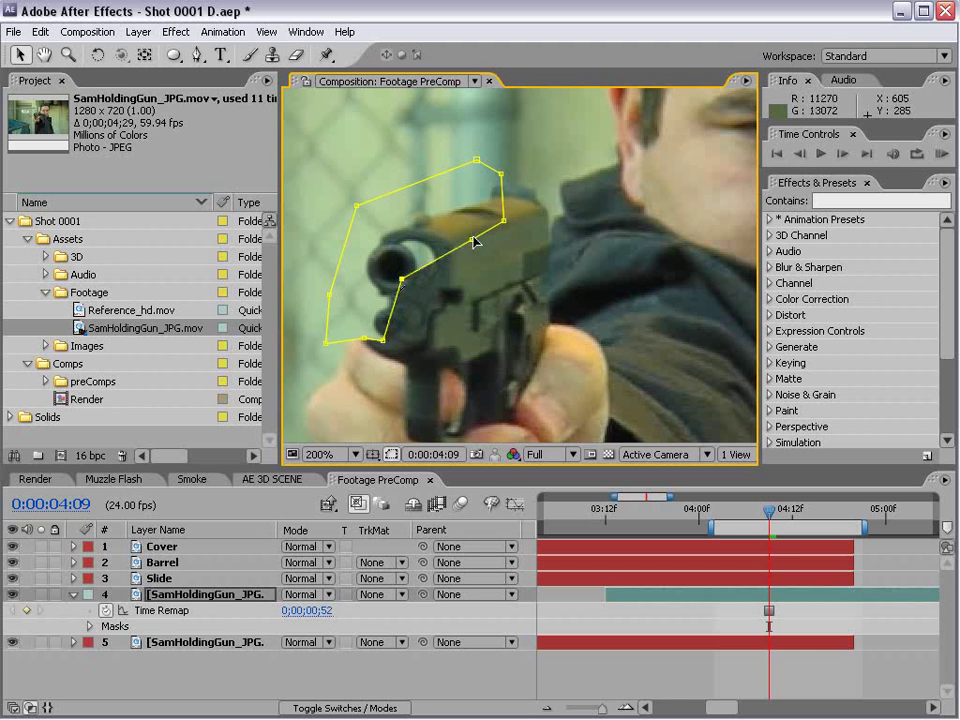
left_click_drag(474, 241, 398, 238)
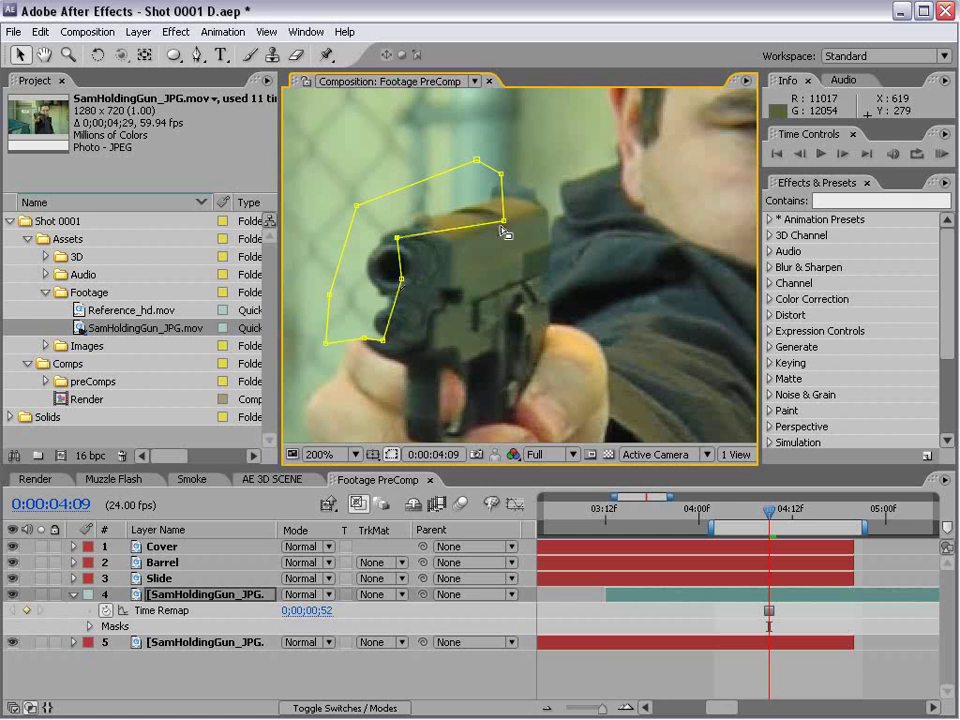
left_click_drag(502, 221, 493, 204)
left_click(620, 664)
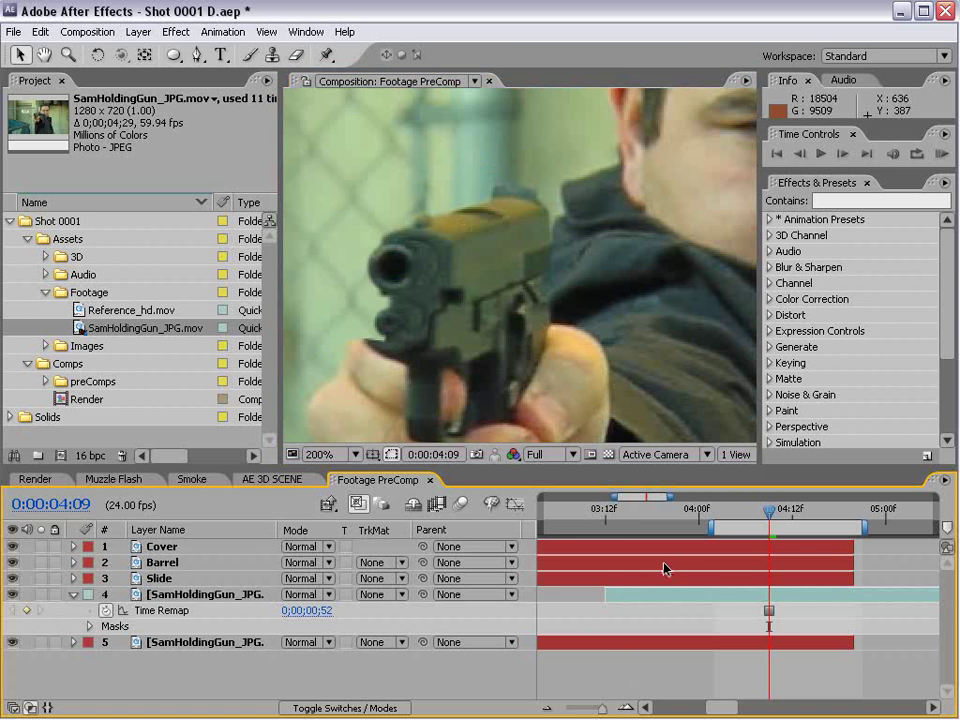
left_click_drag(762, 512, 755, 549)
mouse_move(753, 546)
left_mouse_down()
mouse_move(730, 548)
mouse_move(760, 538)
left_mouse_up()
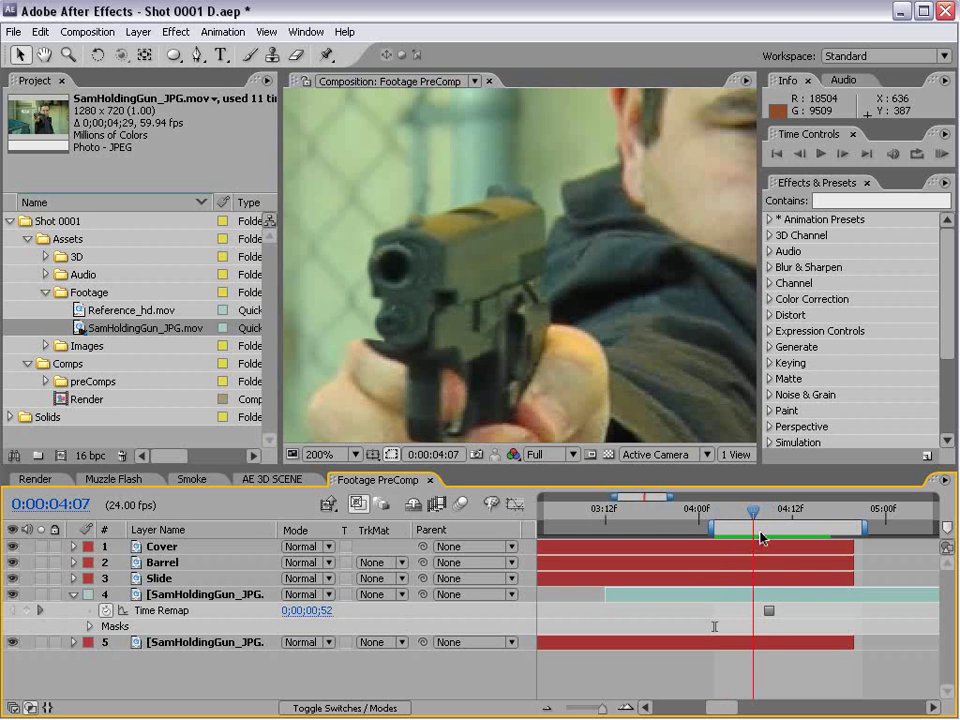
At 0:00:04:07, refine the freeze-frame mask's lower points to follow the gun's front edge above the thumb.
left_click(145, 597)
scroll(429, 364, "up", 2)
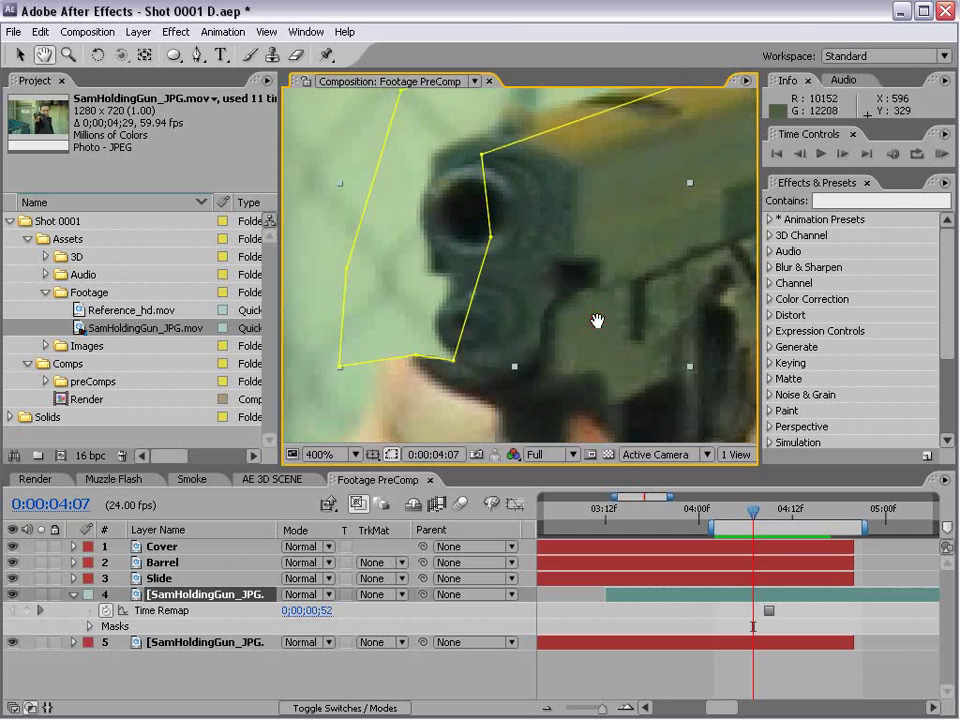
left_click_drag(457, 362, 426, 318)
left_click(424, 357)
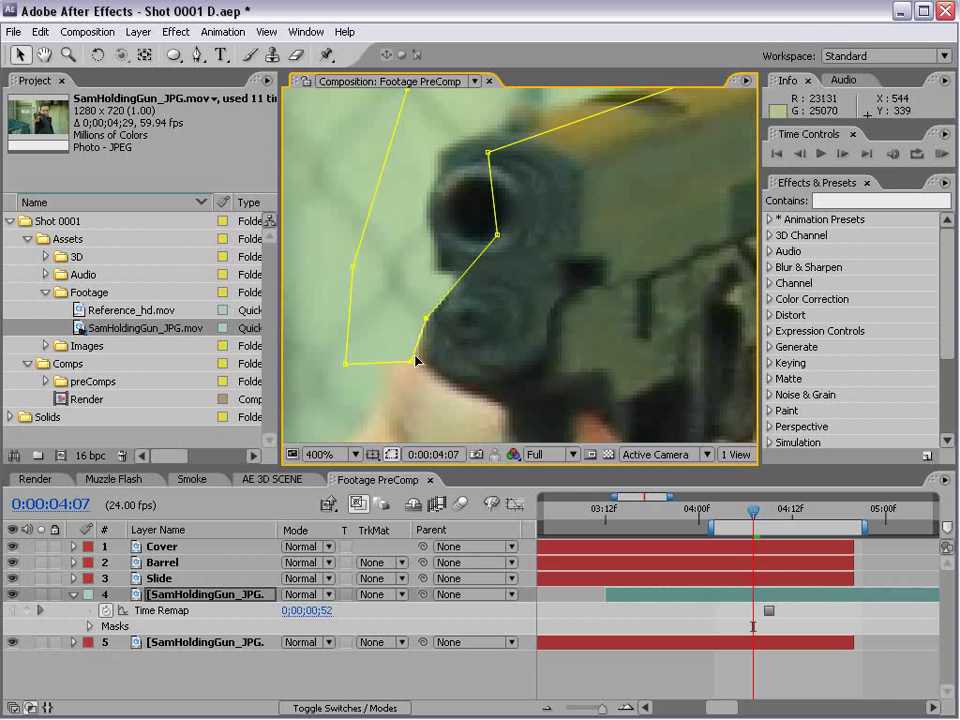
left_click_drag(410, 360, 415, 362)
left_click_drag(427, 313, 435, 311)
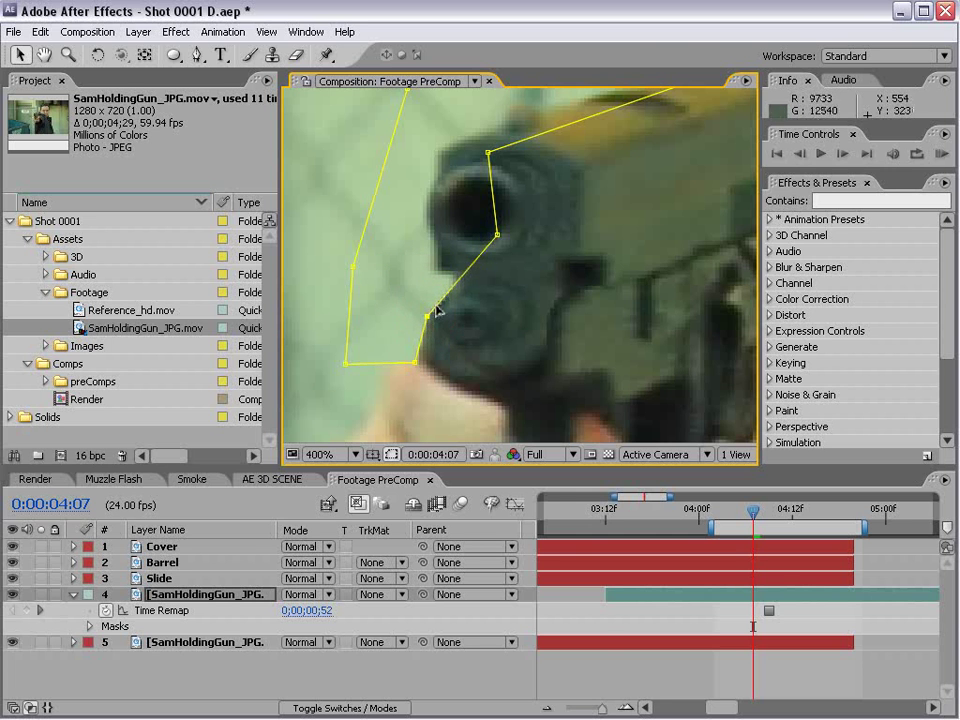
scroll(474, 294, "down", 1)
left_click(634, 663)
Scrub through the recoil at several magnifications to examine the patched background and the slide's movement.
left_click_drag(641, 332, 493, 317)
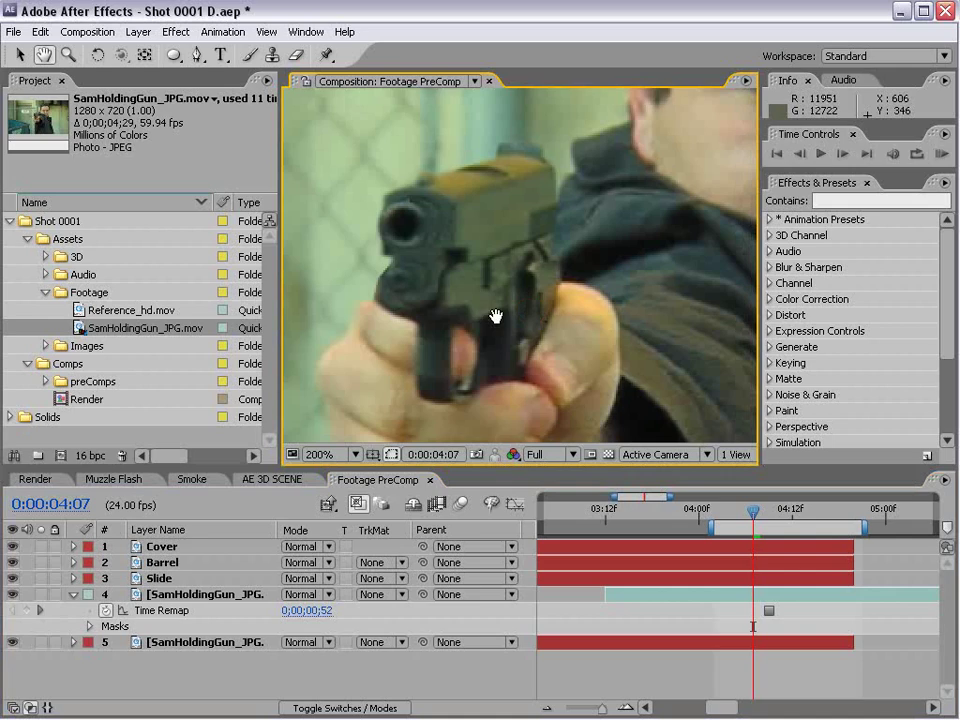
key("v")
left_click_drag(750, 514, 728, 584)
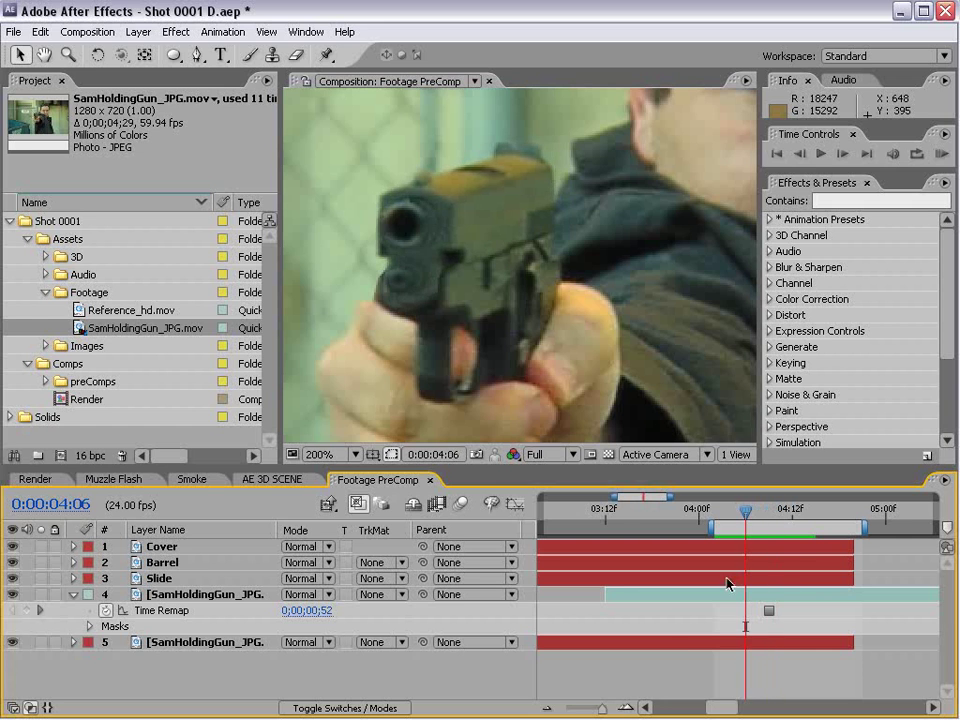
scroll(538, 253, "down", 2)
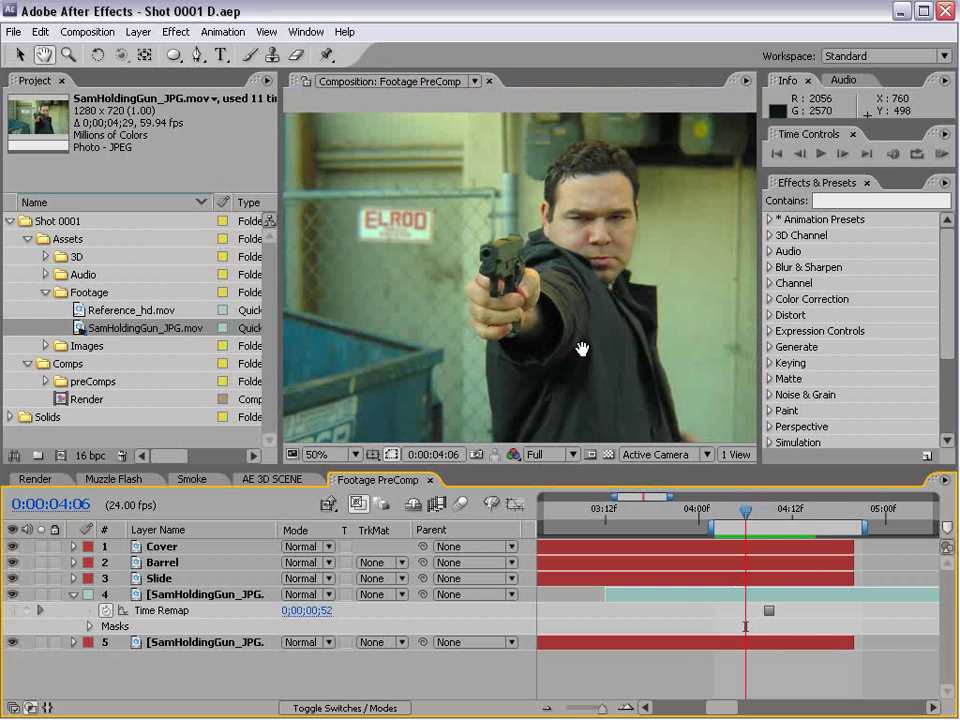
left_click_drag(708, 513, 810, 515)
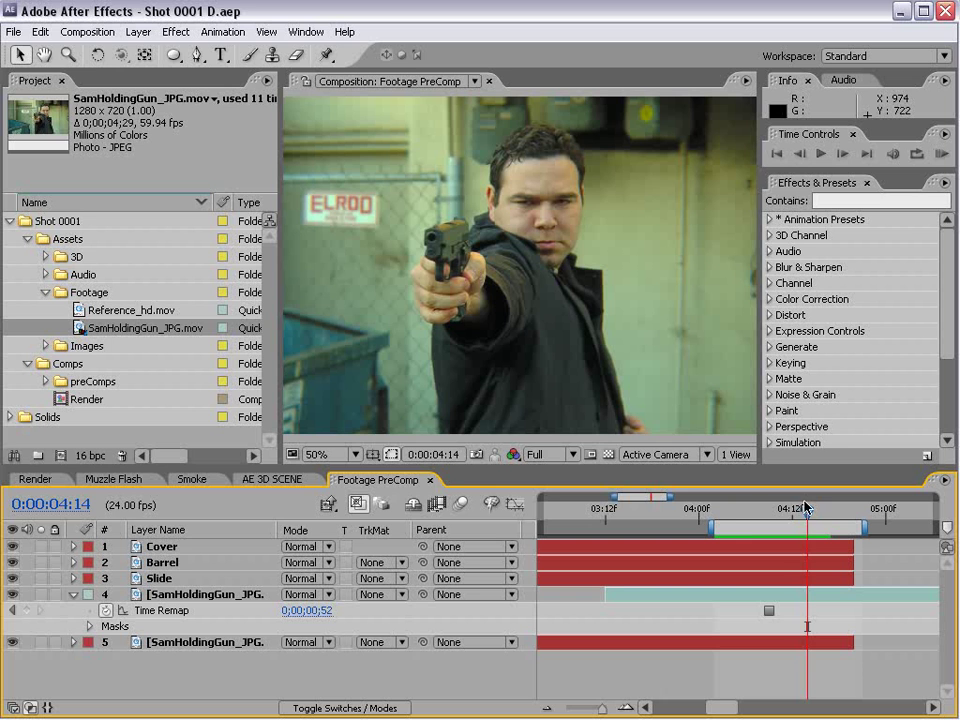
left_click_drag(807, 508, 784, 522)
key("space")
scroll(592, 356, "up", 1)
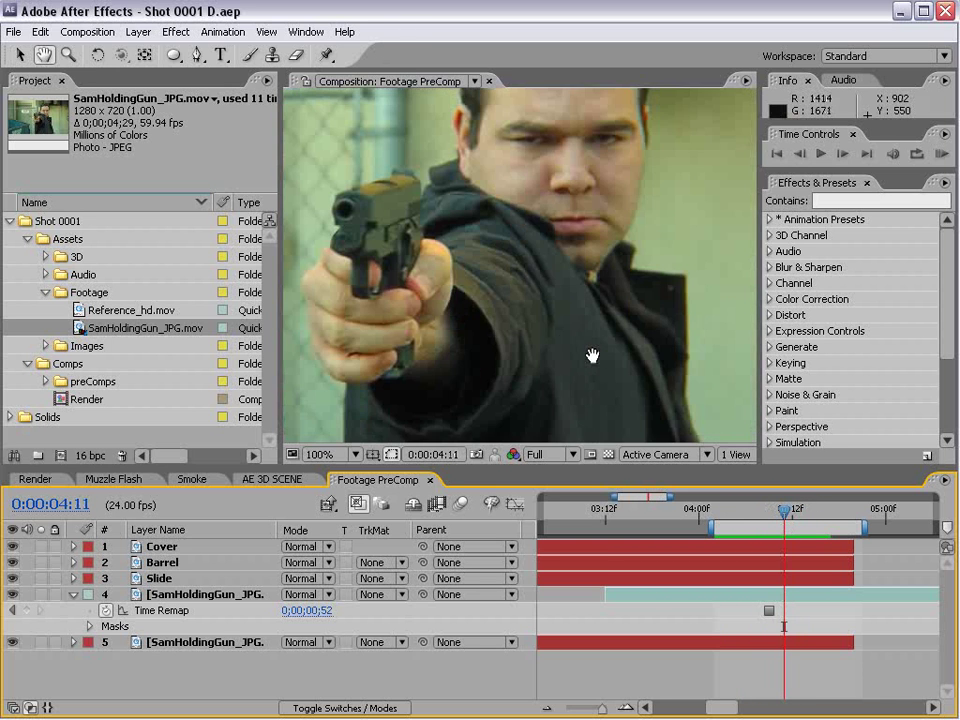
left_click_drag(445, 267, 585, 327)
key("v")
left_click_drag(784, 510, 816, 530)
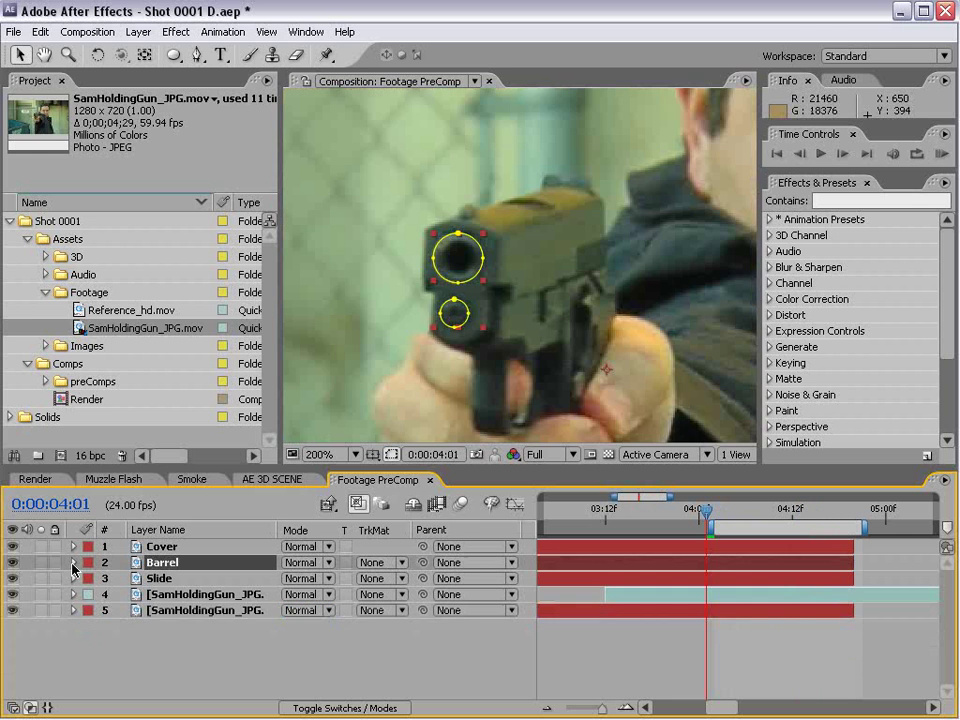
Show all mask properties of the Barrel layer and set Mask 2's Mask Expansion to 1.0 pixels.
key("m")
key("m")
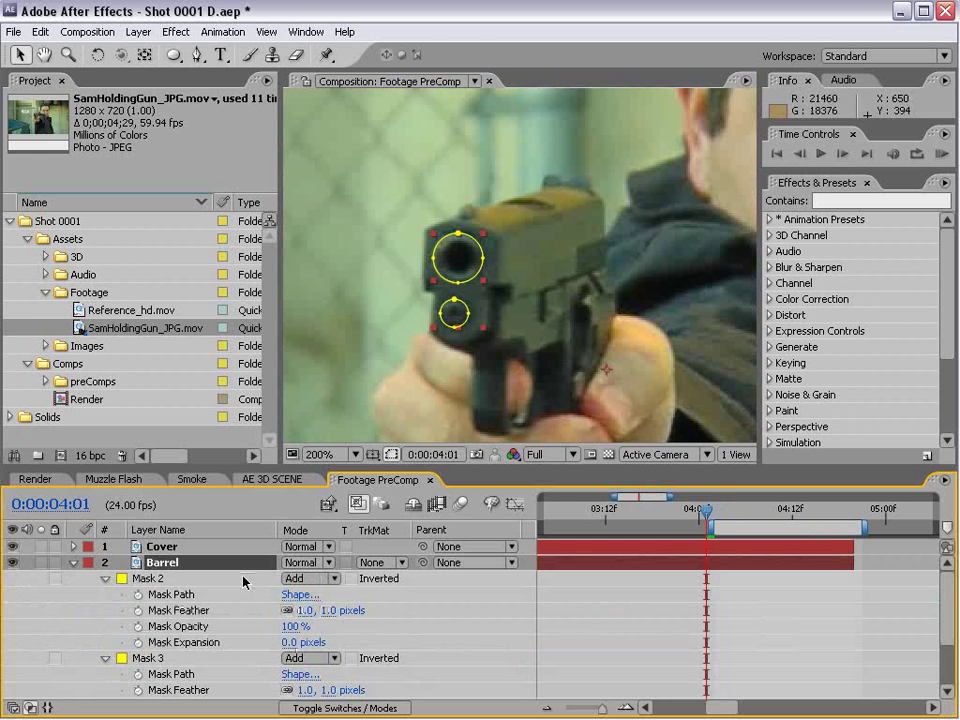
scroll(253, 617, "down", 2)
scroll(167, 600, "up", 1)
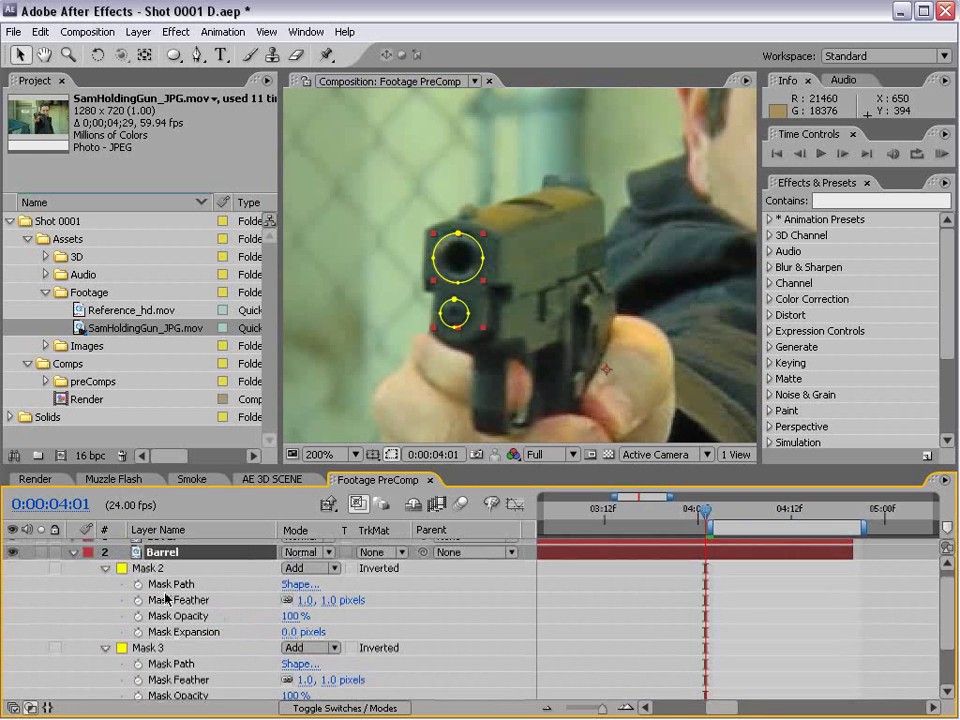
left_click(288, 630)
key("Return")
left_click(556, 574)
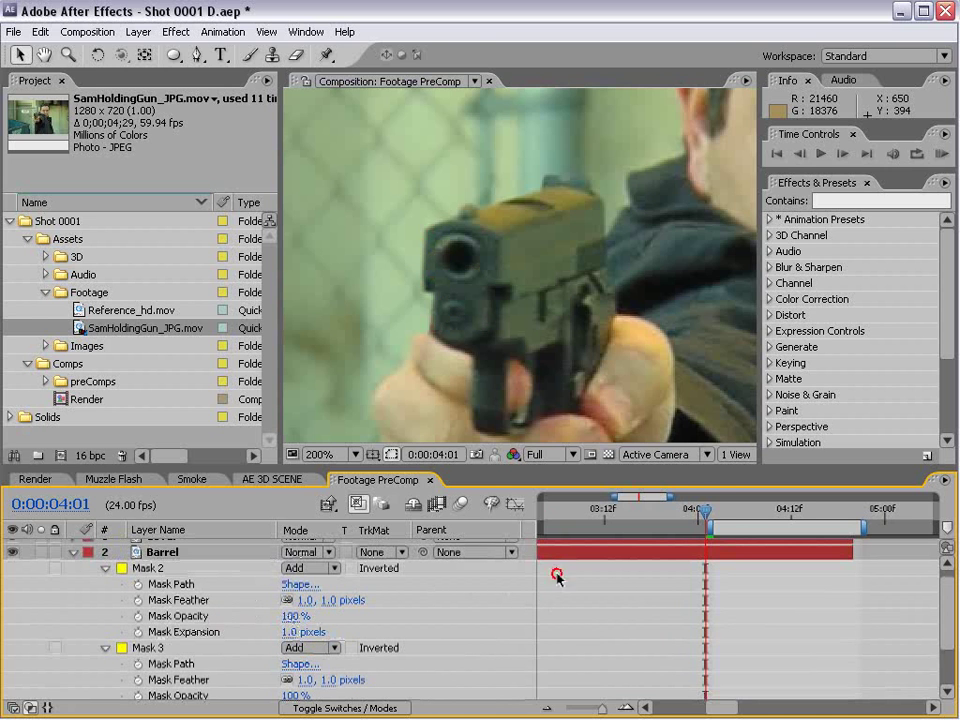
Try a Mask Expansion of 0.5 pixels on Barrel's Mask 2, viewed at 0:00:03:23.
left_click_drag(718, 521, 690, 512)
left_click(288, 632)
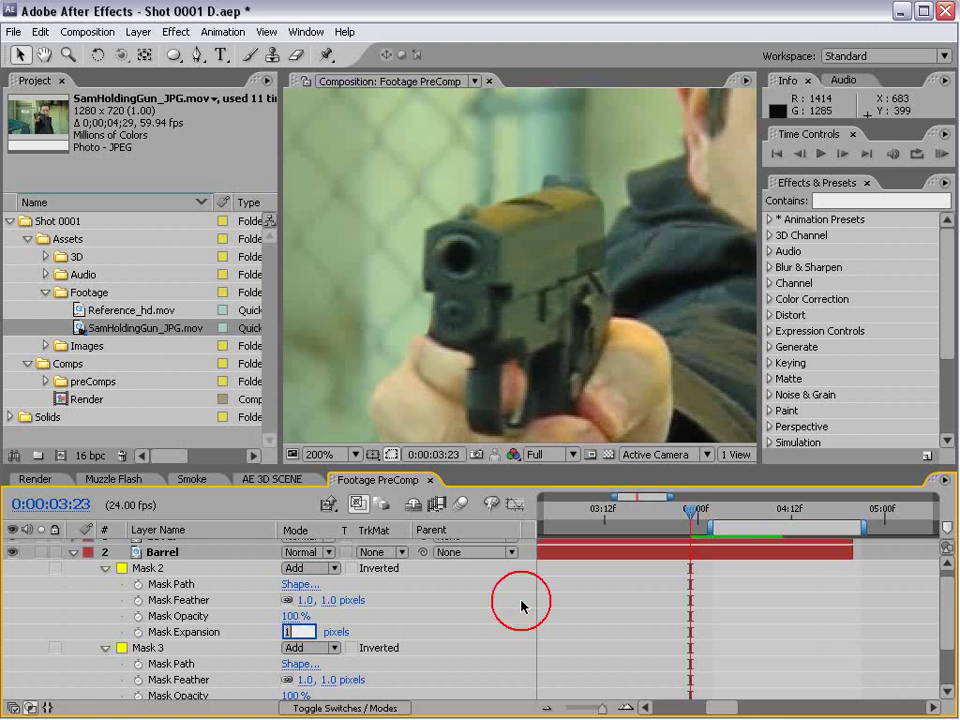
type("0.5")
key("Return")
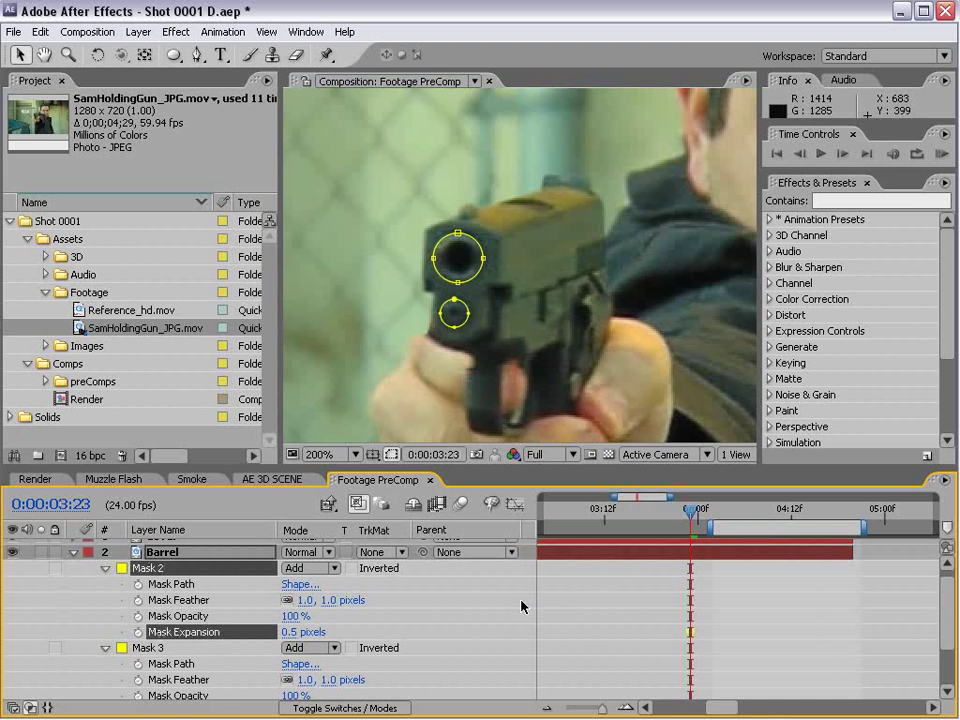
left_click(673, 591)
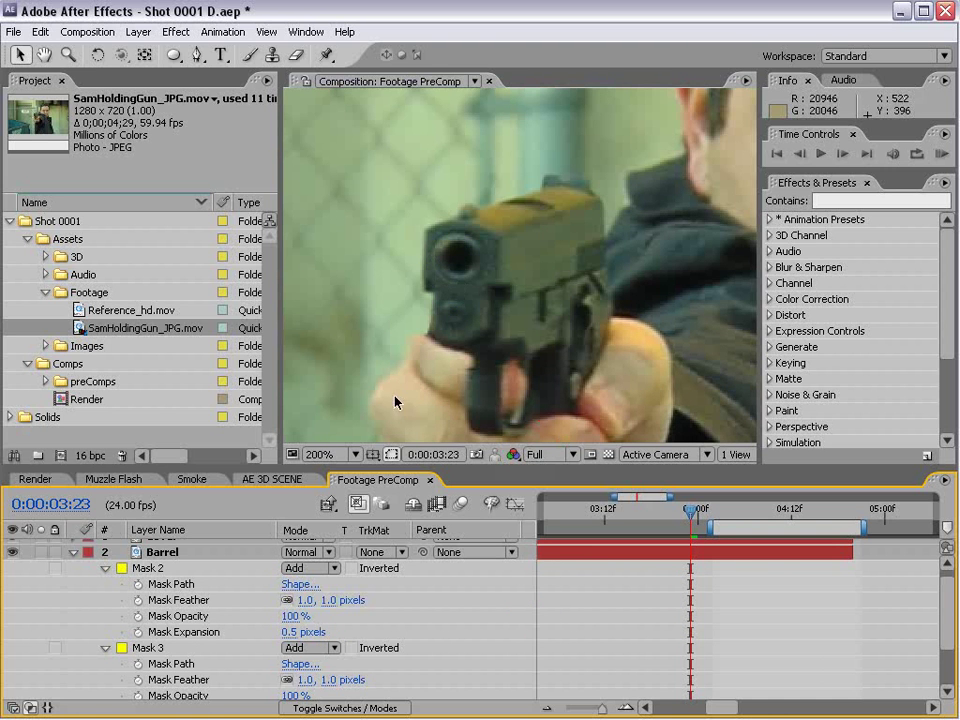
Set the Mask Expansion of Barrel's Mask 2 to 1.5 pixels.
left_click(289, 632)
type("1.5")
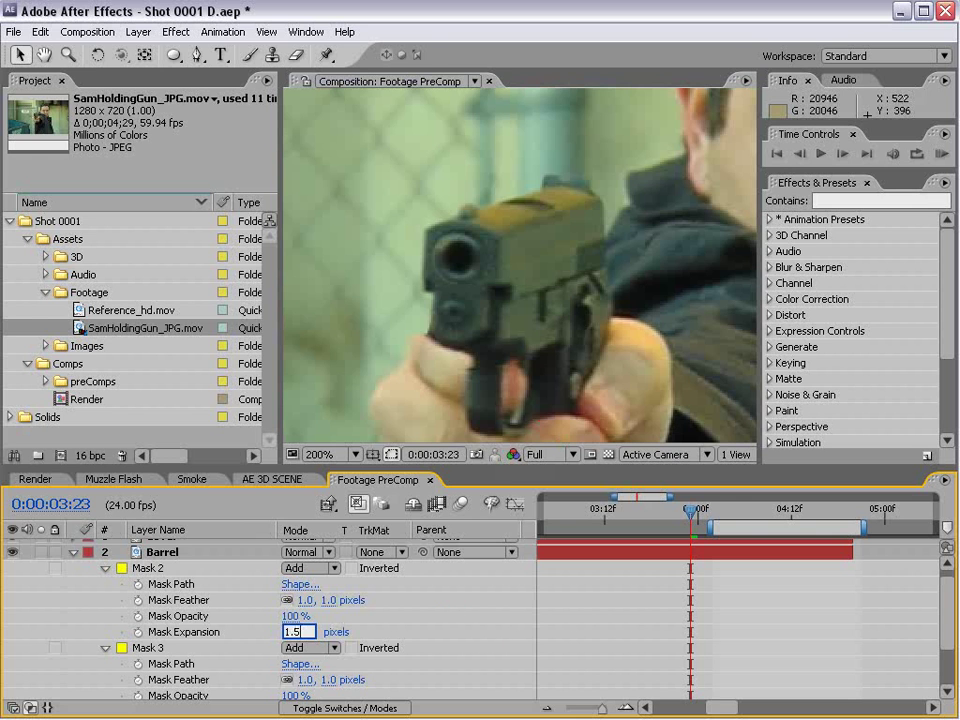
key("Return")
left_click(624, 589)
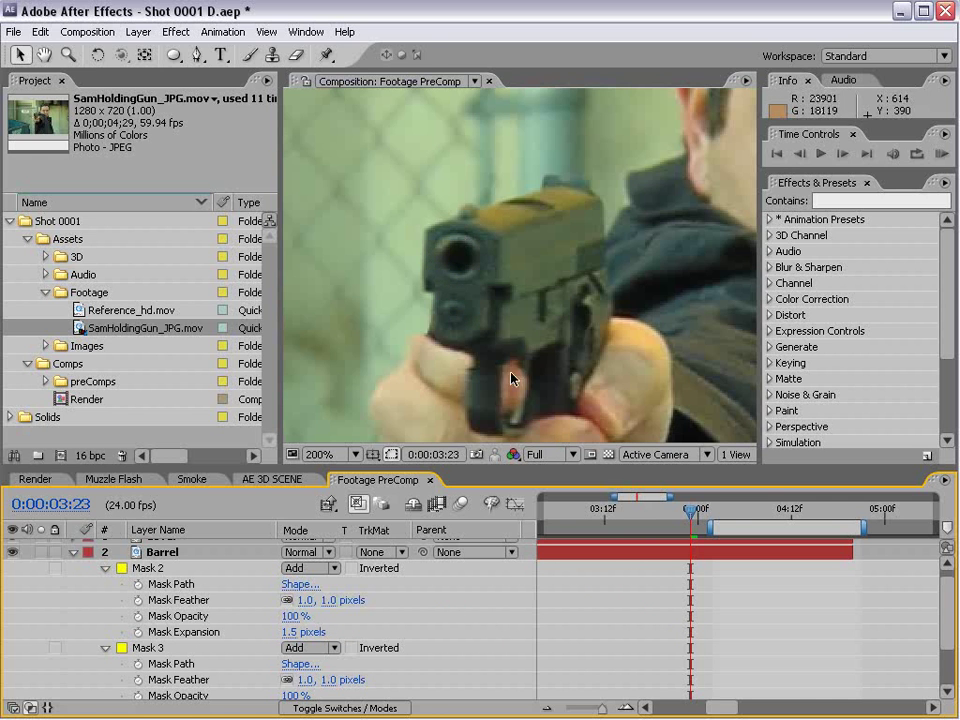
Collapse the Barrel layer's properties and scrub between 0:00:03:12 and 0:00:04:10 to examine the barrel mask during the recoil.
left_click_drag(679, 522, 729, 525)
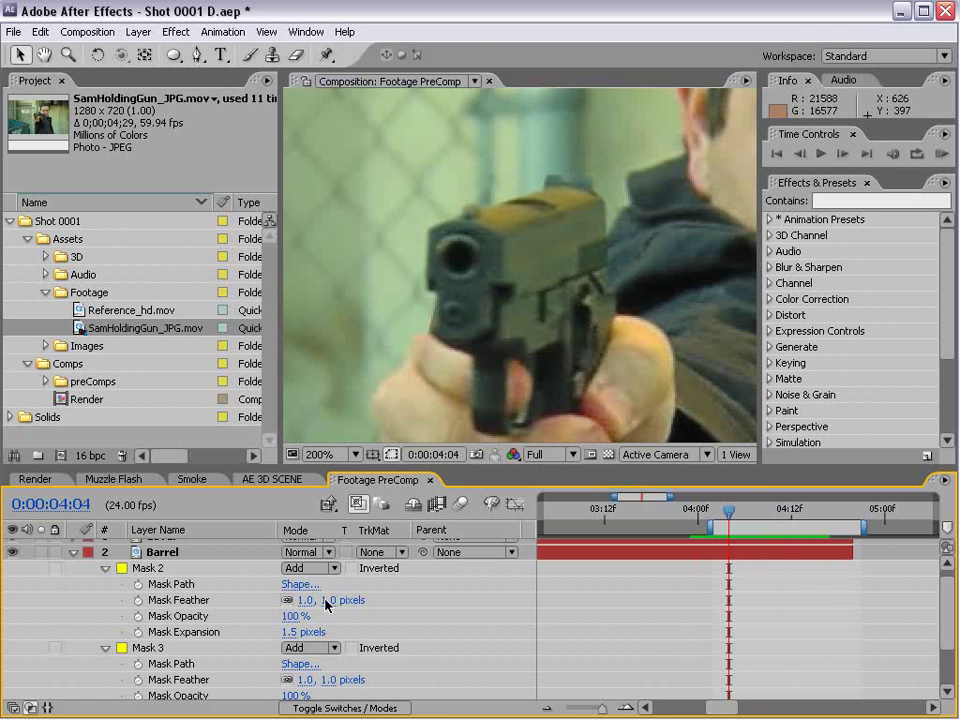
left_click(72, 552)
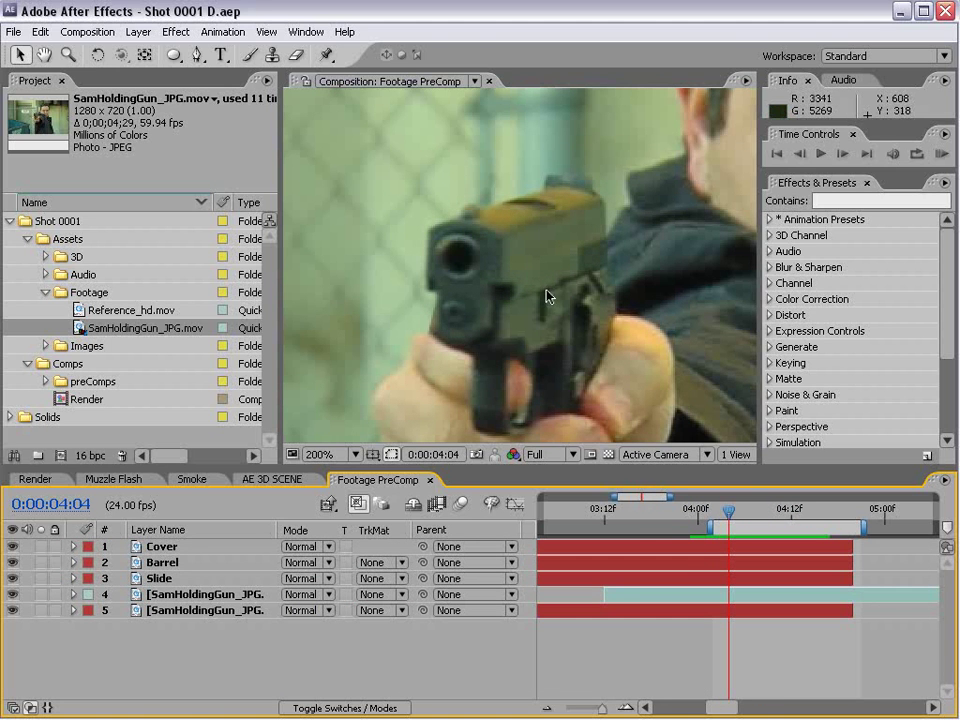
left_click_drag(731, 510, 757, 525)
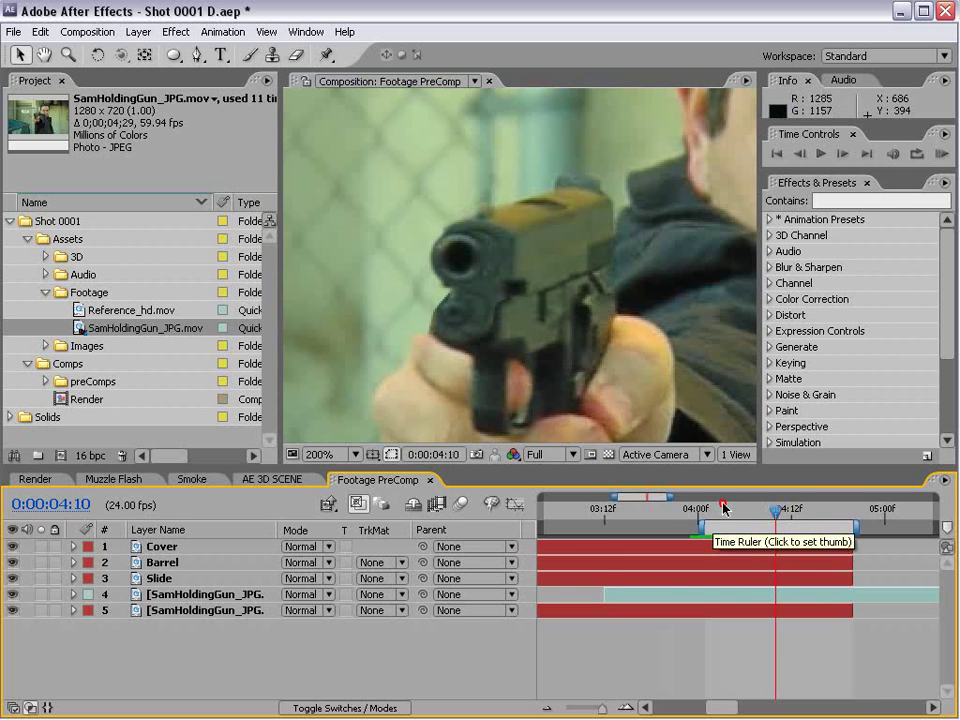
left_click(692, 515)
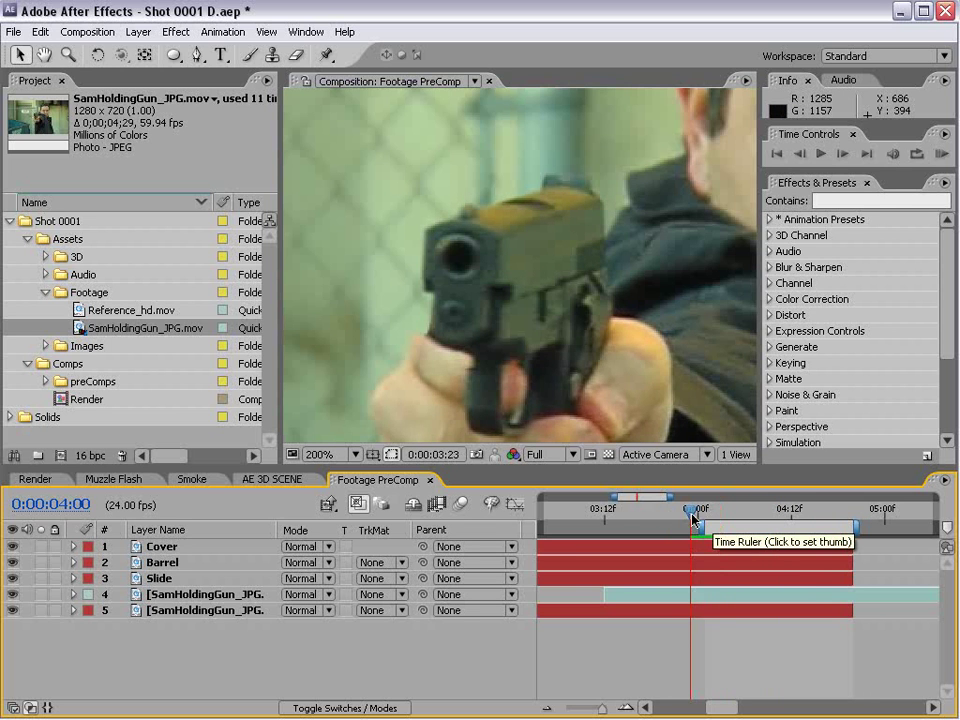
key("Page_Up")
key("Page_Up")
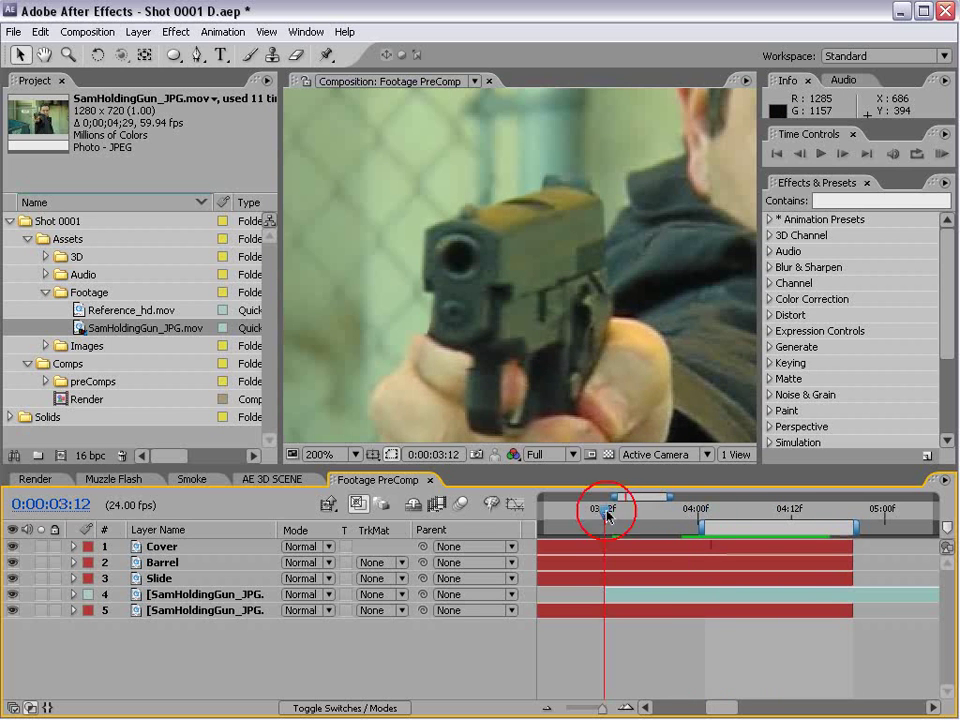
Pre-compose the Cover, Barrel, Slide and freeze-frame patch layers into a new composition named Slide, moving all attributes.
left_click(150, 578)
left_click(160, 546, "shift")
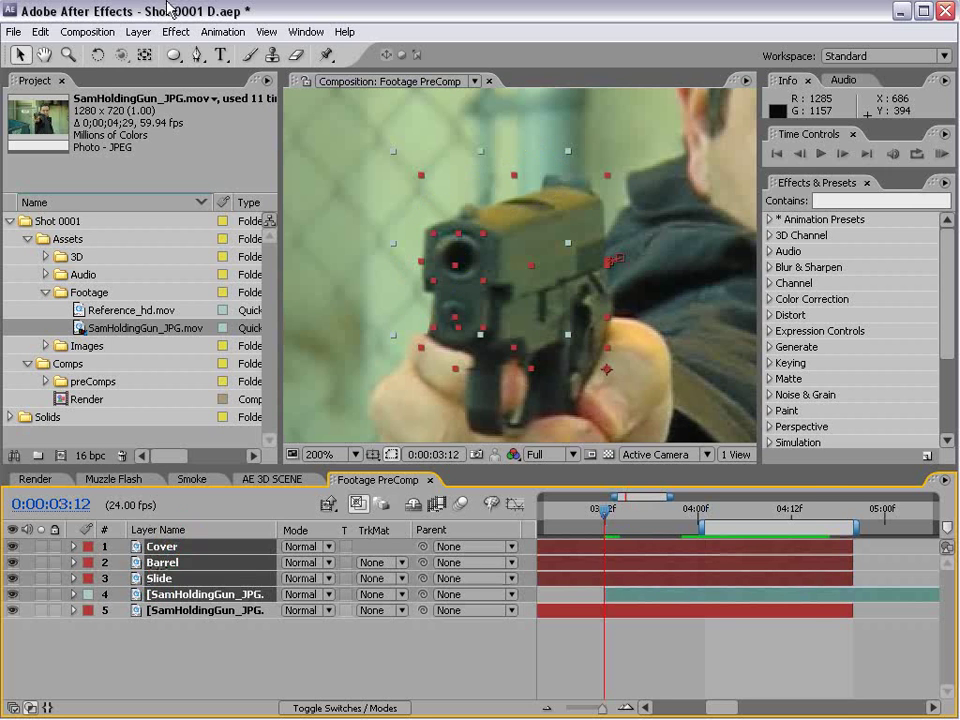
left_click(138, 32)
left_click(152, 589)
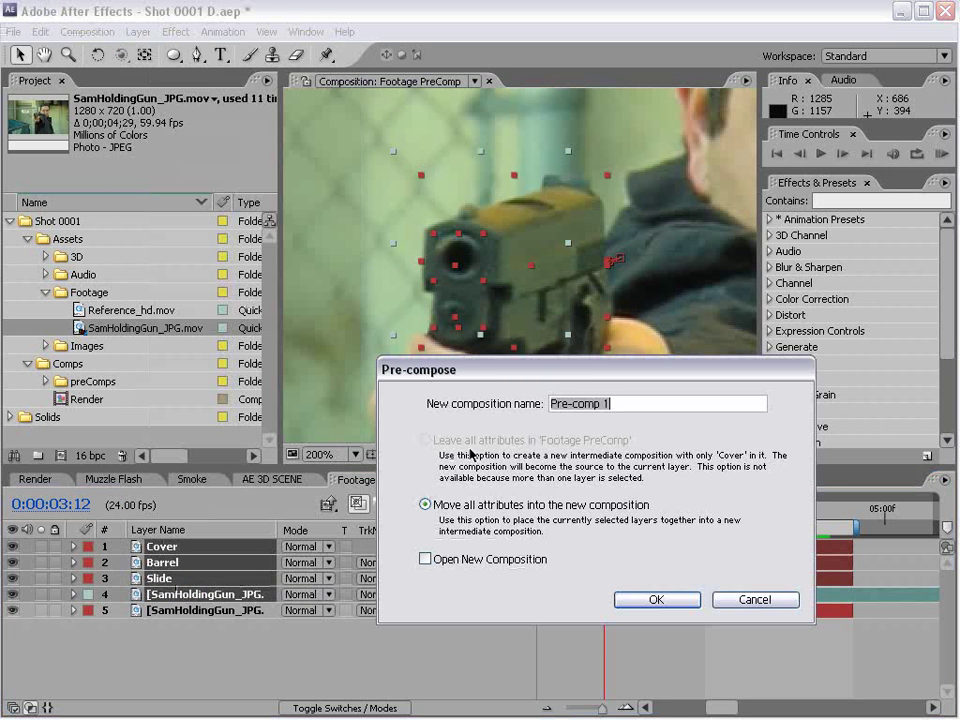
left_click_drag(612, 402, 418, 405)
type("Slide")
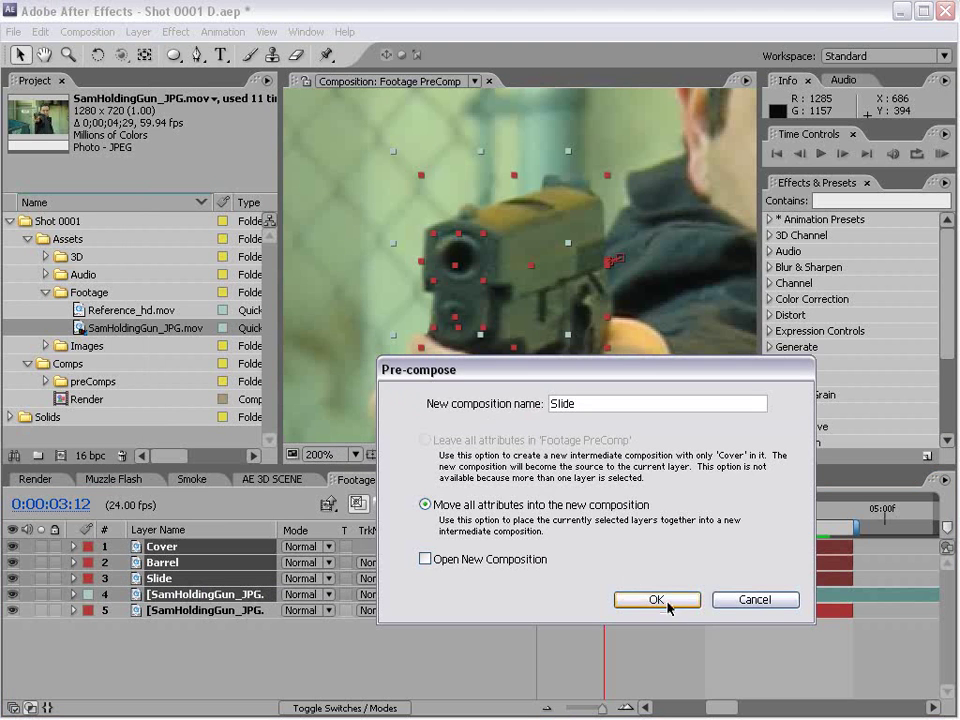
left_click(655, 599)
Trim the Slide precomp layer to start at the footage layer's Time Remap hold keyframe, 0:00:04:02, and save the project.
left_click(722, 583)
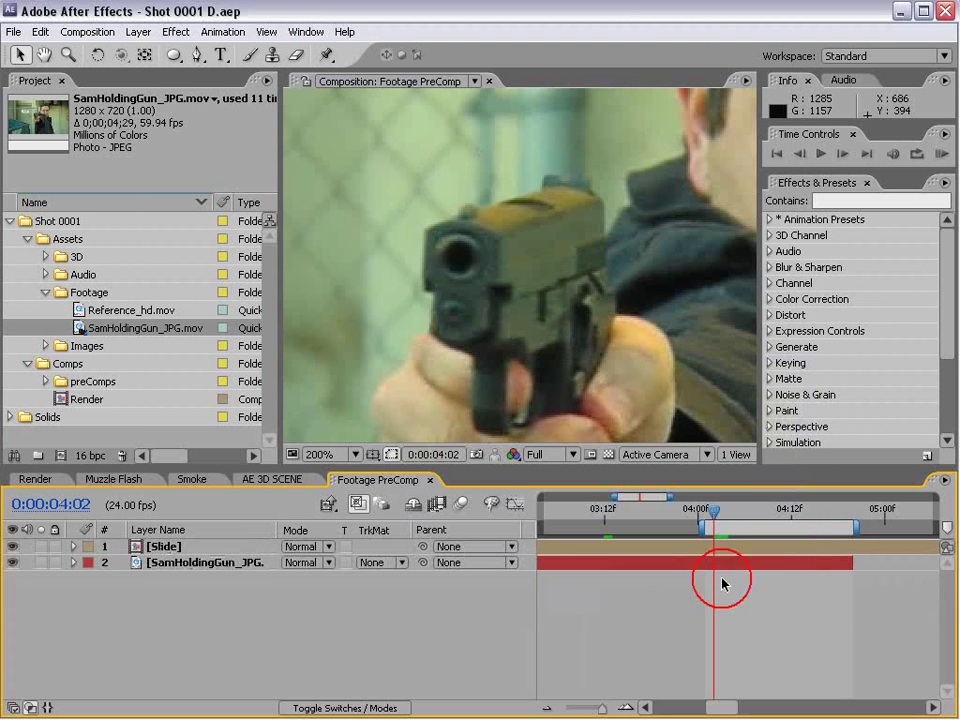
left_click(729, 566)
key("ctrl+alt+t")
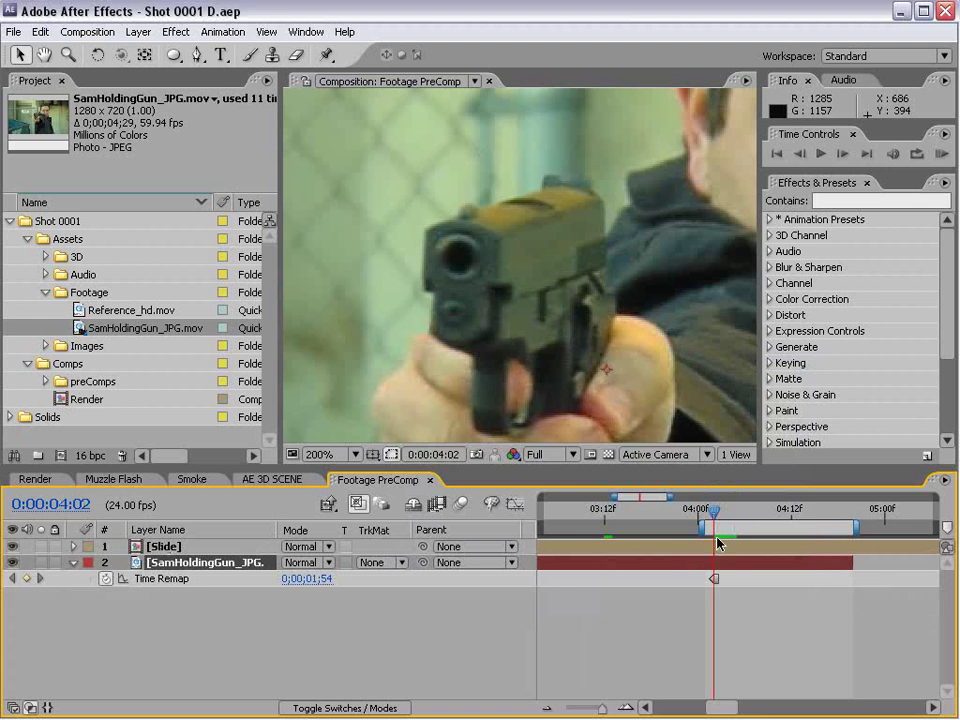
left_click(718, 579)
key("alt+[")
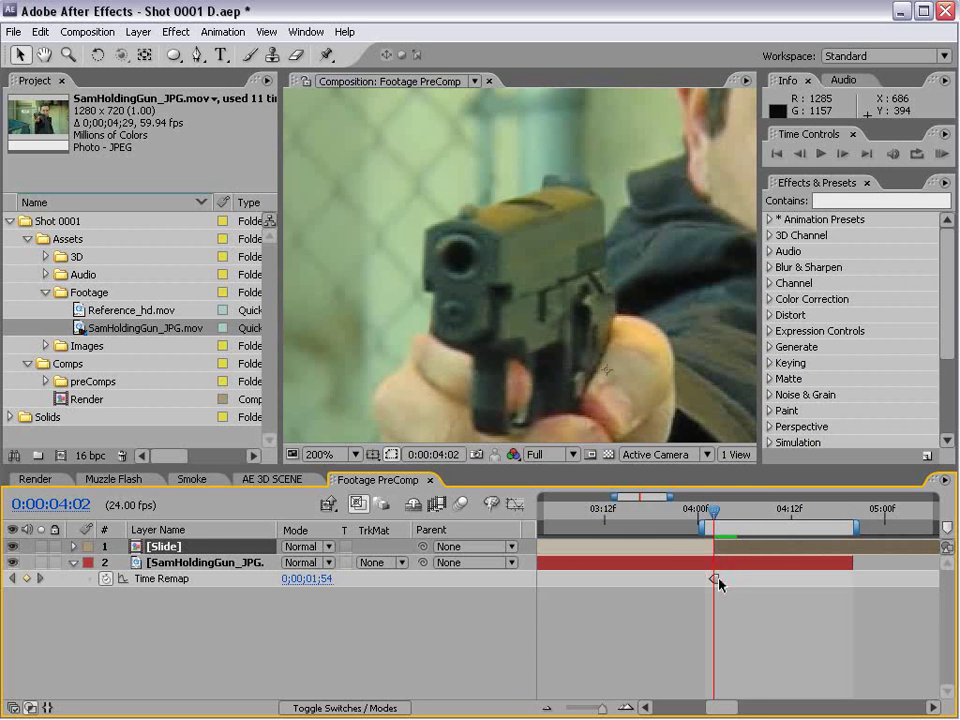
left_click_drag(727, 509, 846, 514)
key("ctrl+s")
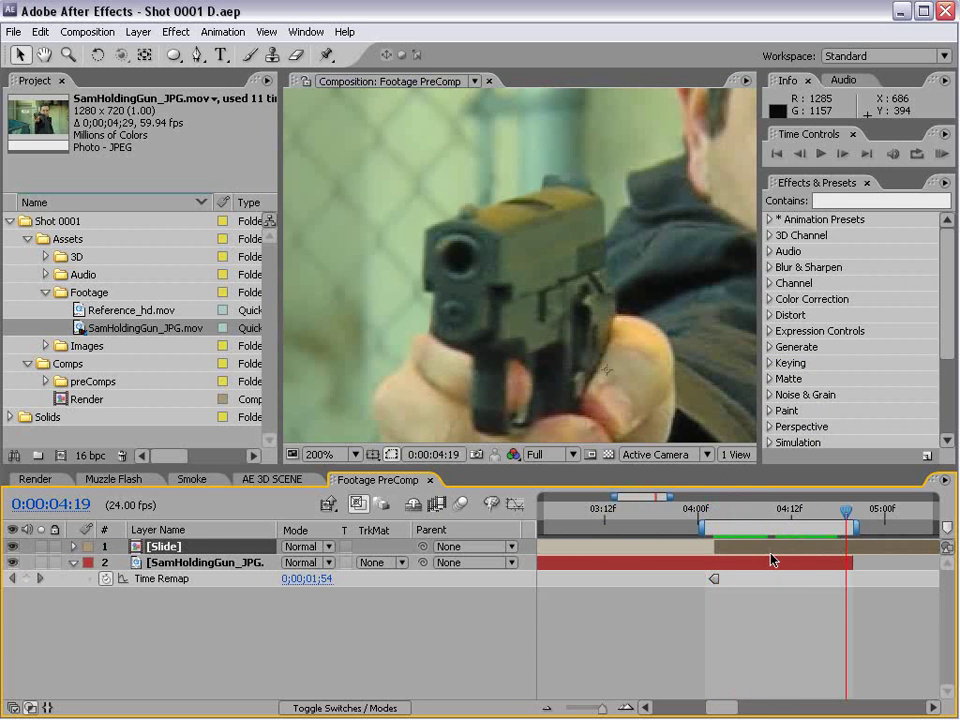
Duplicate the time-remapped footage layer and reveal the Time Remap keyframes of the copy.
key("space")
left_click_drag(517, 392, 495, 298)
key("v")
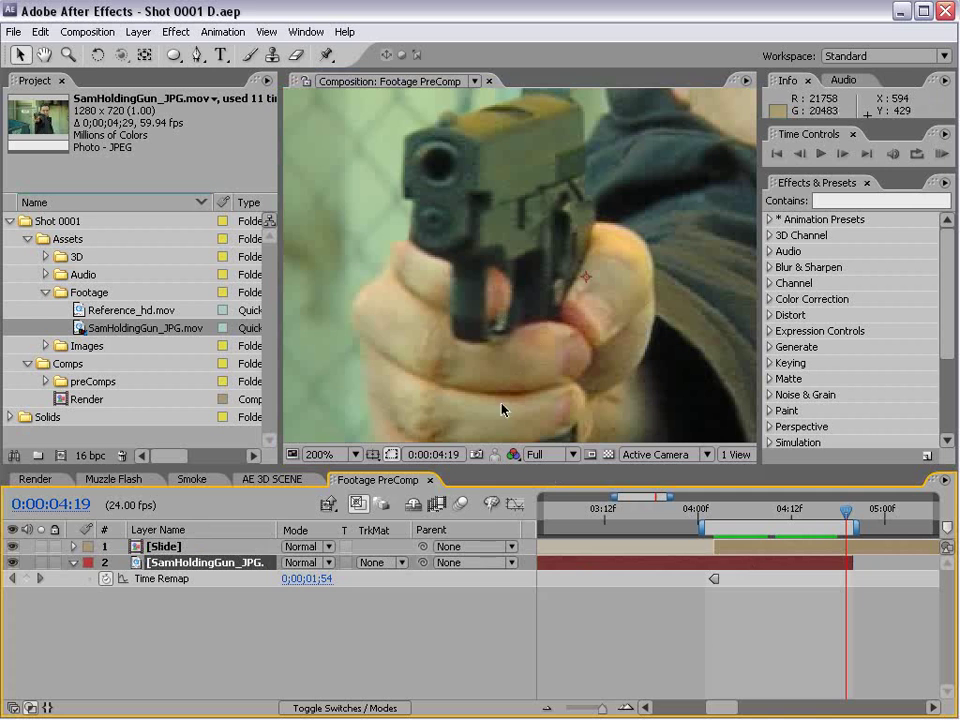
left_click(362, 484)
key("ctrl+d")
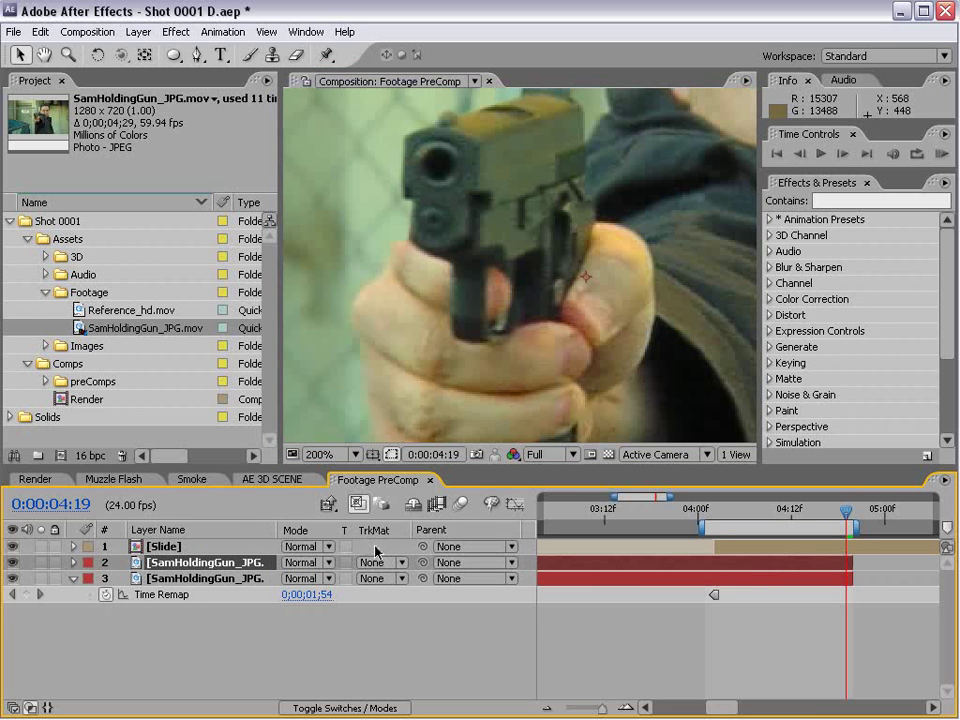
key("u")
key("minus")
key("minus")
key("minus")
key("minus")
key("minus")
key("minus")
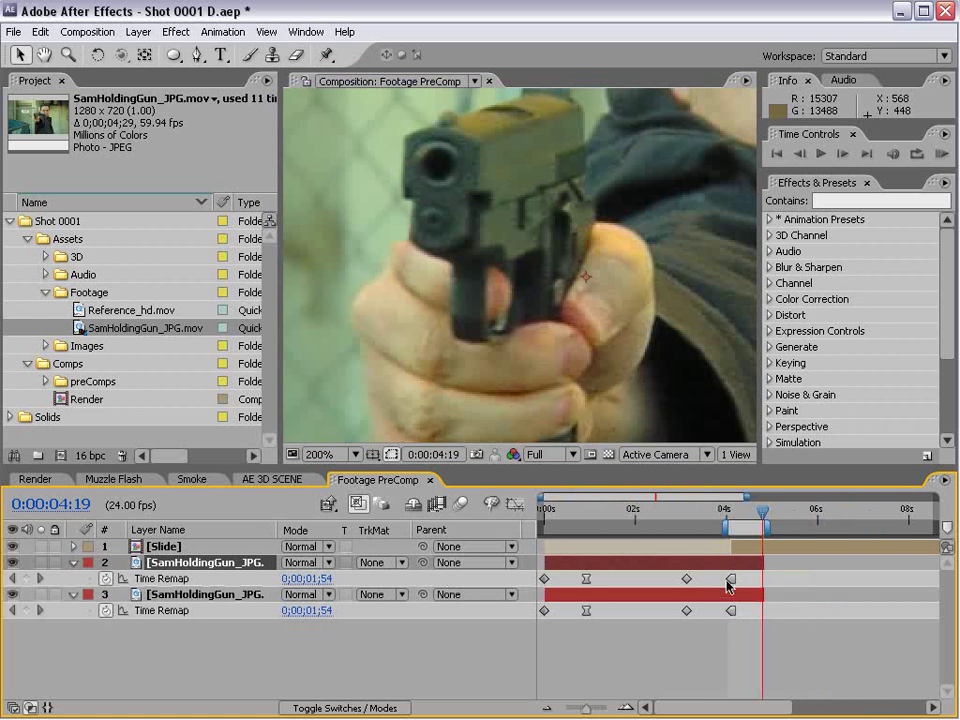
Delete all Time Remap keyframes of the duplicate except the hold at 0:00:04:02, and move that one to about 0:00:01:09.
left_click(709, 577)
left_click_drag(710, 582, 537, 588)
key("Delete")
key("minus")
key("minus")
left_click(788, 578)
key("Delete")
key("equal")
key("equal")
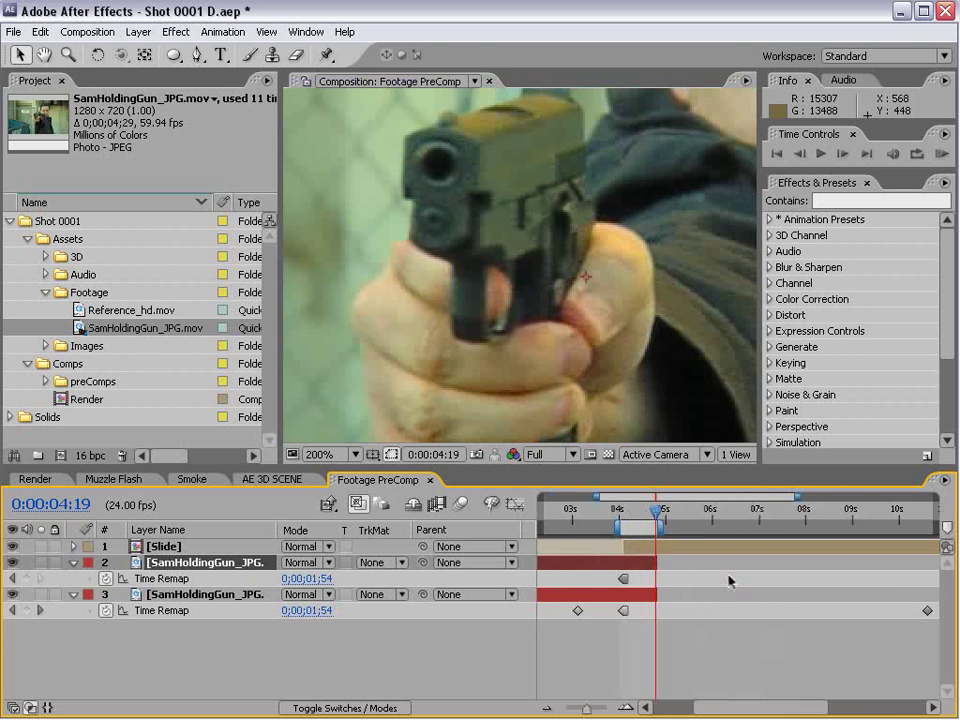
key("equal")
left_click_drag(836, 578, 582, 578)
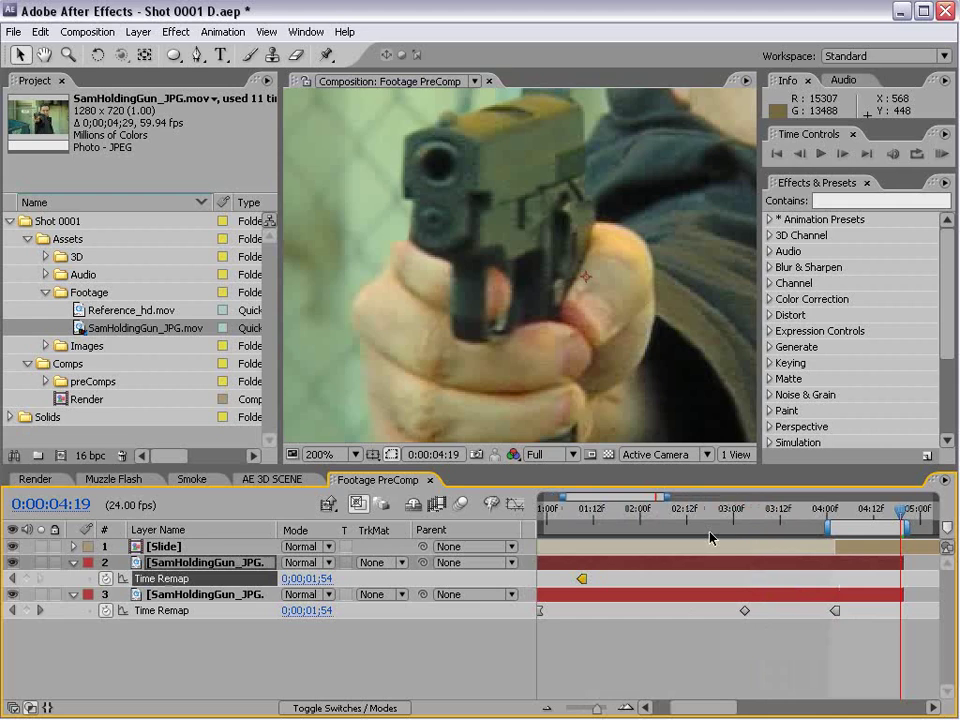
At 0:00:03:08, trace the finger inside the trigger guard on the duplicate footage layer with a curved Pen mask.
left_click_drag(793, 512, 765, 512)
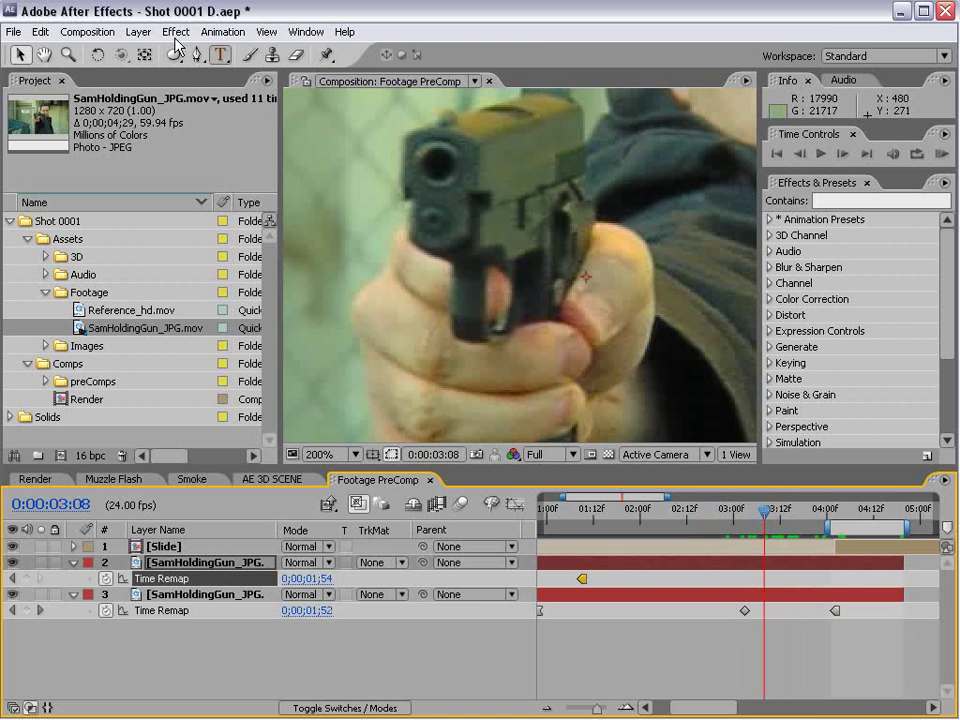
left_click(196, 54)
key("period")
key("space")
left_click_drag(454, 244, 495, 216)
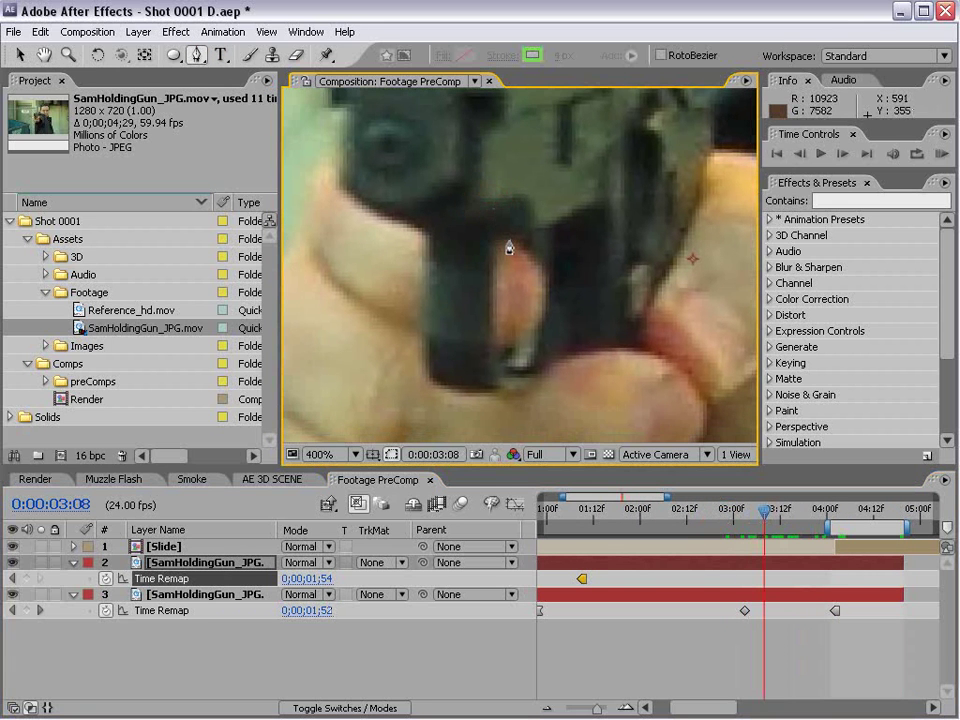
left_click(500, 239)
left_click_drag(549, 288, 522, 346)
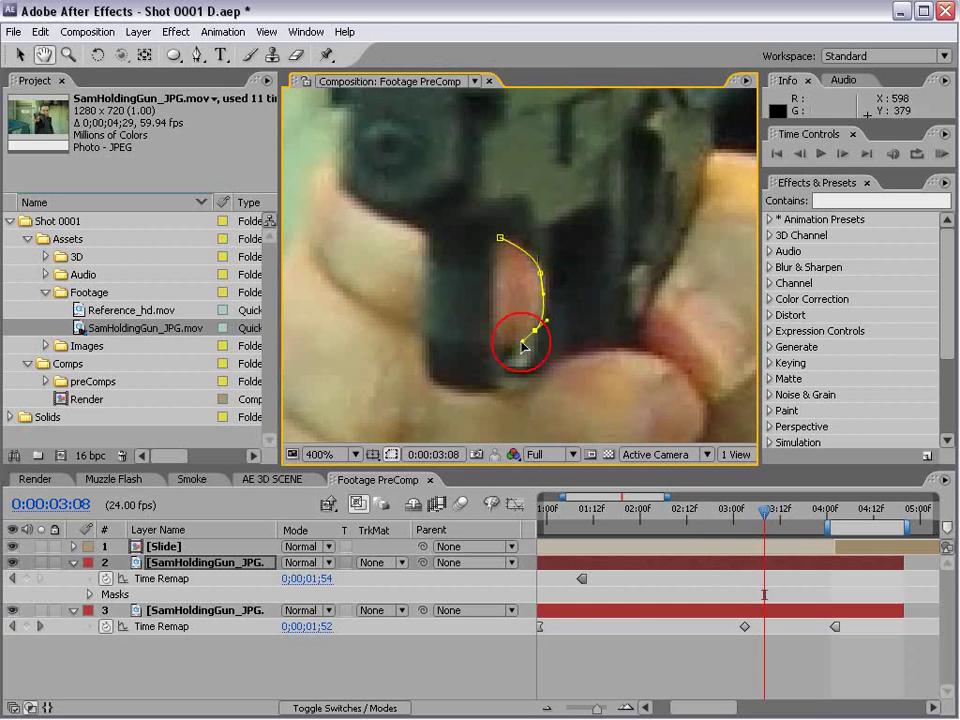
left_click(490, 274)
left_click_drag(458, 261, 493, 215)
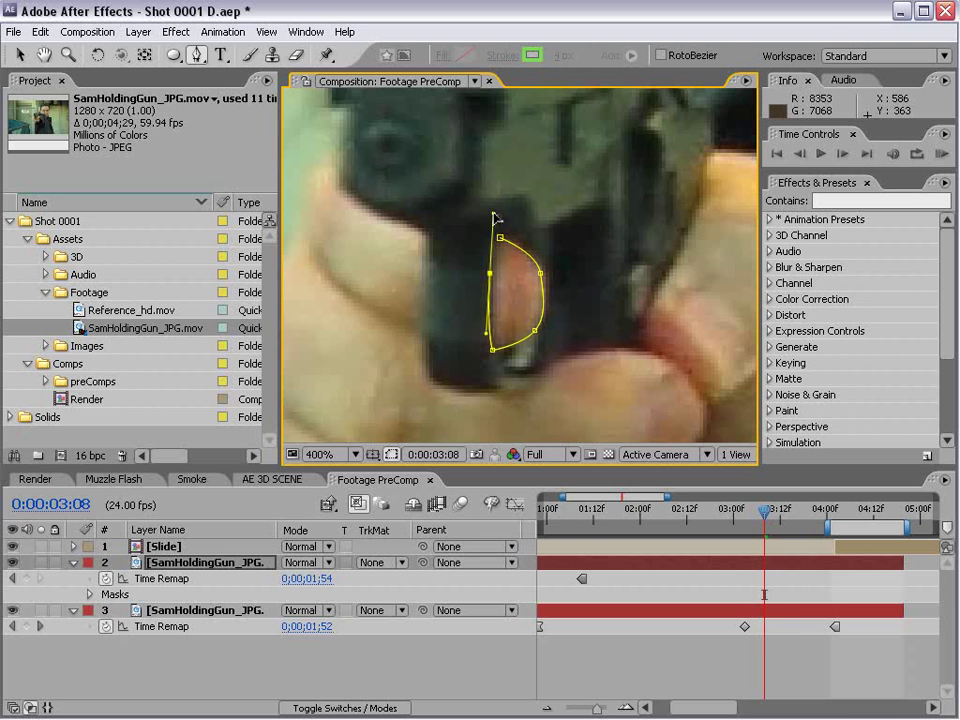
Undo the last mask point, place it again along the finger's left edge, and close the mask at its first point.
key("space")
key("space")
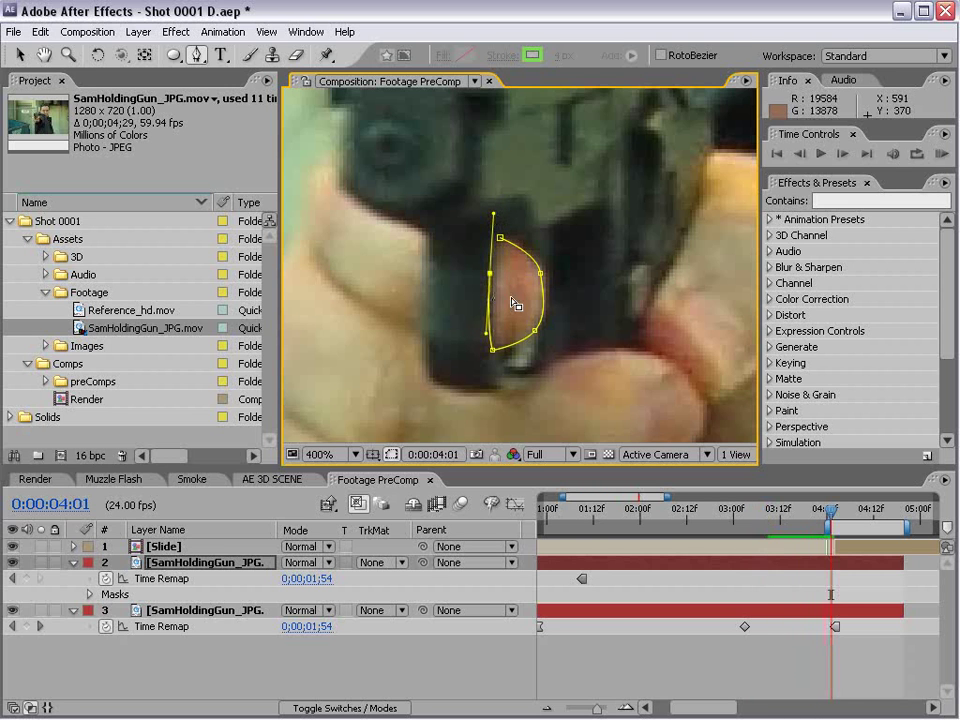
key("ctrl+z")
left_click(487, 292)
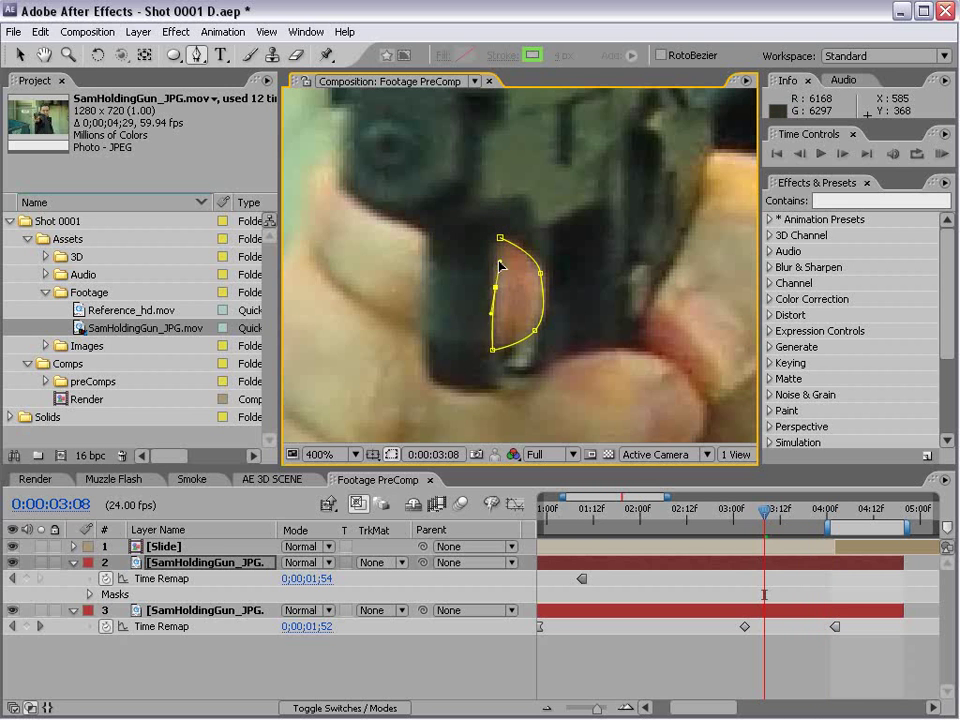
key("h")
key("g")
left_click(500, 238)
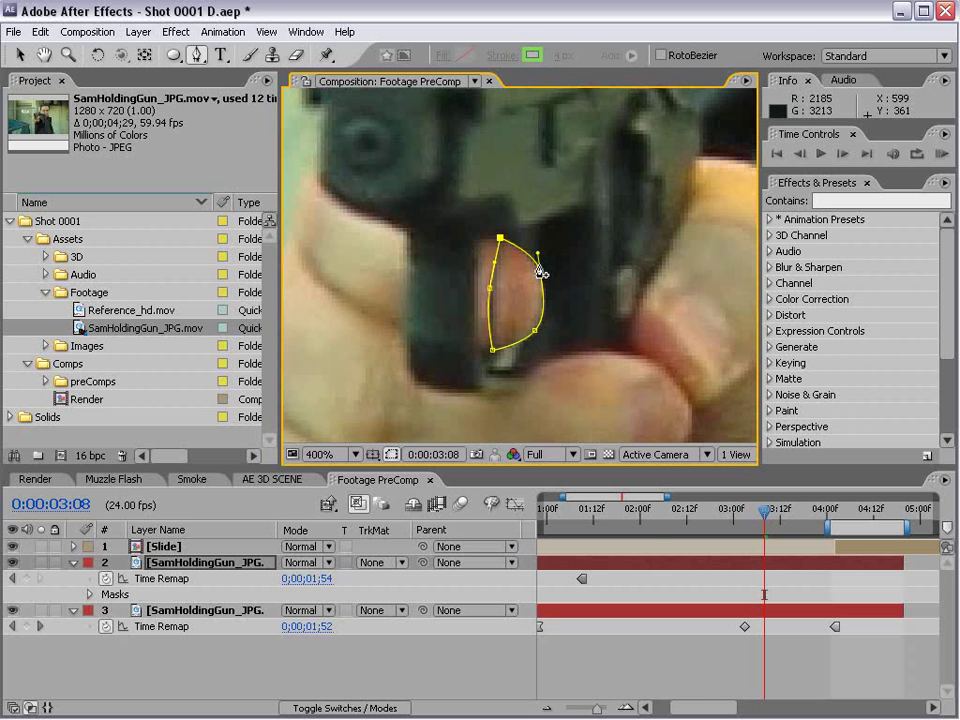
Scrub to 0:00:04:06 and examine the masked finger patch with the duplicate footage layer selected and deselected.
key("v")
left_click(699, 684)
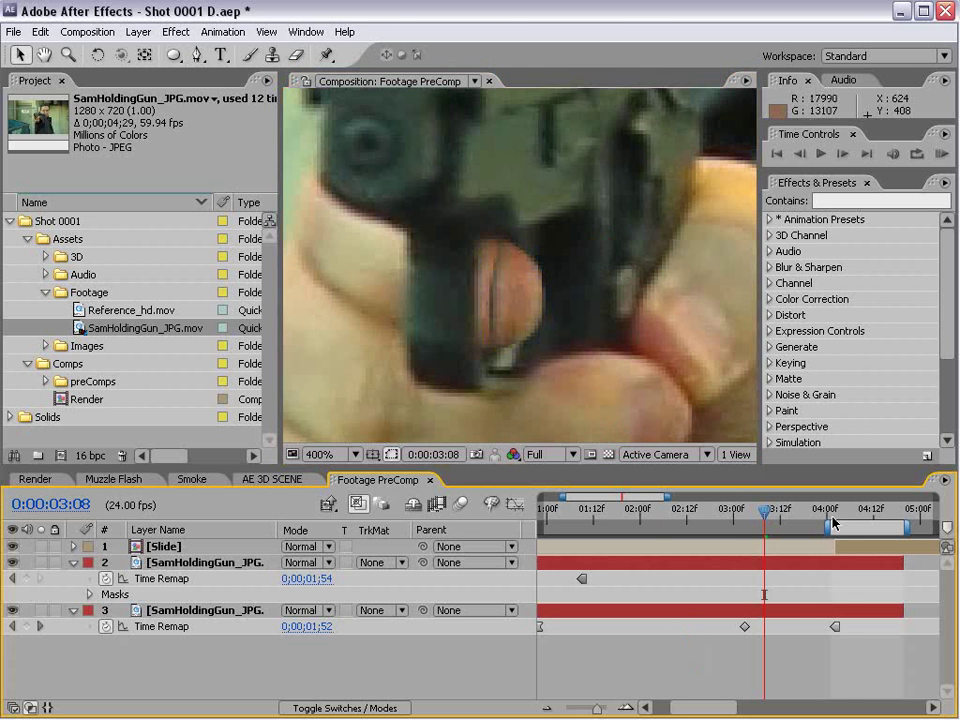
left_click_drag(764, 512, 850, 518)
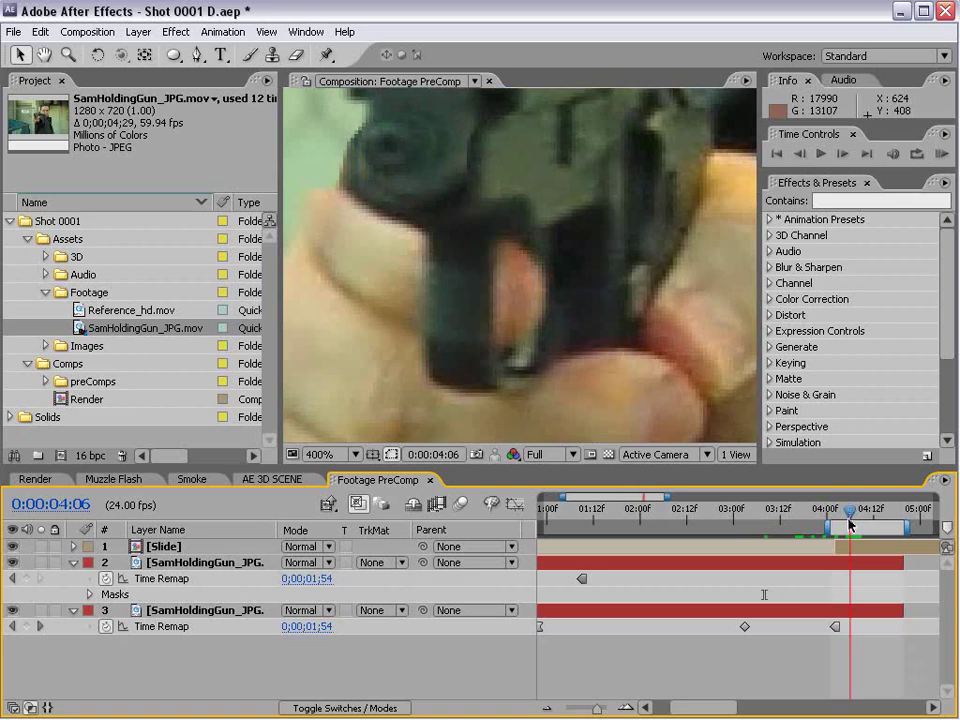
left_click(180, 563)
left_click(184, 547)
left_click(176, 564)
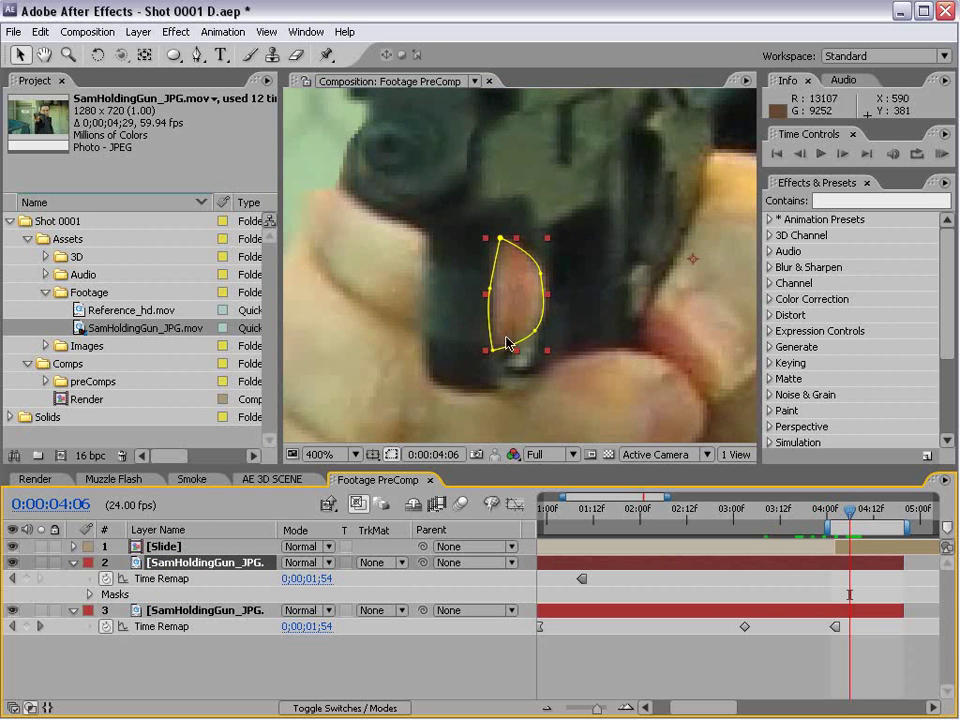
left_click(696, 658)
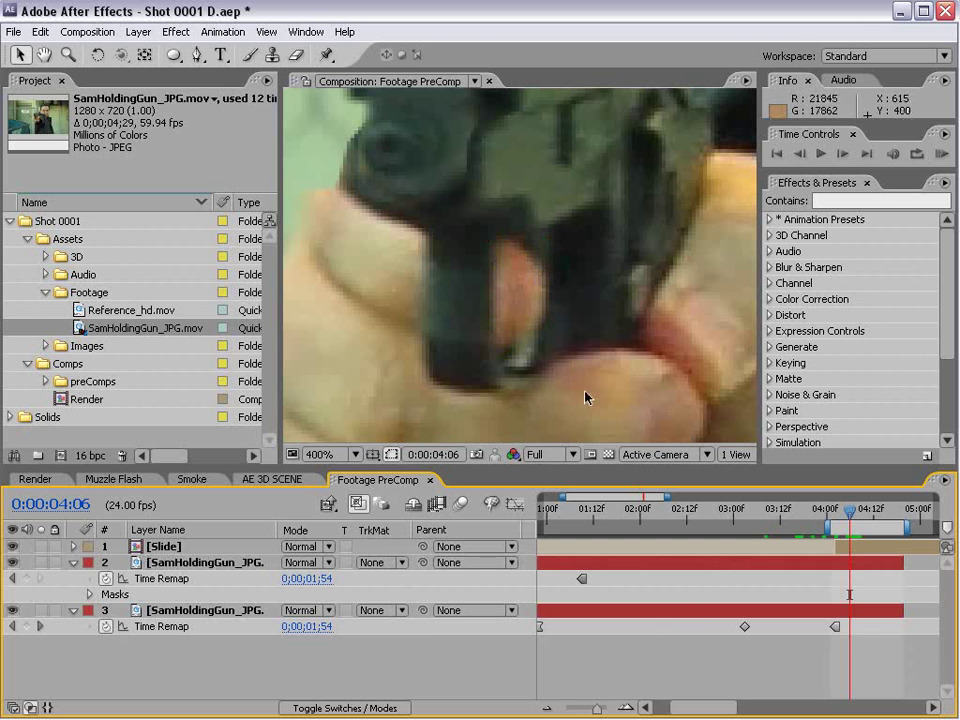
left_click(848, 566)
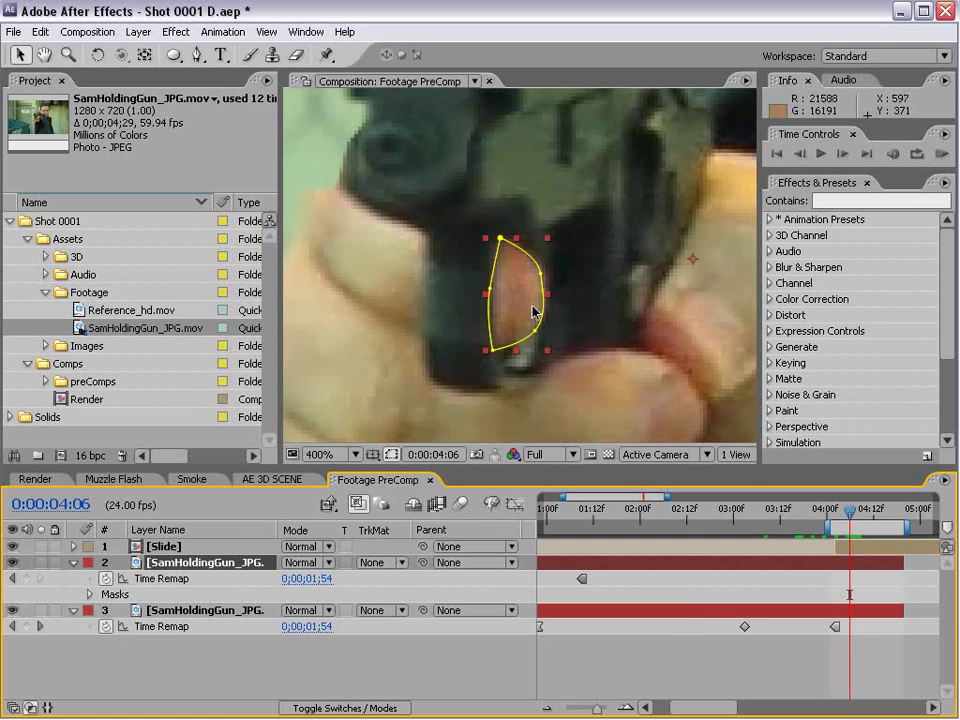
left_click(697, 650)
Move the masked duplicate layer's anchor point to the left edge of the finger mask with the Pan Behind tool.
left_click(213, 560)
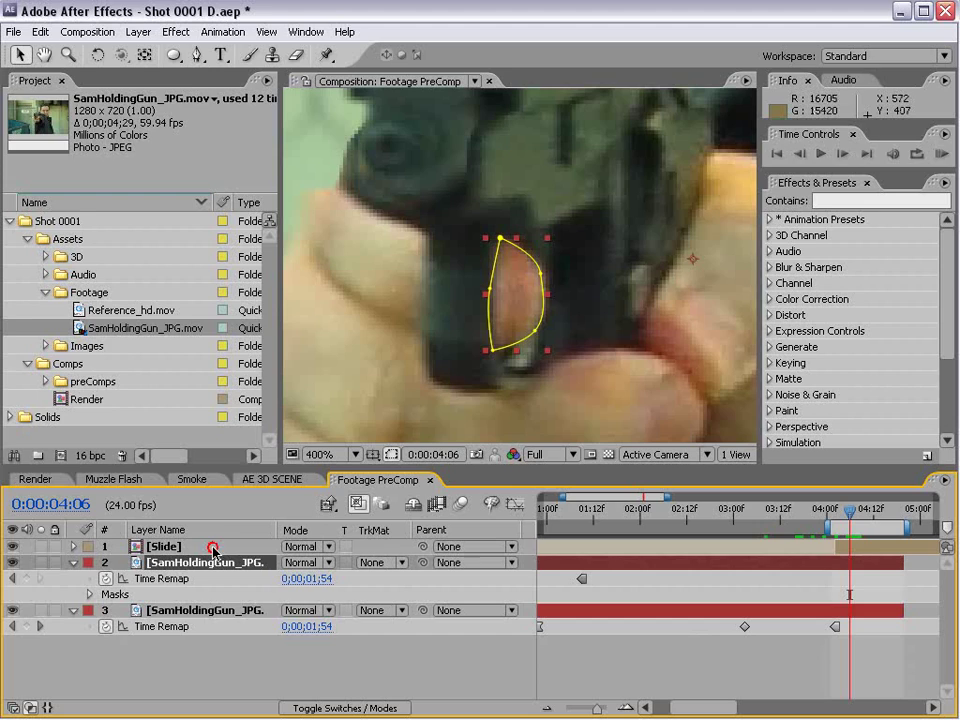
left_click(146, 55)
left_click(673, 264)
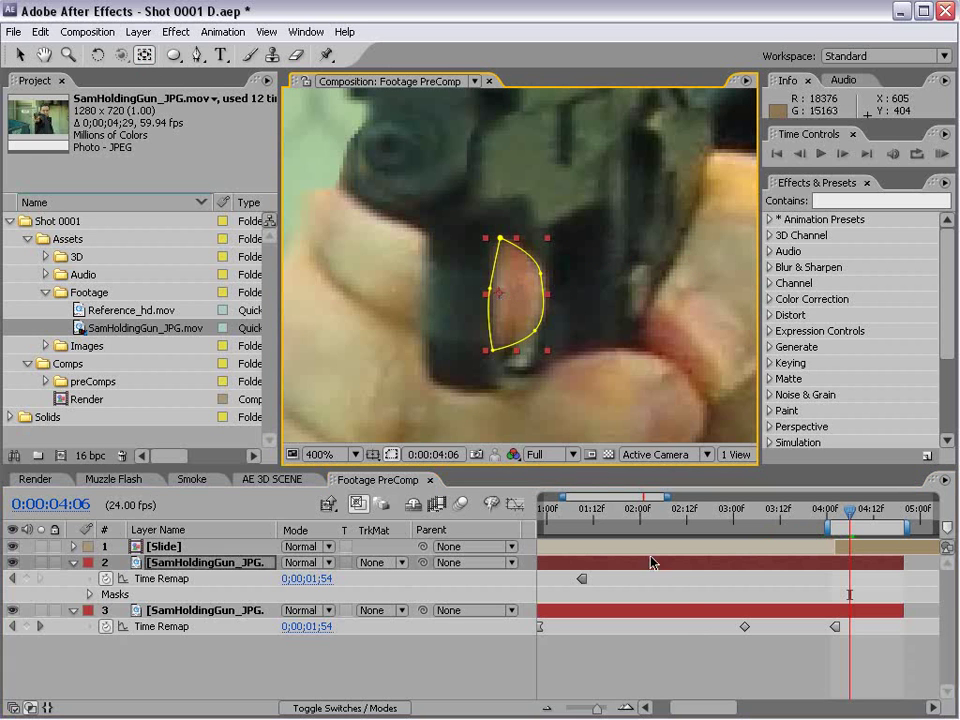
left_click(763, 653)
Show the masked finger layer's Scale and stretch the layer horizontally to 115.1, 100.0%.
left_click(219, 566)
key("s")
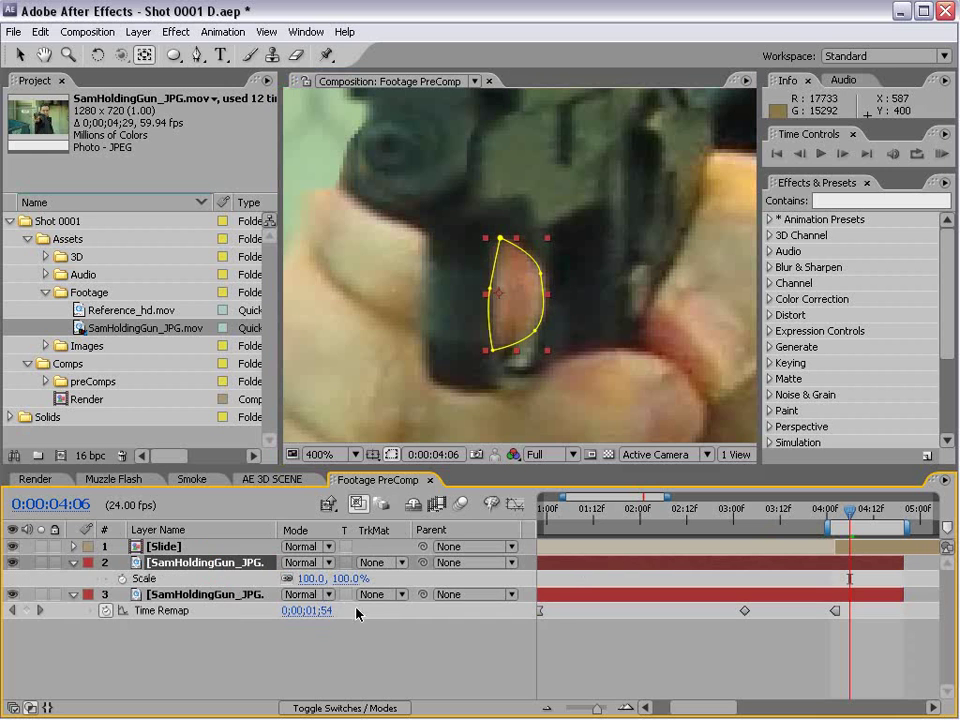
key("v")
left_click_drag(551, 296, 556, 299)
left_click(522, 240)
key("comma")
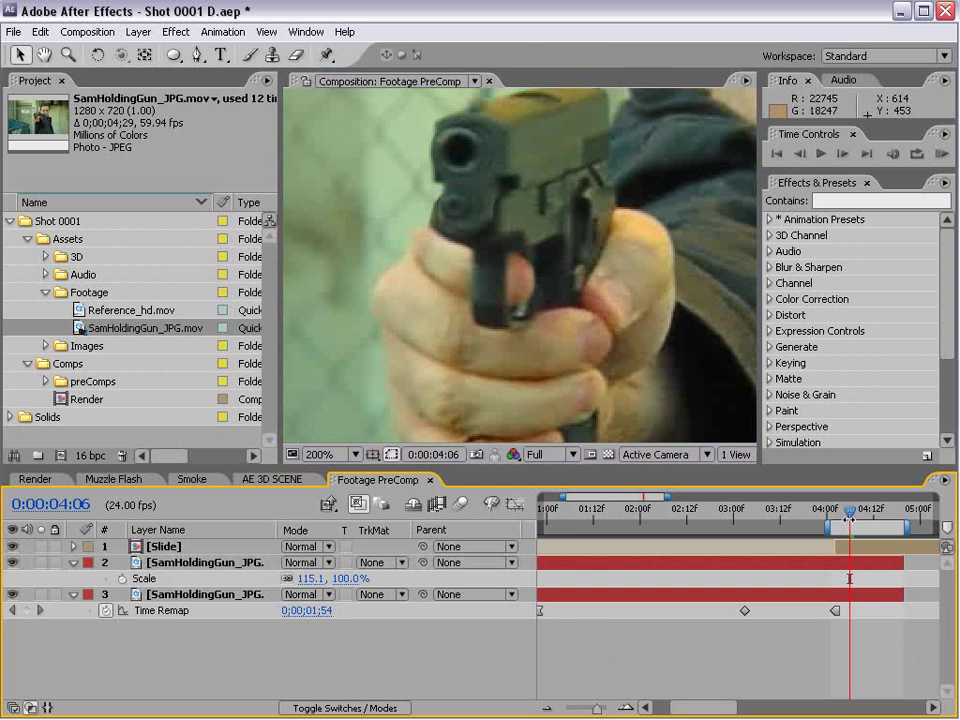
At 0:00:04:02, start Scale keyframes on the masked finger layer, unlink the dimensions and set Scale to 100.0, 100.0%.
left_click(188, 548)
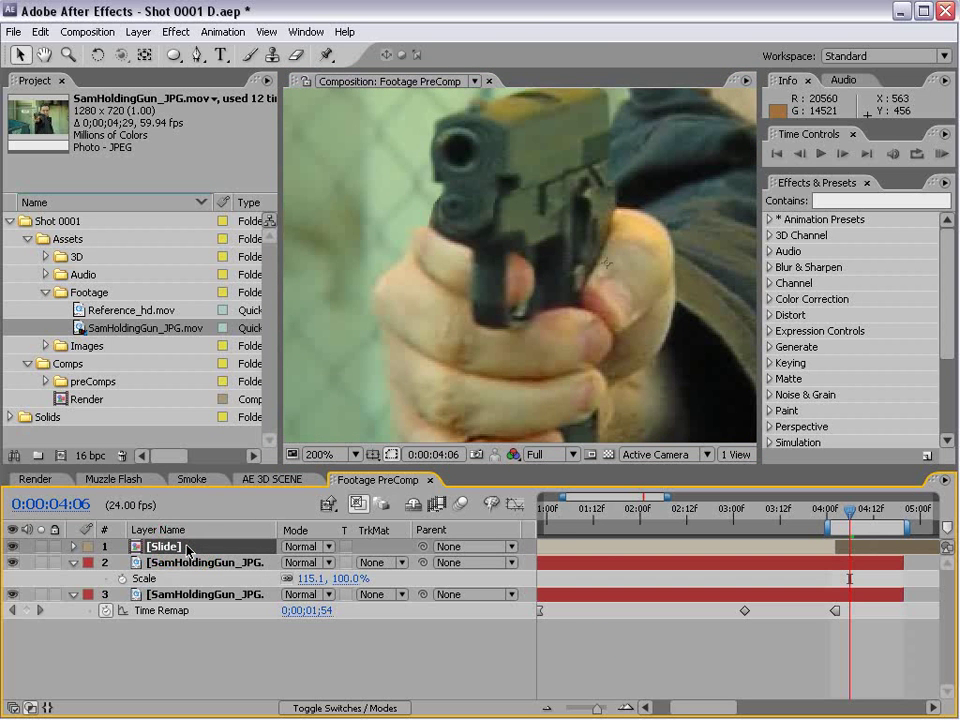
key("s")
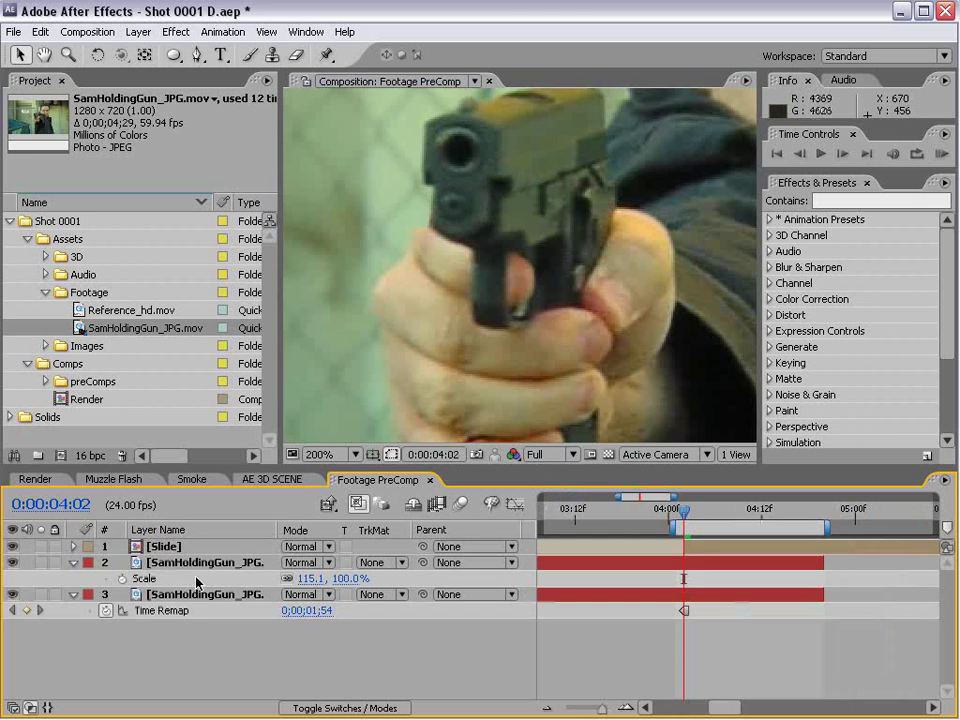
left_click(198, 565)
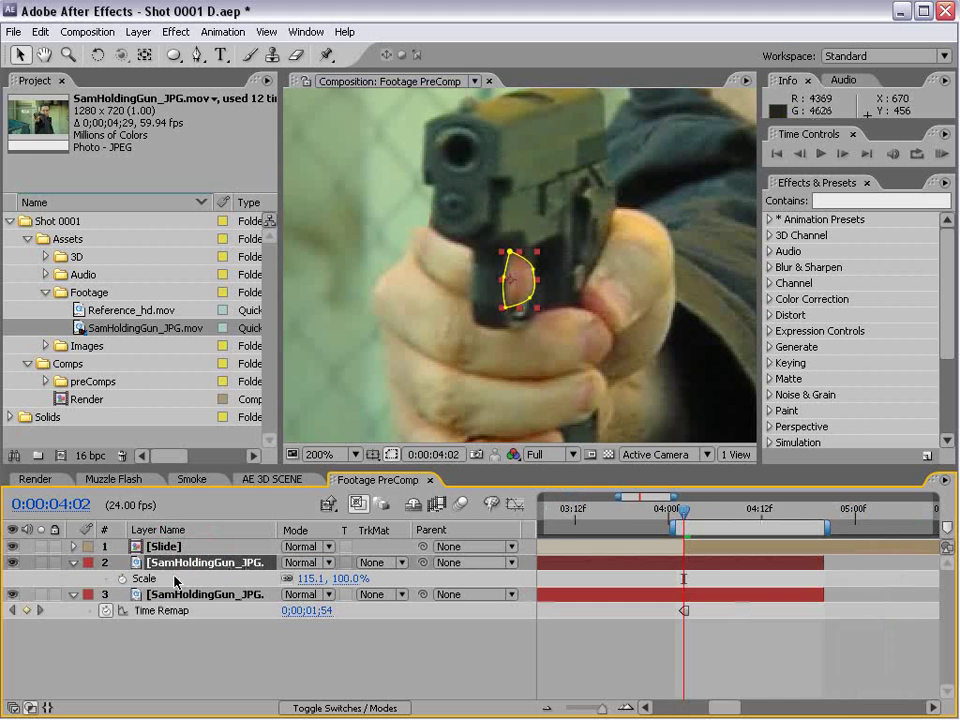
left_click(119, 578)
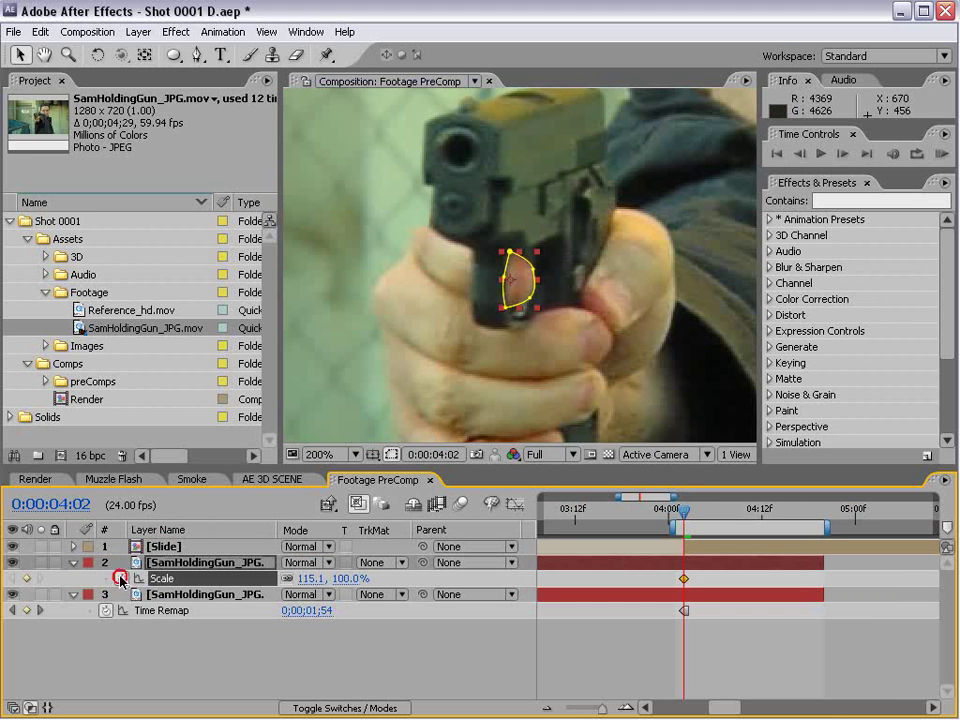
left_click(302, 580)
left_click(288, 579)
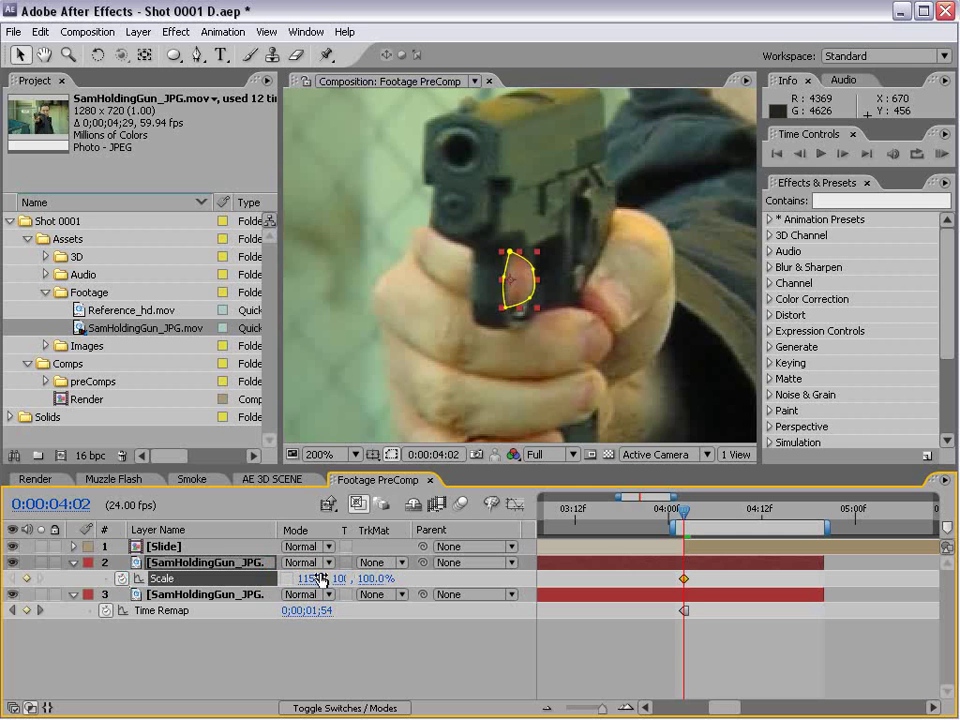
left_click(302, 580)
type("100")
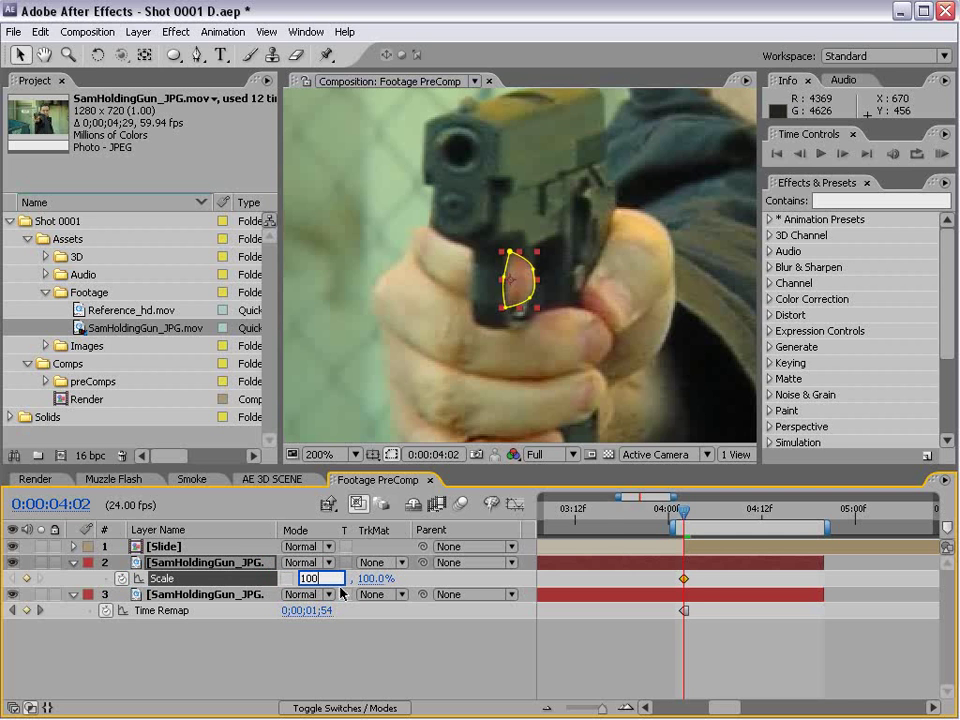
key("Return")
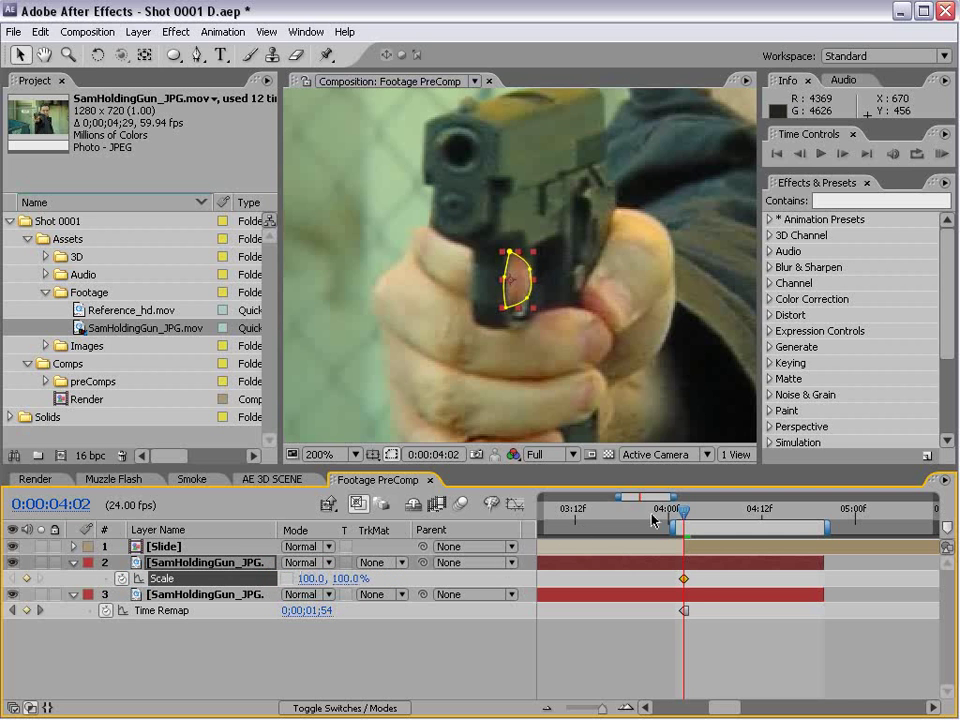
At 0:00:04:05, keyframe the masked finger layer's horizontal Scale, trying 110% and then setting 120%.
left_click_drag(680, 514, 707, 515)
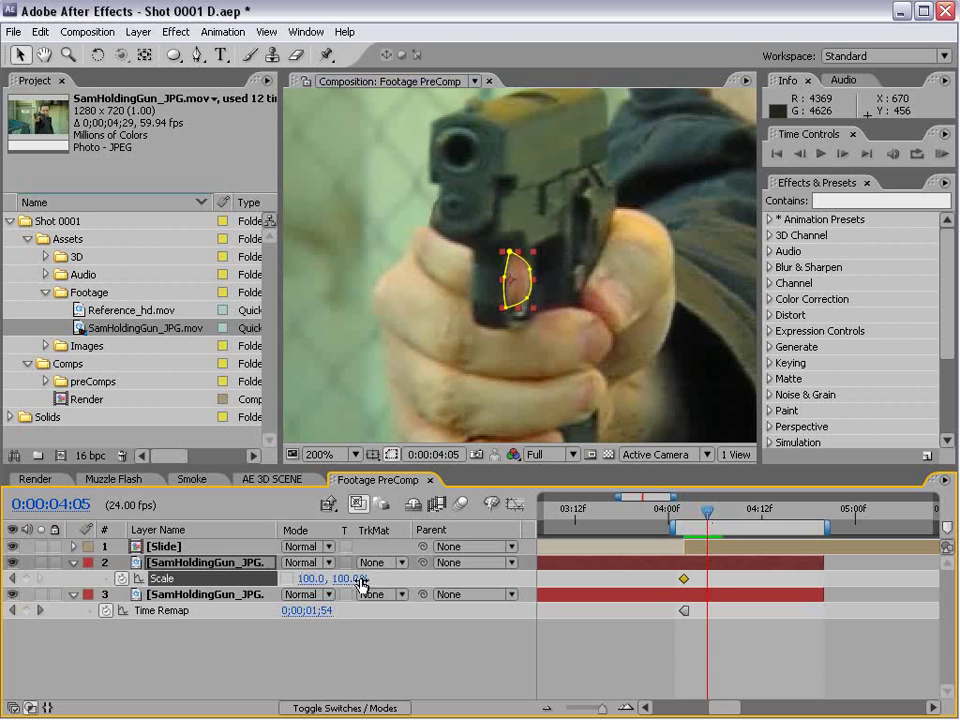
left_click(315, 578)
type("110")
key("Return")
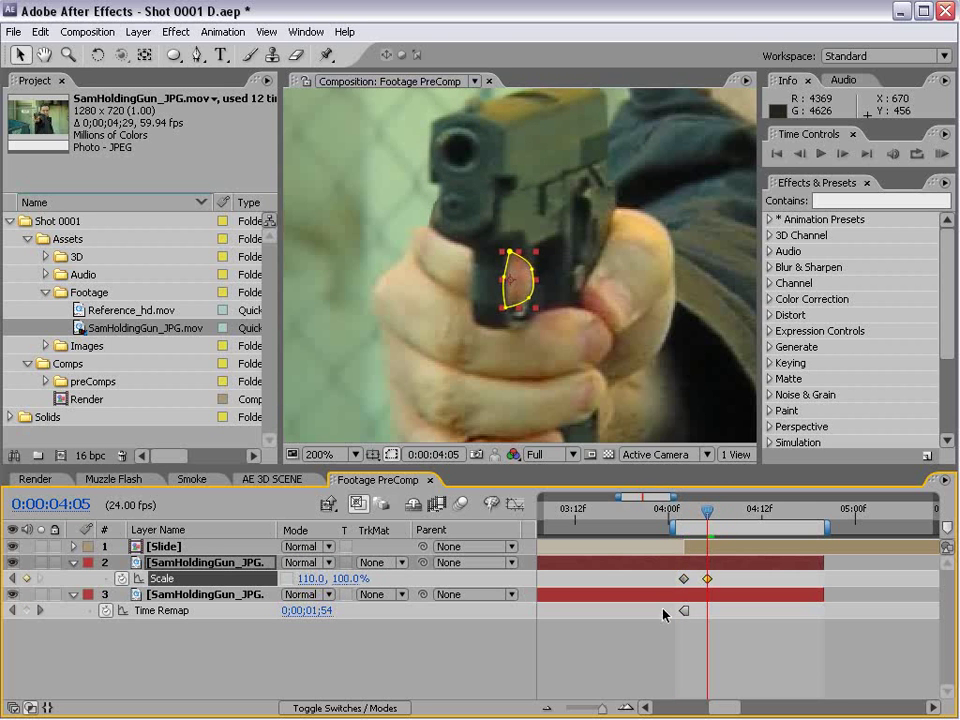
left_click_drag(299, 578, 311, 578)
left_click(311, 578)
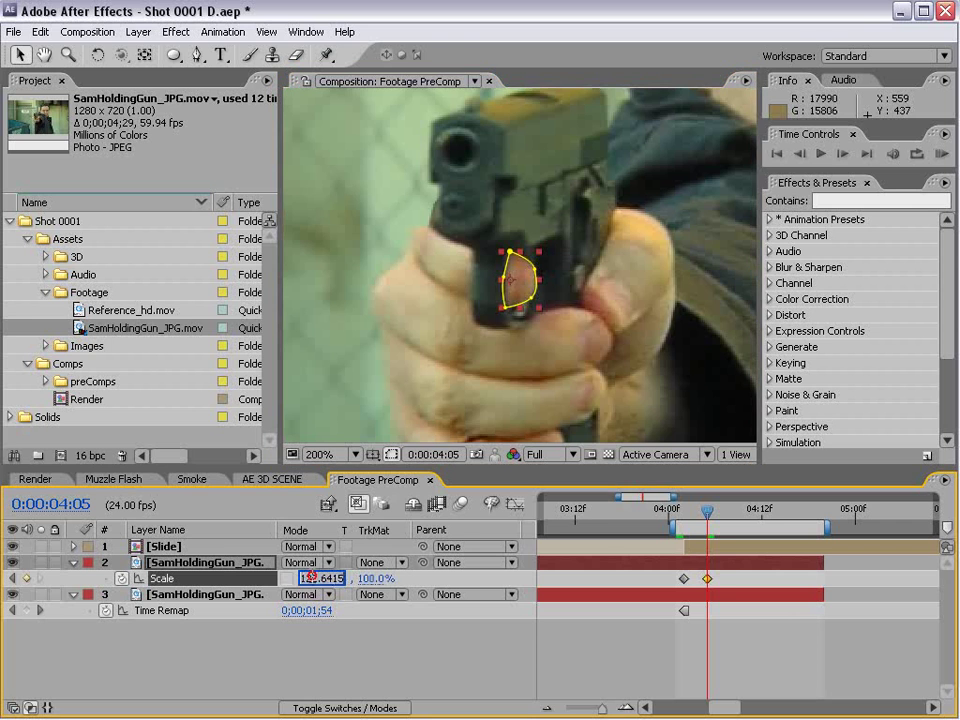
type("120")
key("Return")
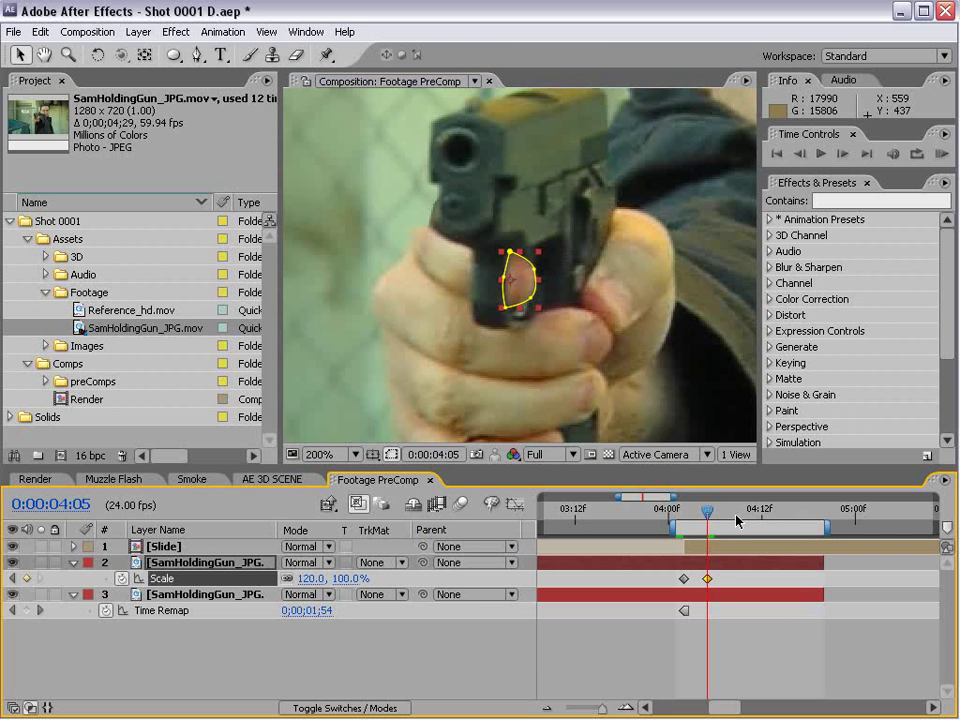
Resize the masked finger patch in the composition view to Scale 110.6, 88.6% at the 0:00:04:05 keyframe.
key("period")
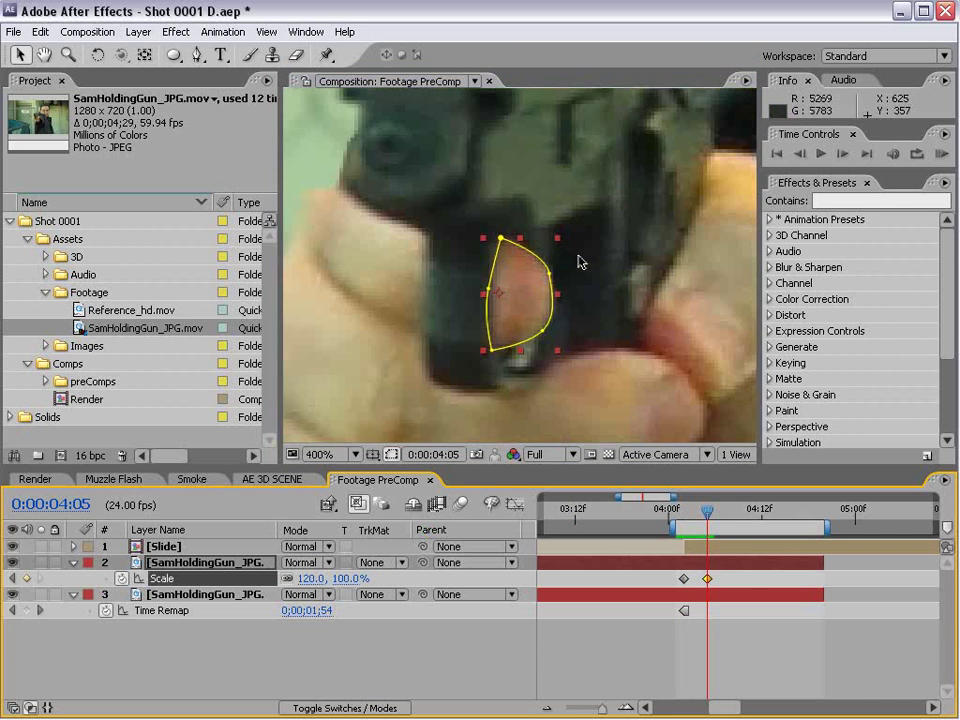
left_click_drag(554, 253, 527, 319)
key("period")
left_click_drag(552, 363, 581, 191)
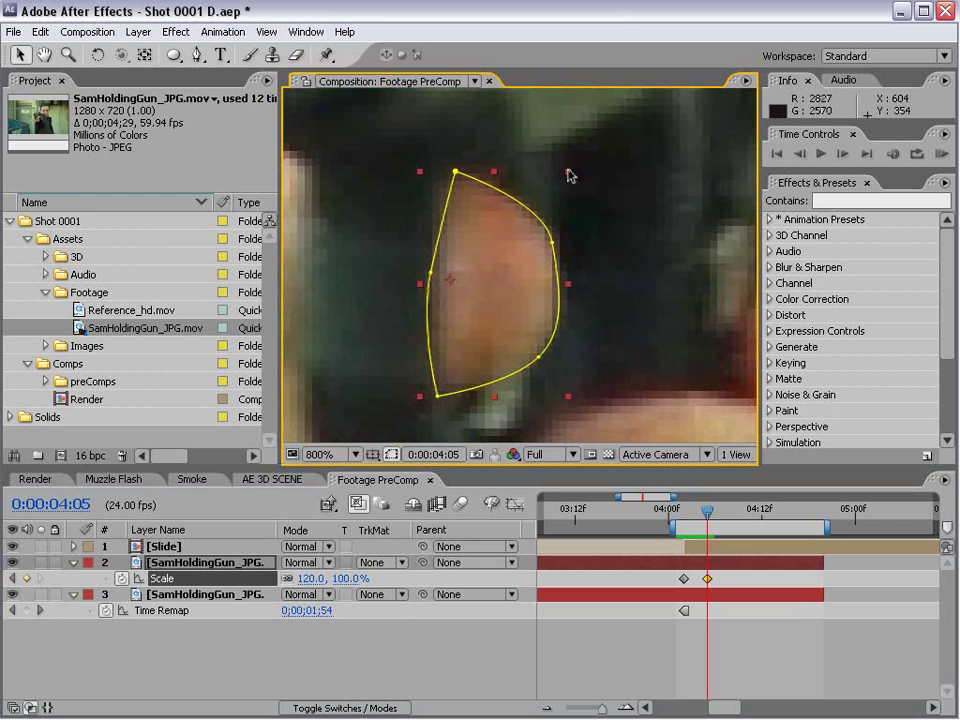
left_click(568, 176)
left_click(692, 503)
left_click(704, 573)
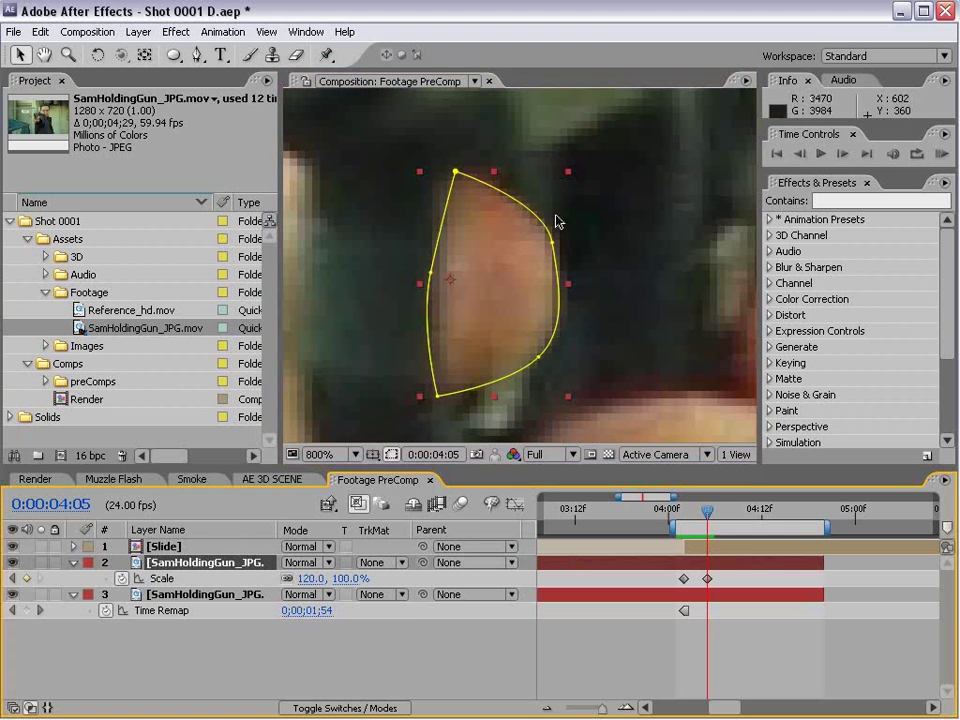
left_click_drag(568, 173, 559, 184)
key("ctrl+z")
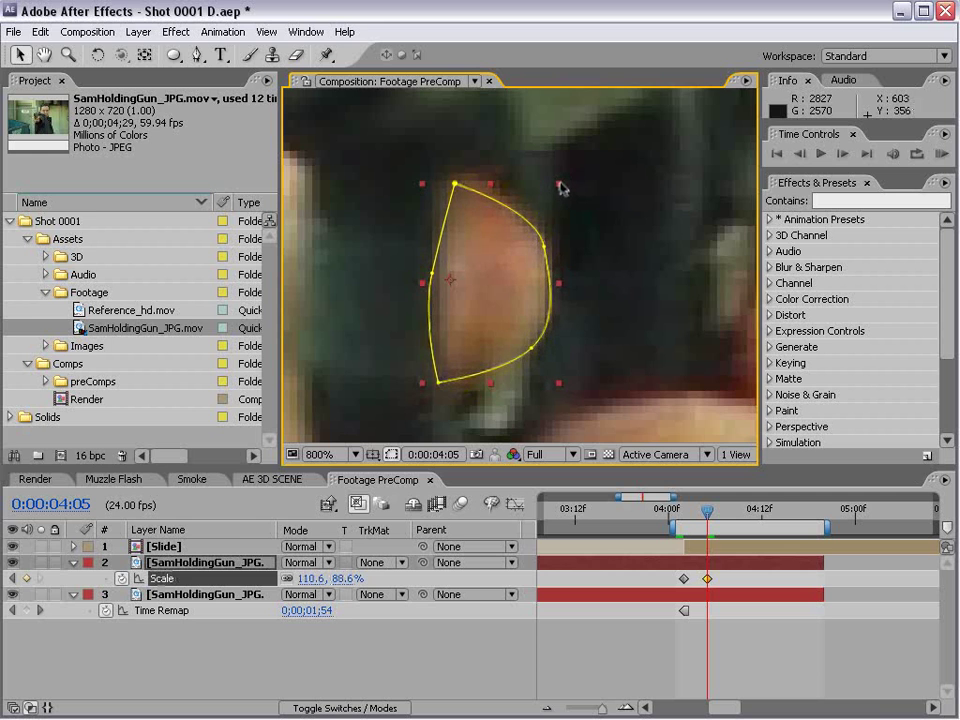
Trim the masked finger layer so that it starts at 0:00:04:02.
left_click(657, 662)
scroll(551, 325, "down", 2)
key("space")
left_click_drag(576, 328, 561, 320)
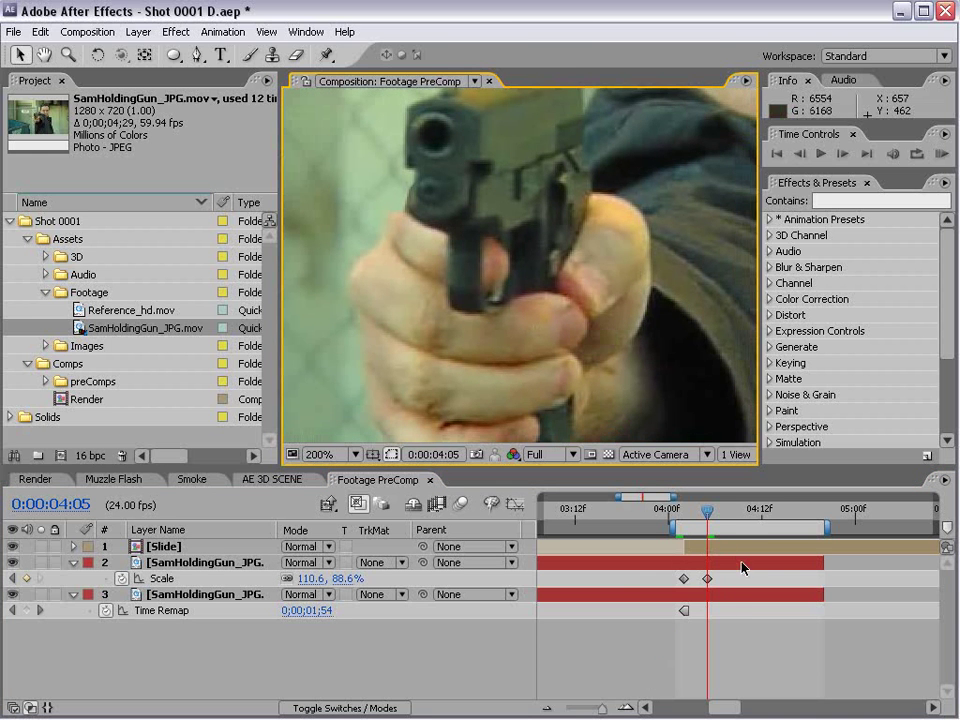
left_click_drag(708, 515, 686, 523)
left_click(686, 567)
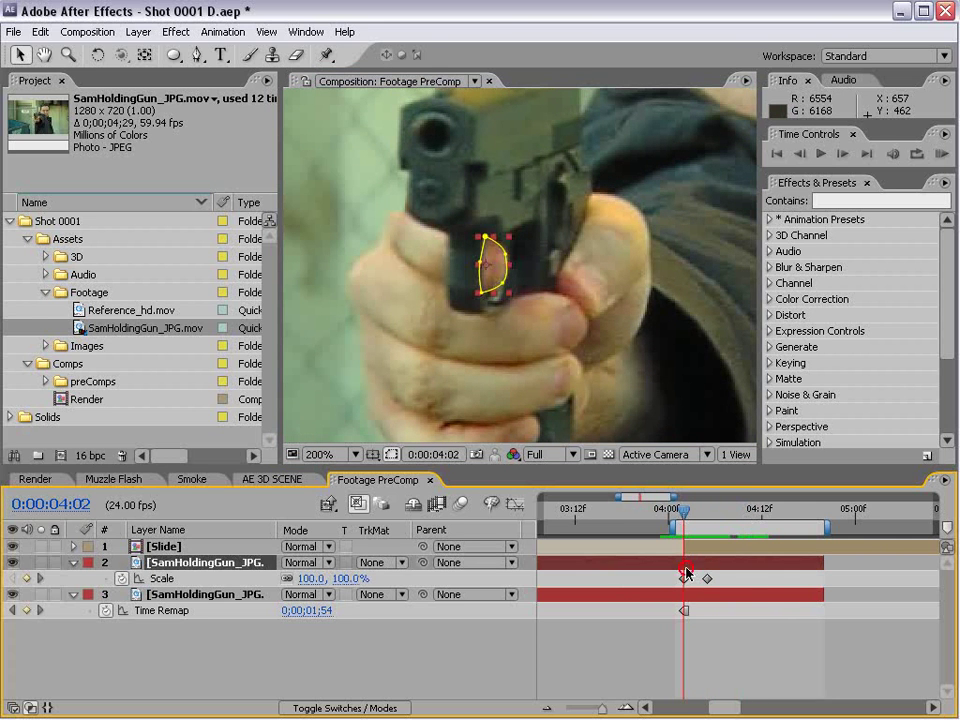
key("alt+[")
left_click(699, 542)
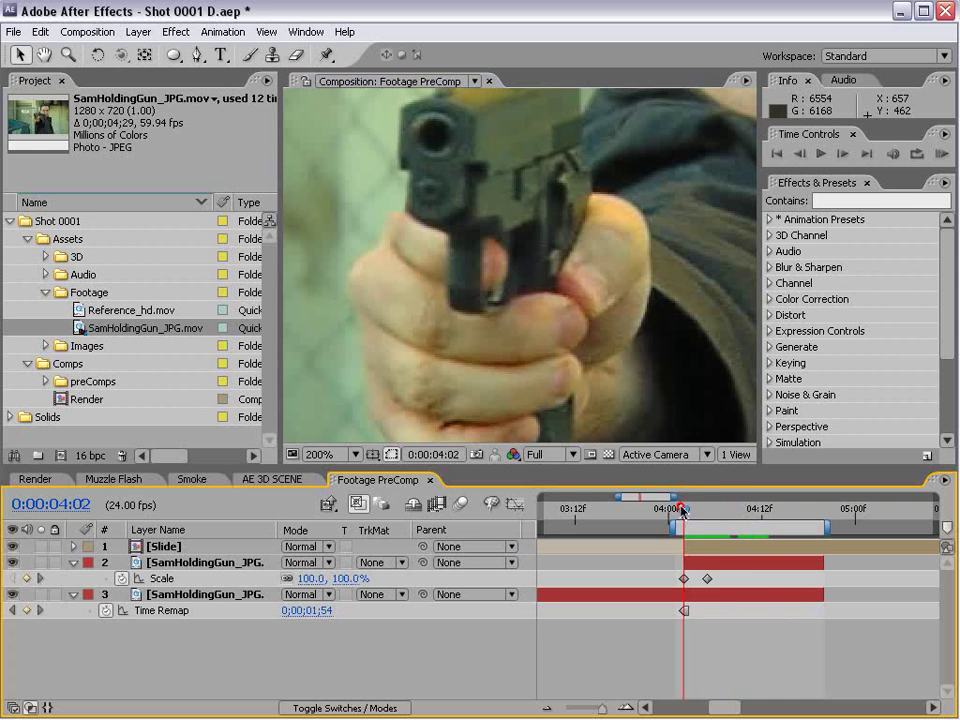
Scrub between 0:00:04:01 and 0:00:04:07 and examine the trigger finger's movement against the slide's recoil.
left_click_drag(681, 510, 706, 510)
left_click_drag(705, 508, 723, 506)
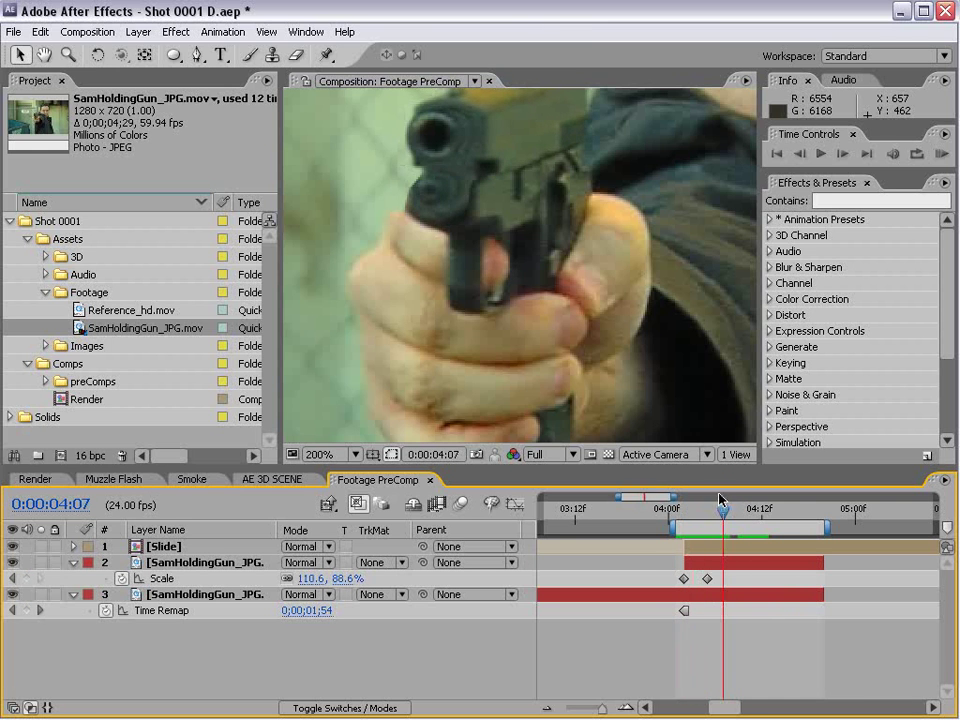
key("h")
scroll(540, 229, "down", 2)
scroll(568, 316, "up", 1)
left_click_drag(507, 273, 513, 298)
key("v")
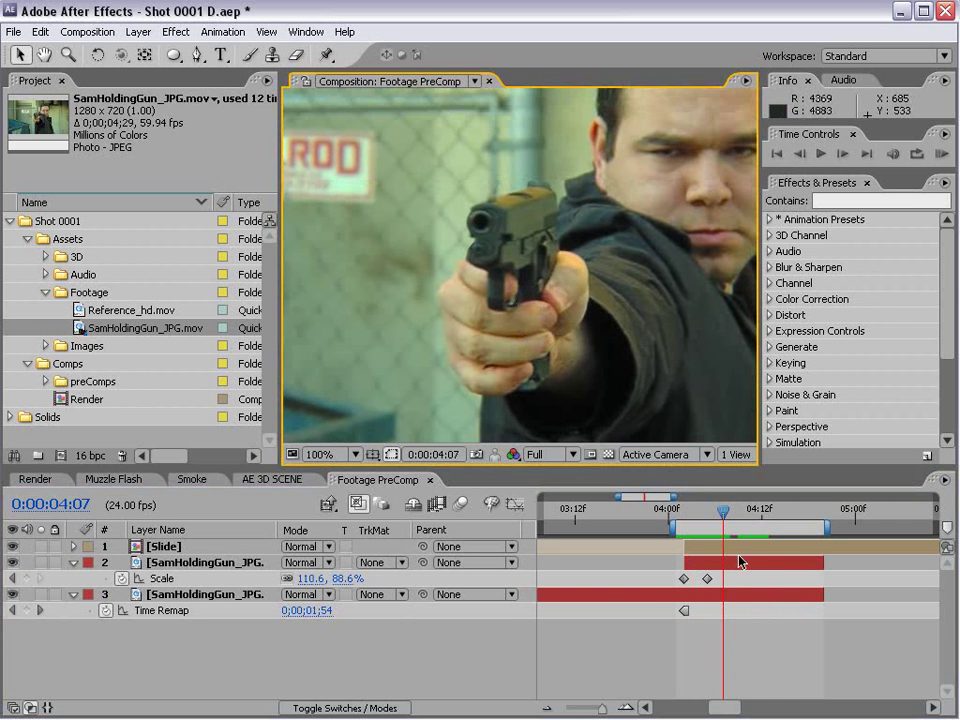
left_click_drag(722, 512, 673, 522)
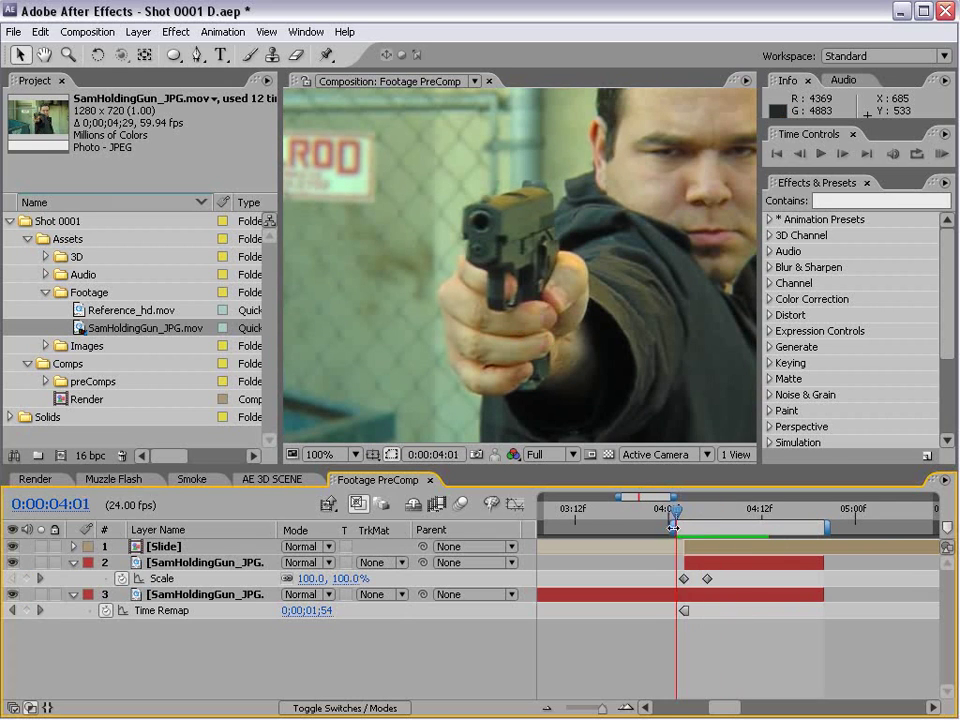
Shift the masked finger layer earlier in the timeline so that it starts at 0:00:03:23.
key("equal")
left_click_drag(718, 606, 729, 568)
left_click_drag(733, 512, 706, 511)
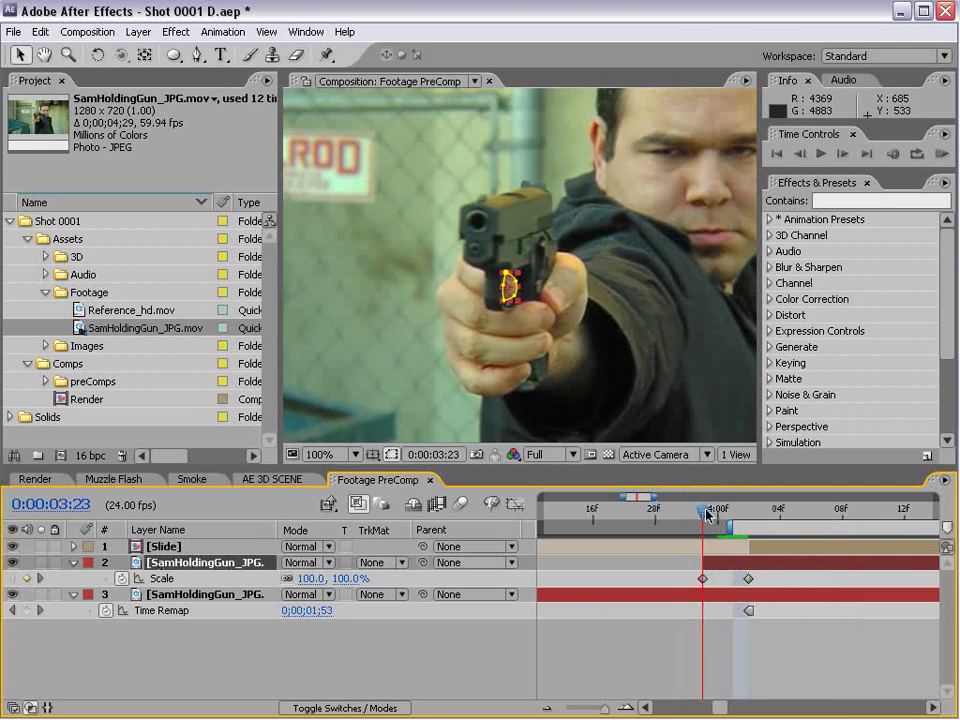
Add Position keyframes to the masked finger layer at 0:00:03:23 and 0:00:04:02.
key("period")
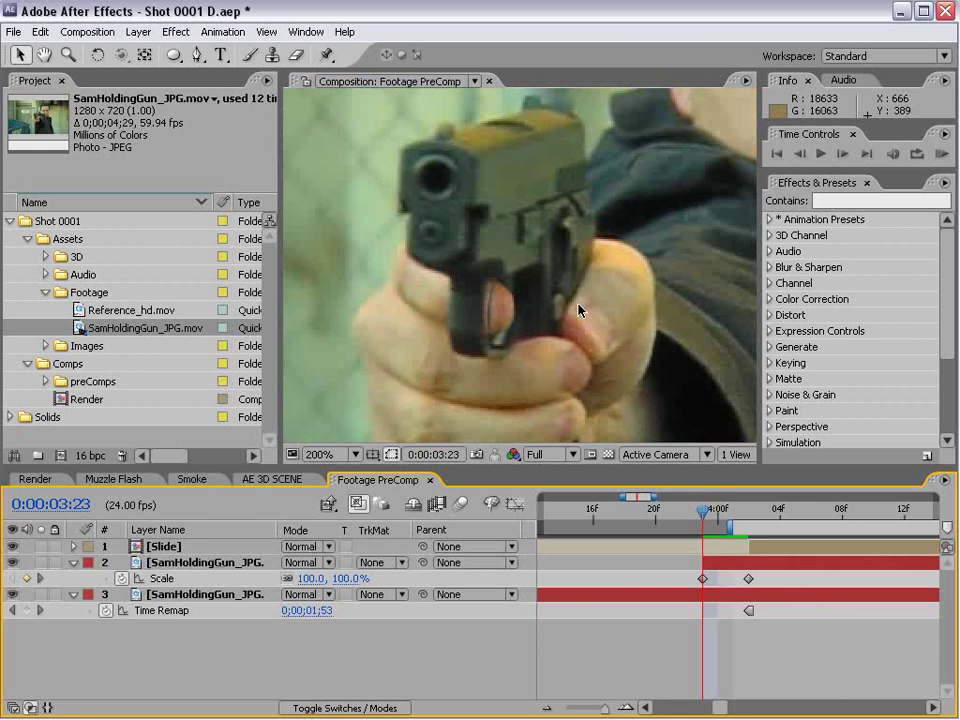
left_click(721, 566)
key("p")
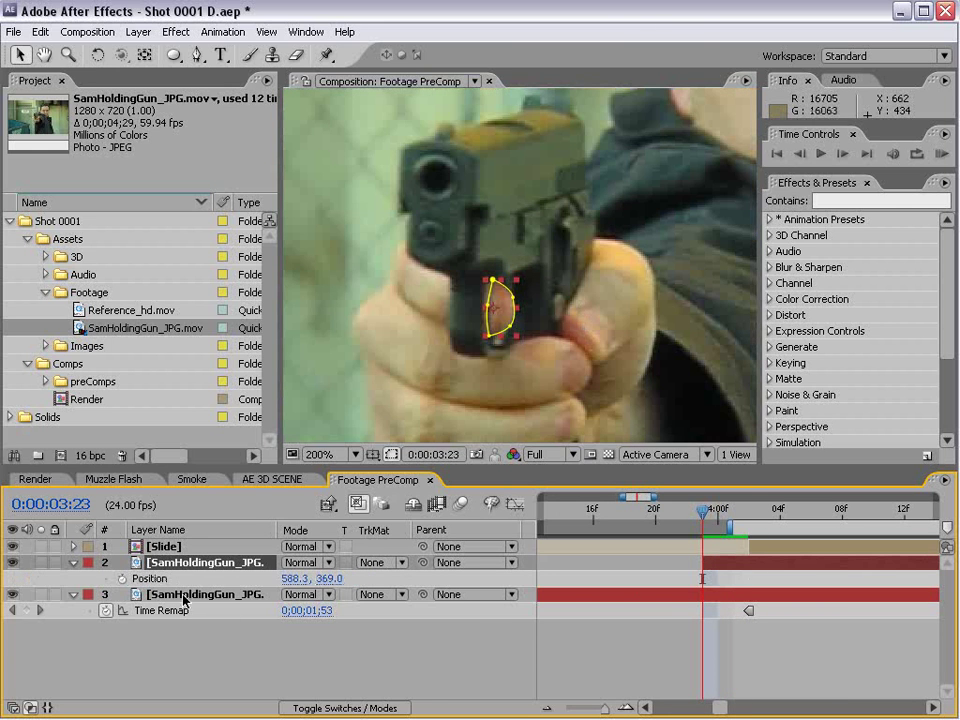
left_click(121, 580)
key("period")
key("Page_Down")
key("Page_Down")
key("Page_Down")
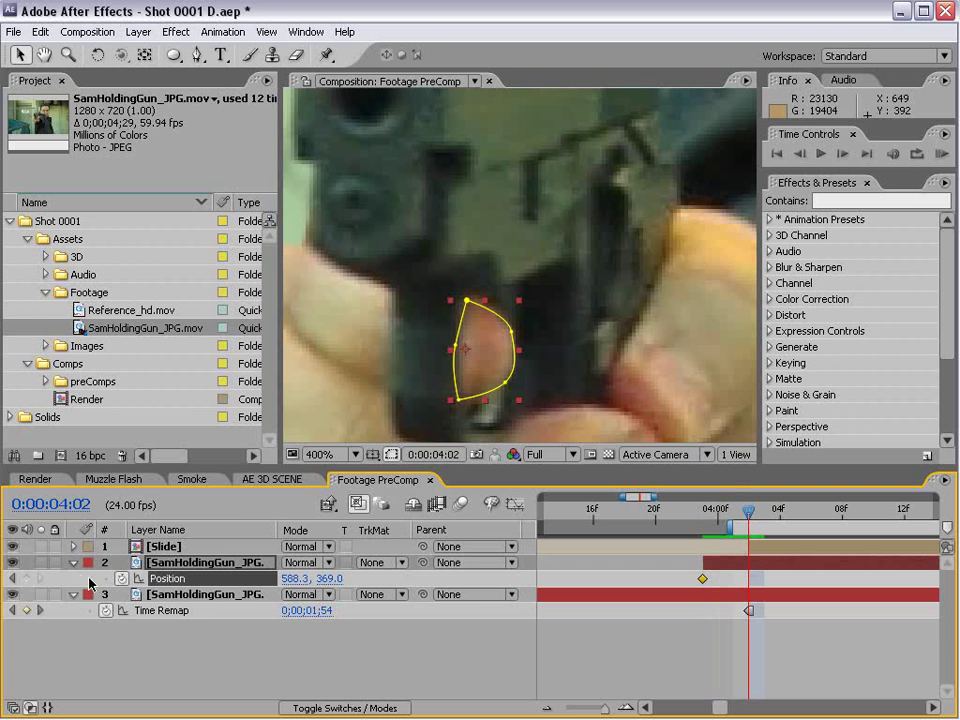
left_click(27, 579)
At the 0:00:03:23 keyframe, move the masked finger slightly to the left, to Position 585.5, 369.3.
key("Page_Up")
key("Page_Up")
key("Page_Up")
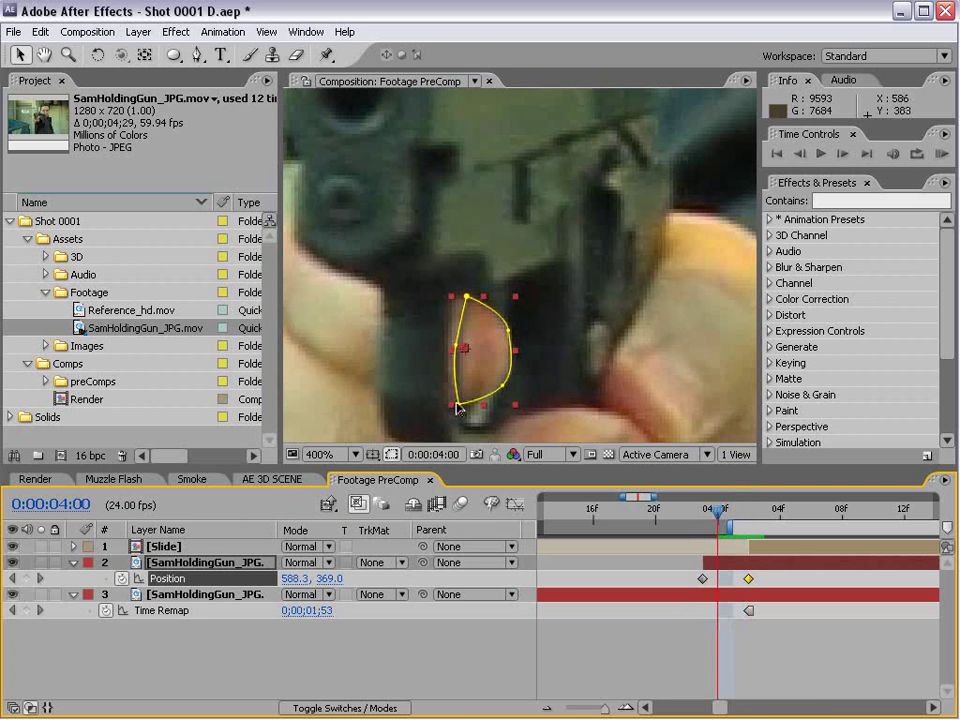
left_click_drag(490, 352, 484, 359)
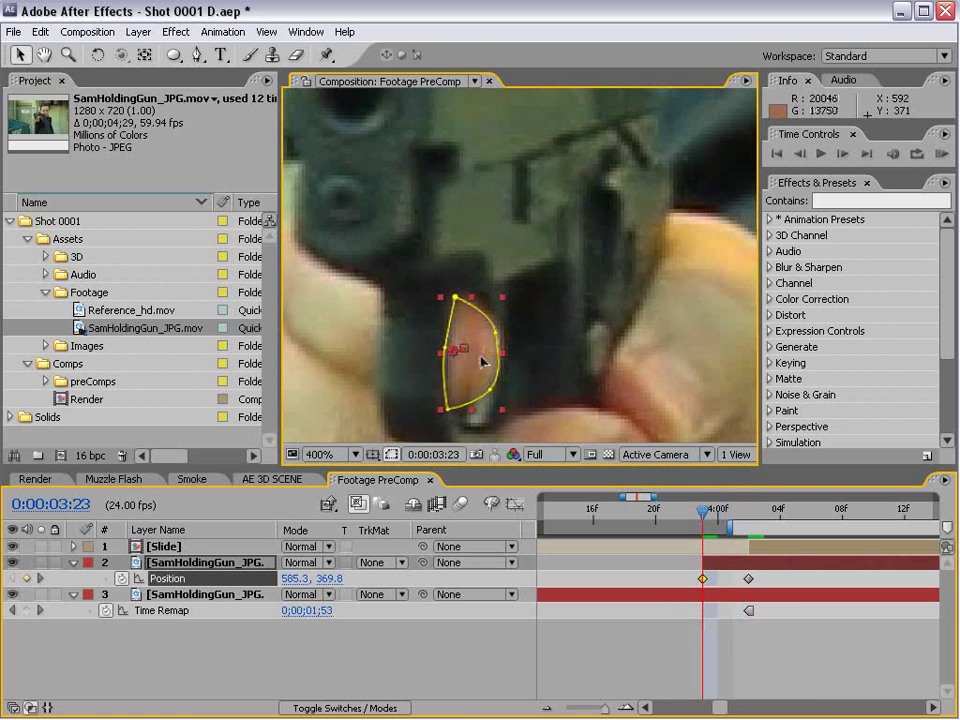
left_click(782, 692)
key("Page_Down")
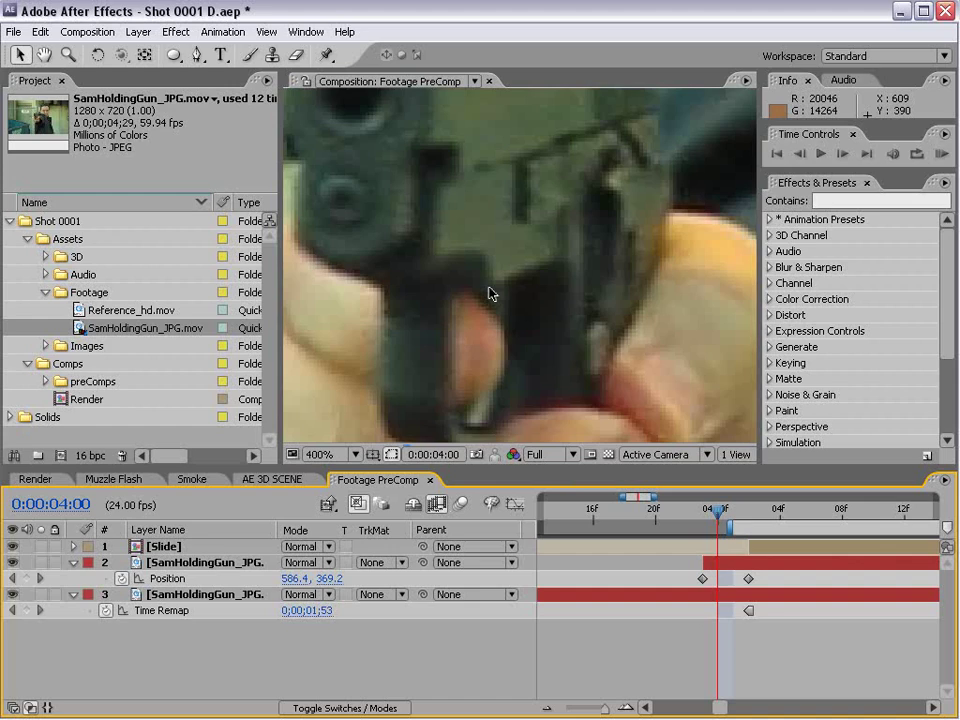
Start the work area at 0:00:03:23 and RAM-preview the finger and slide movement.
left_click(698, 514)
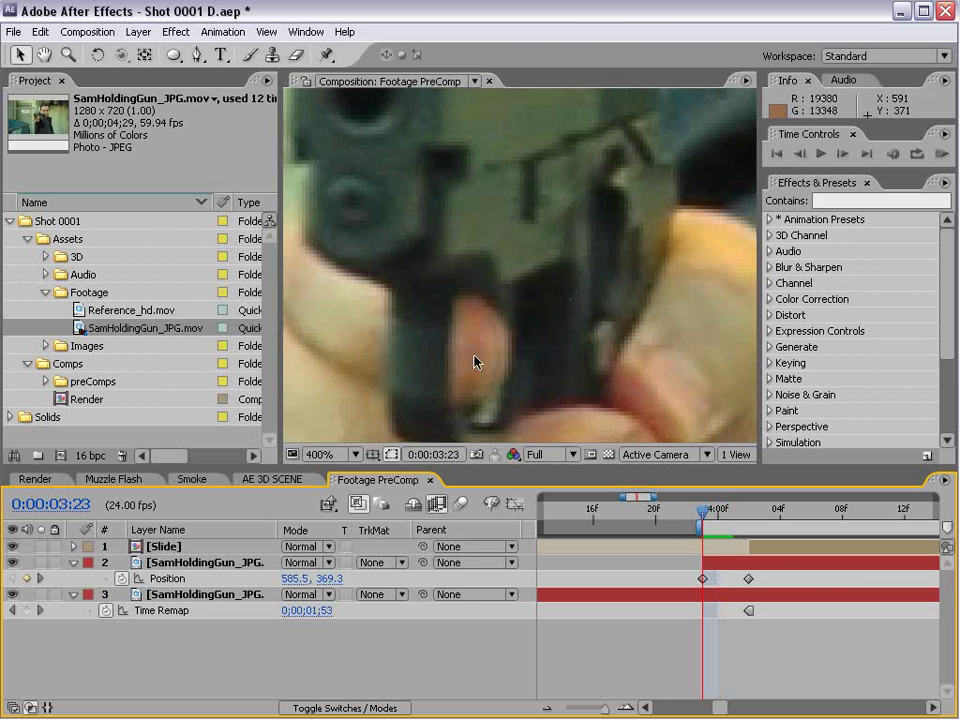
scroll(476, 358, "down", 1)
key("KP_0")
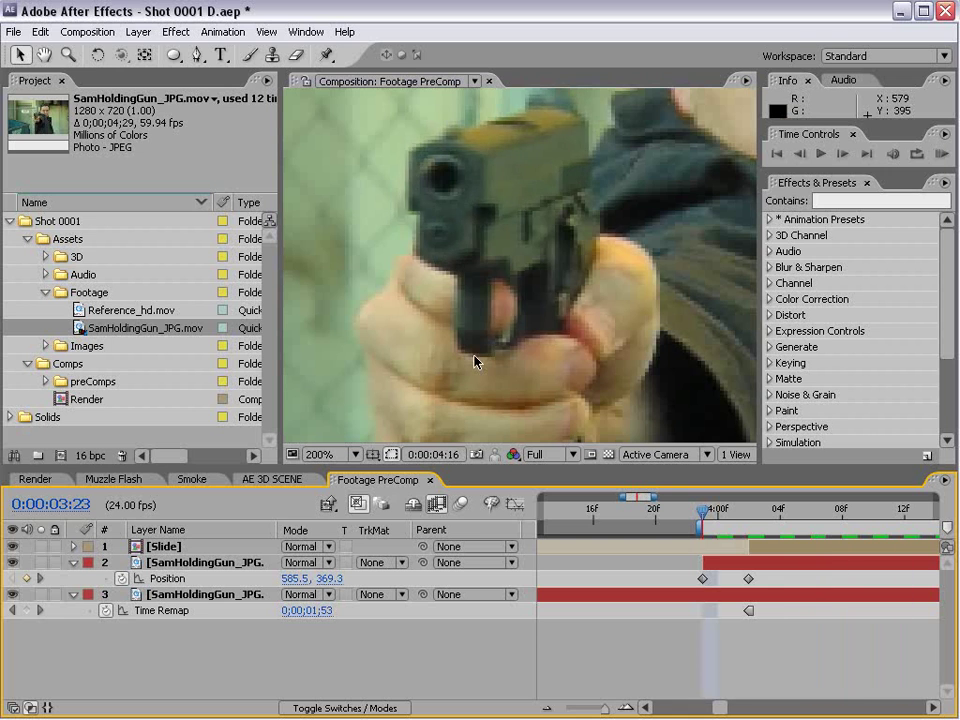
Go to 0:00:04:02 and set the finger mask's feather to 1.5, 1.5 pixels.
left_click_drag(703, 512, 749, 530)
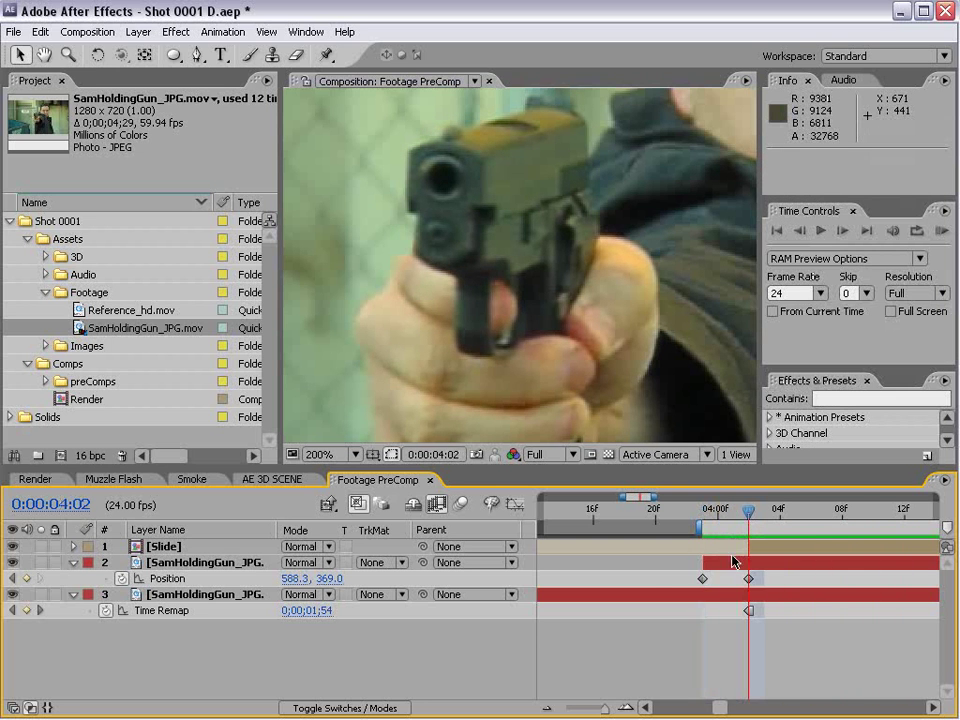
left_click(248, 563)
key("f")
left_click(323, 594)
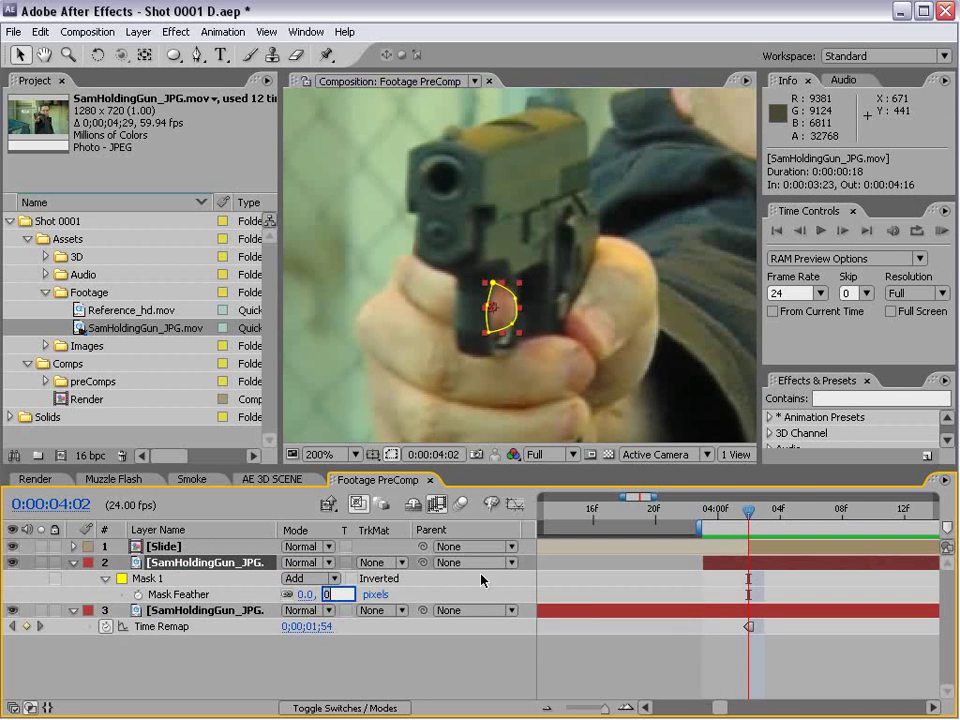
left_click(591, 610)
Shift the work area to run from 0:00:03:21 to 0:00:04:17 and scrub around 0:00:04:01.
mouse_move(748, 514)
left_mouse_down()
mouse_move(720, 522)
mouse_move(714, 540)
mouse_move(763, 521)
mouse_move(719, 518)
mouse_move(788, 529)
mouse_move(733, 534)
mouse_move(752, 530)
left_mouse_up()
key("minus")
left_click_drag(815, 615, 740, 640)
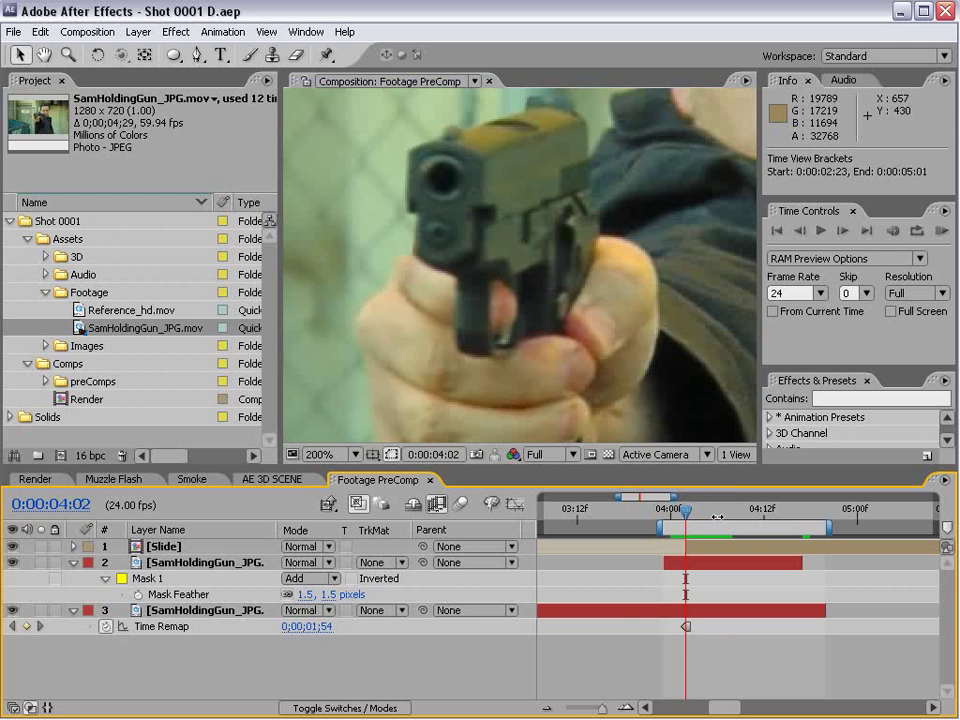
left_click_drag(717, 524, 684, 541)
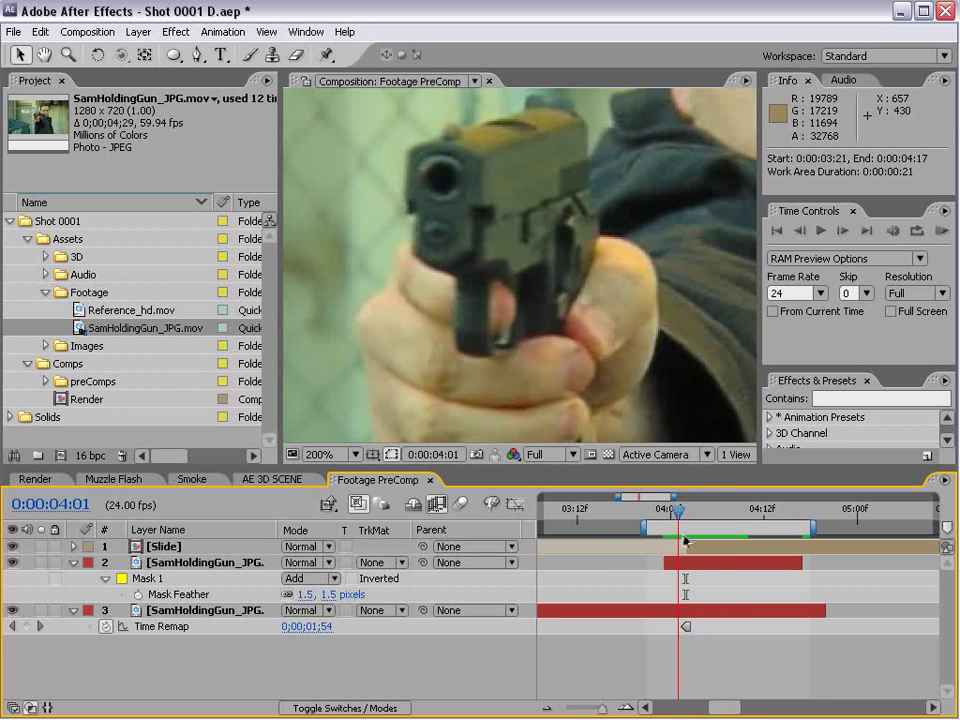
Check the gun in the Slide precomp at 0:00:04:03, close it and scrub Footage PreComp to 0:00:04:05.
double_click(175, 546)
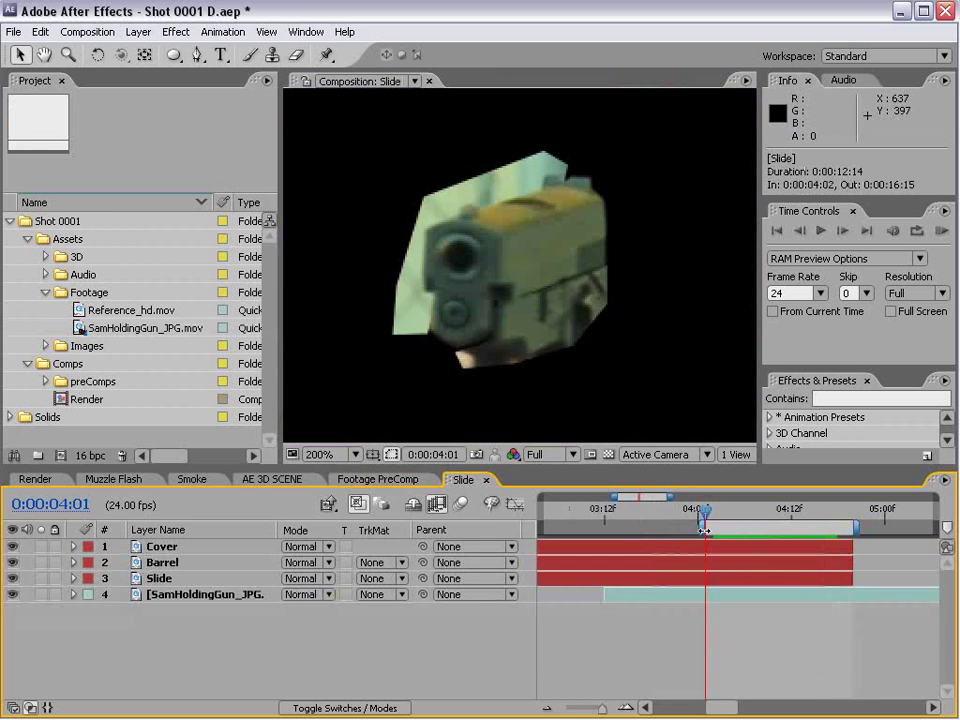
left_click(727, 512)
left_click_drag(727, 512, 721, 540)
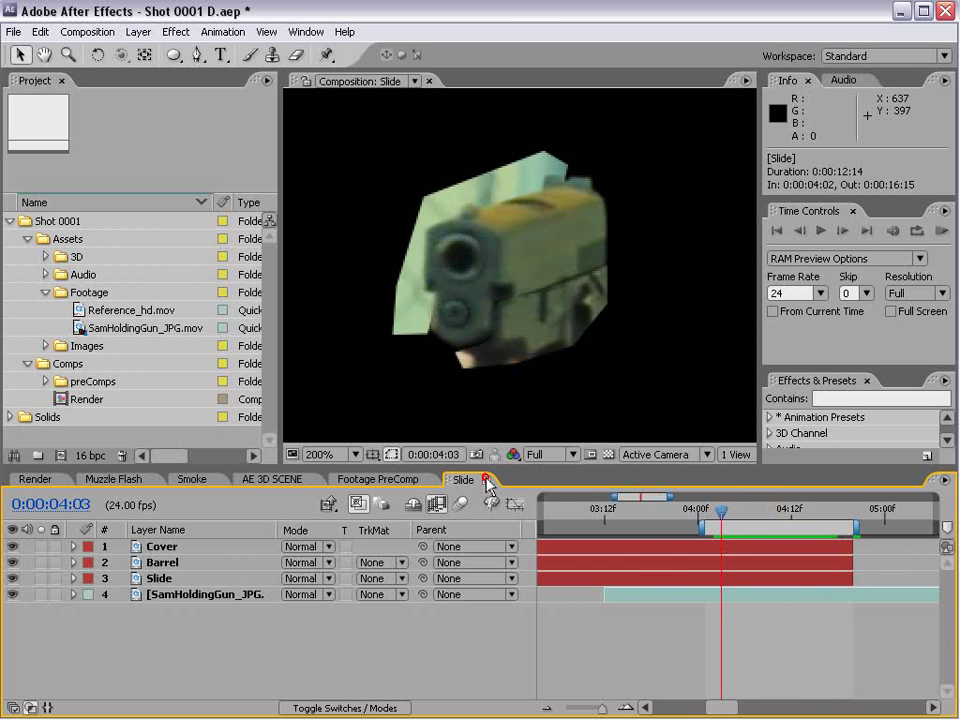
left_click(486, 480)
mouse_move(692, 512)
left_mouse_down()
mouse_move(717, 522)
mouse_move(690, 522)
mouse_move(709, 521)
left_mouse_up()
In the Slide precomp, move the Slide layer's mask vertex at the lower-left edge of the muzzle slightly inward, and close the precomp.
double_click(724, 548)
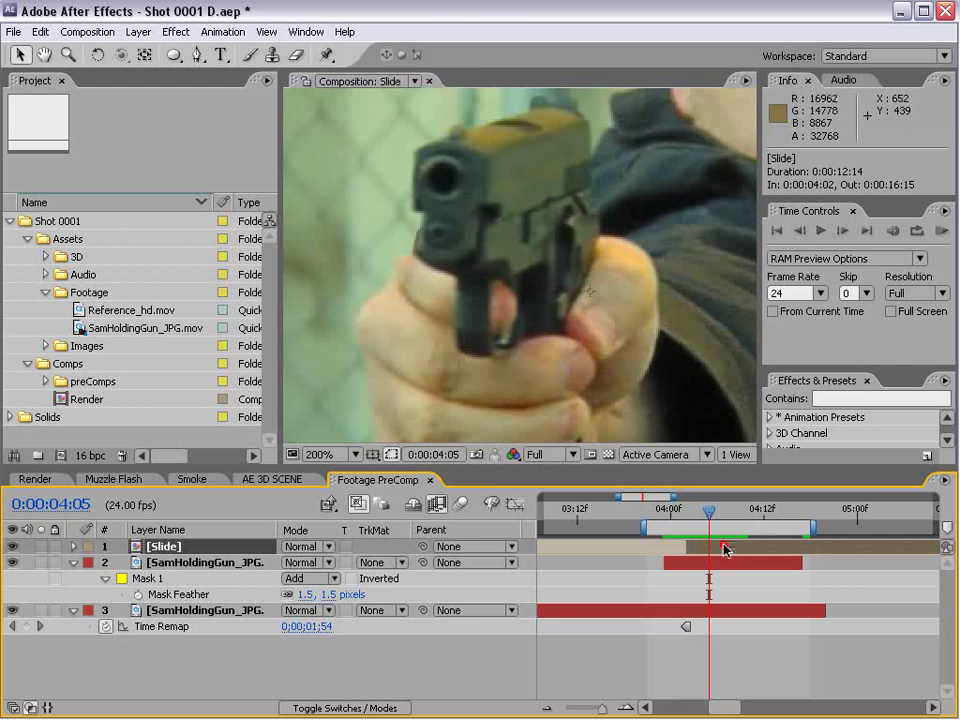
left_click(176, 578)
scroll(491, 296, "up", 1)
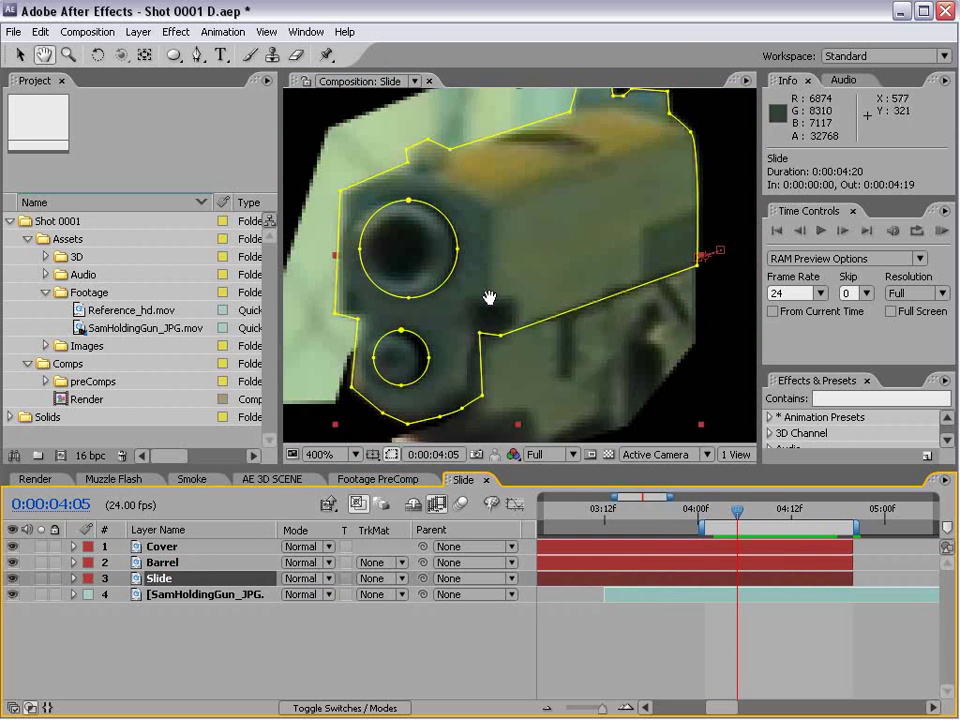
left_click_drag(390, 390, 467, 303)
left_click(431, 302)
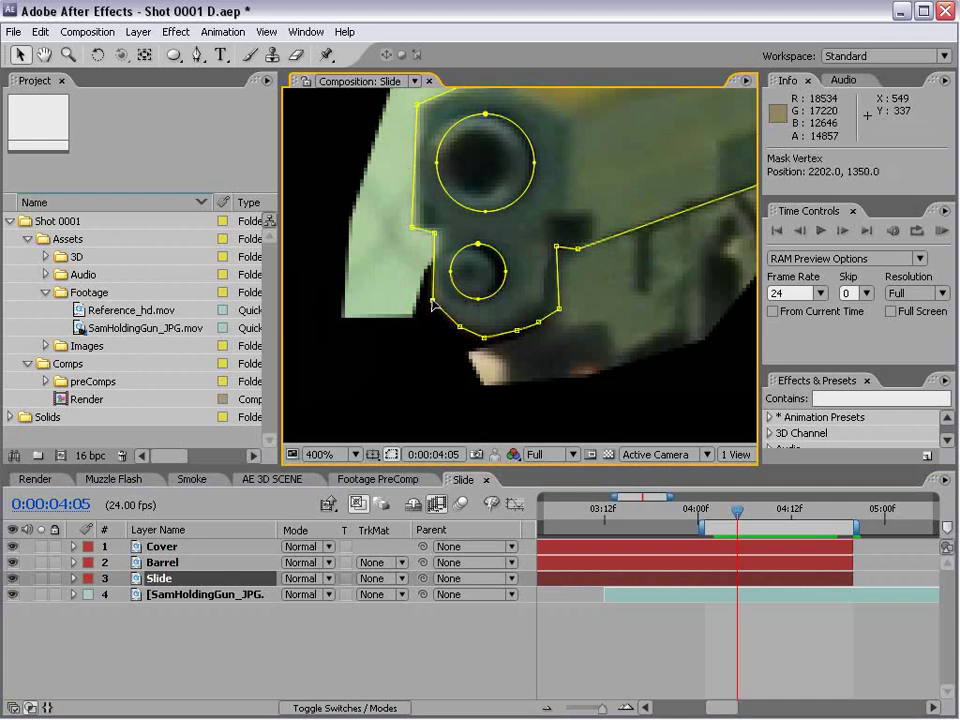
left_click(566, 517)
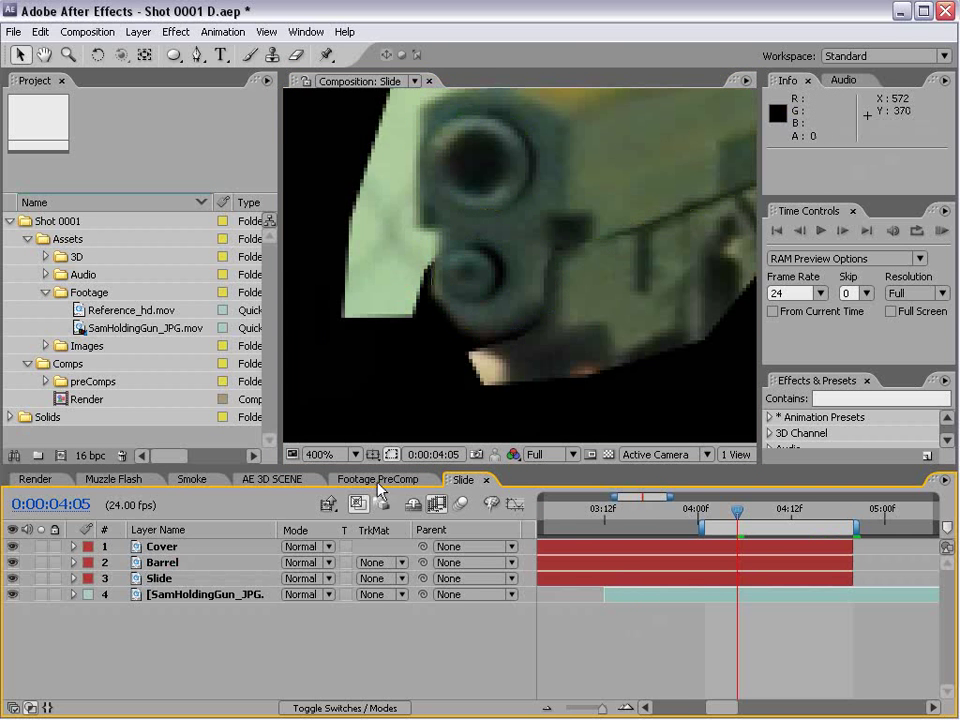
left_click(487, 481)
Scrub Footage PreComp back to 0:00:04:00 to examine how the gun switches to the Slide layer.
scroll(553, 343, "down", 1)
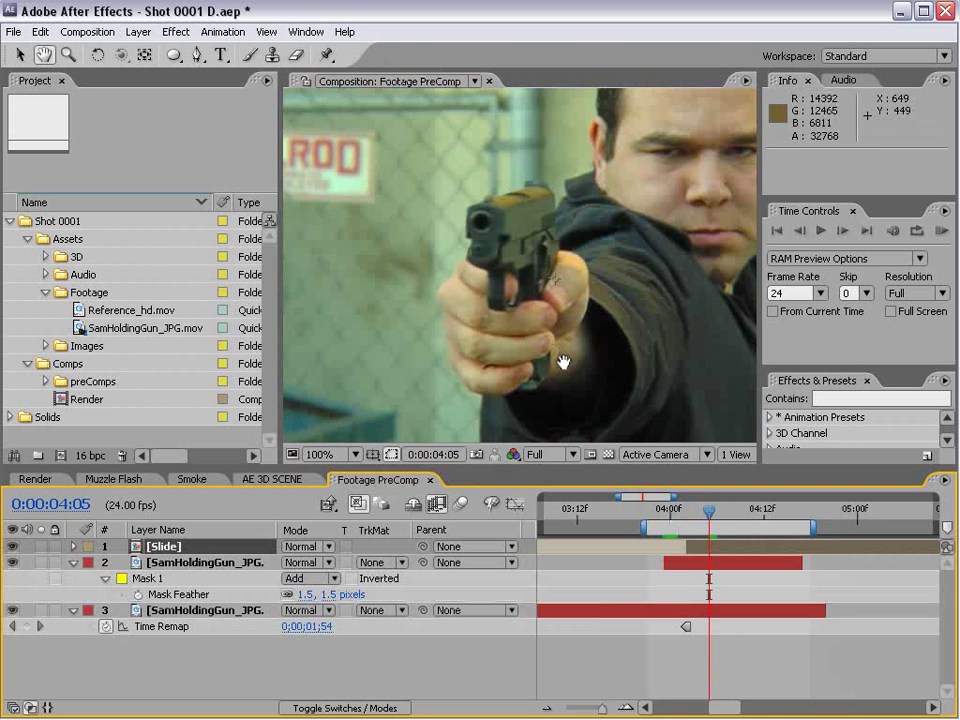
scroll(564, 360, "up", 1)
scroll(564, 362, "down", 1)
left_click_drag(635, 430, 620, 424)
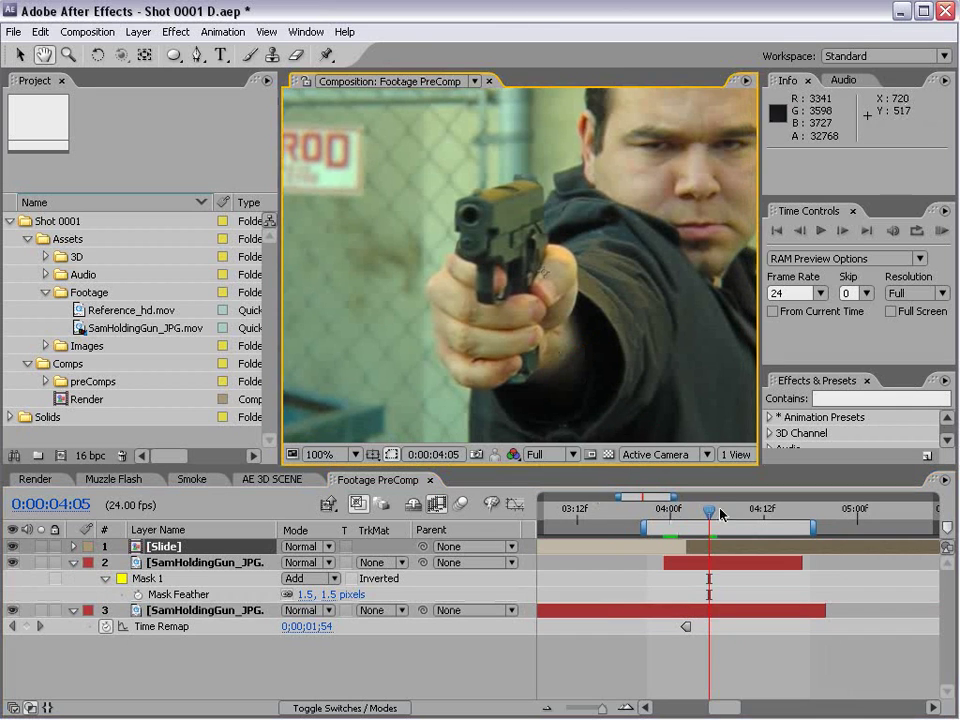
key("v")
left_click(686, 510)
left_click_drag(687, 511, 671, 558)
key("equal")
key("space")
left_click_drag(718, 585, 699, 587)
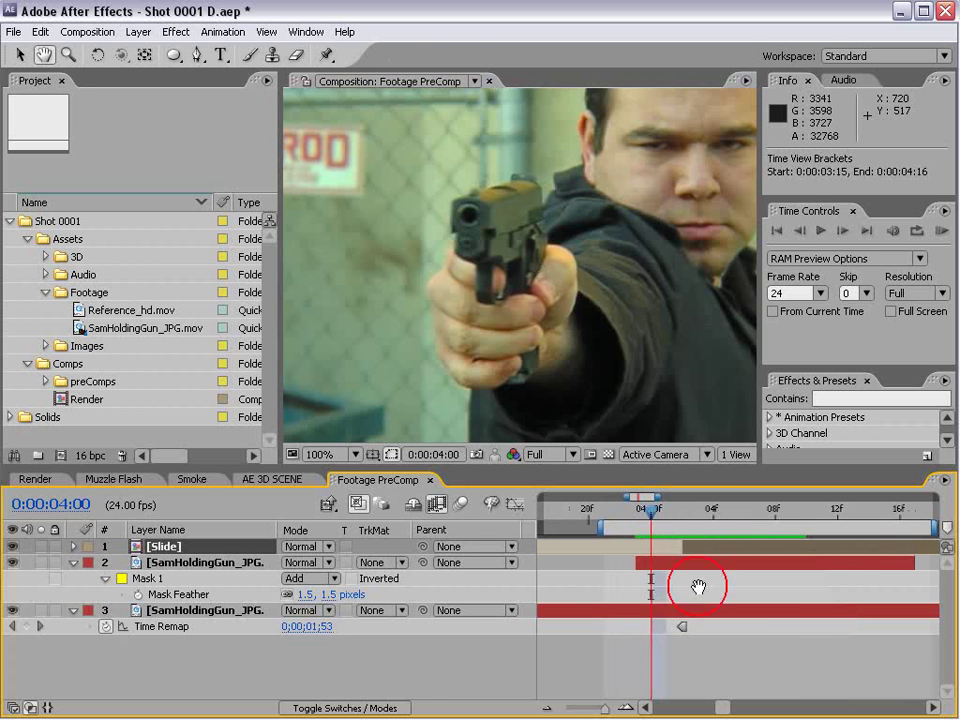
Set Position and Opacity keyframes on the Slide layer at 0:00:04:02.
left_click(683, 511)
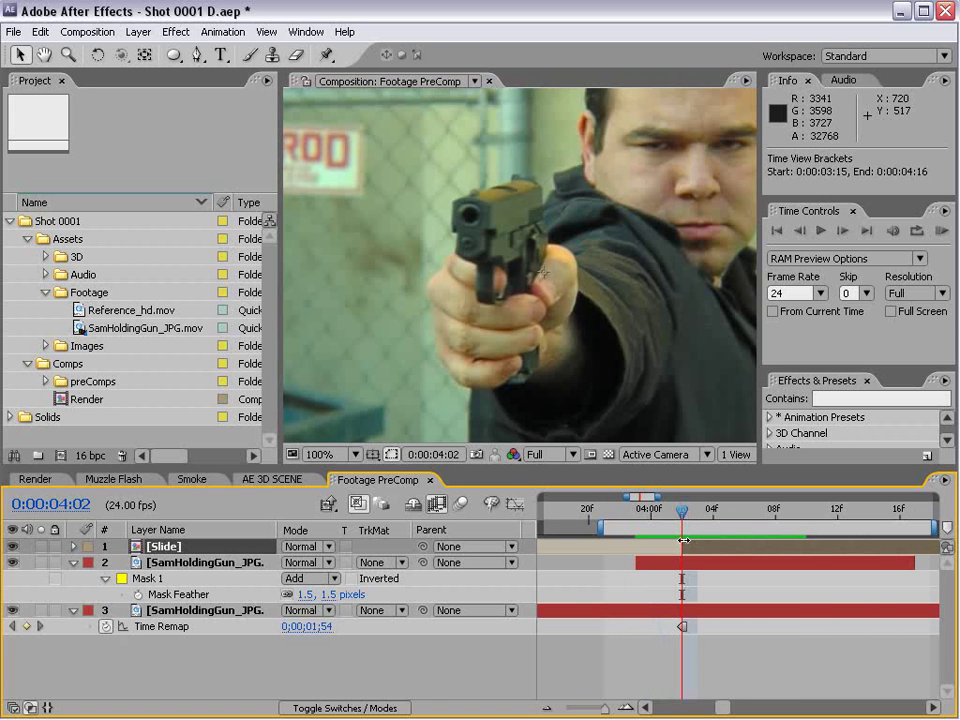
key("p")
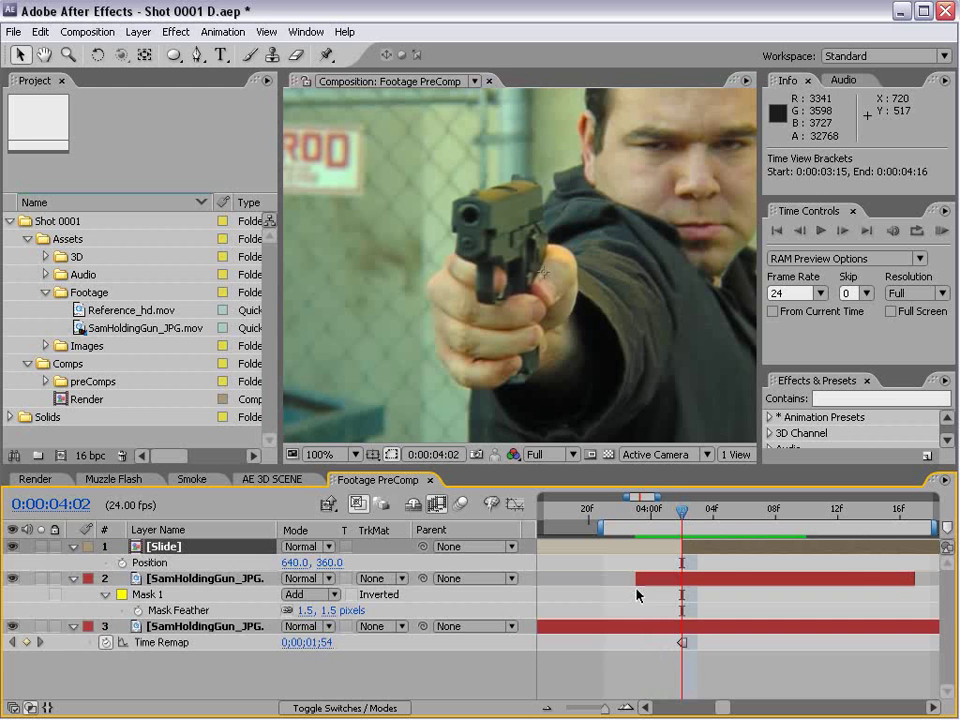
key("shift+t")
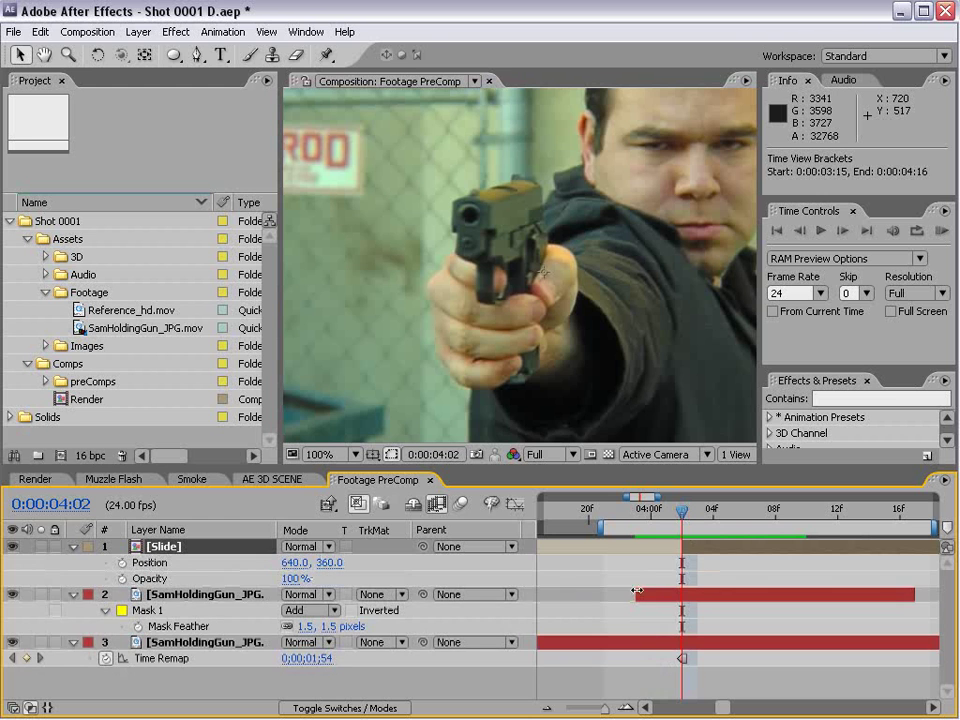
left_click(121, 563)
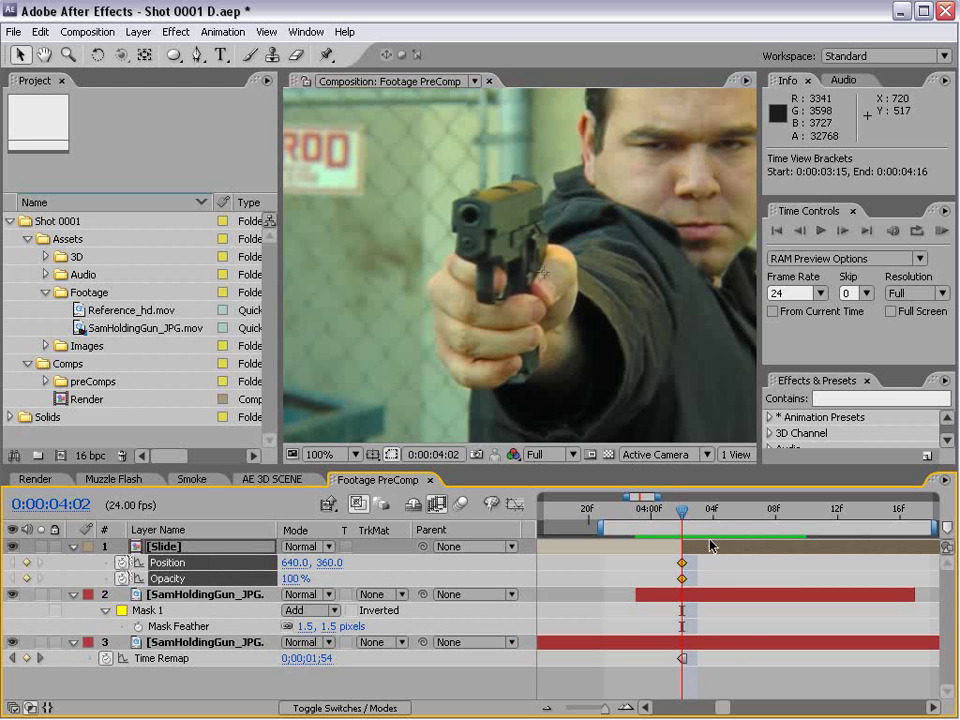
Extend the Slide layer's start back to 0:00:03:23 and toggle its visibility to compare its alignment with the footage.
left_click_drag(684, 514, 640, 548)
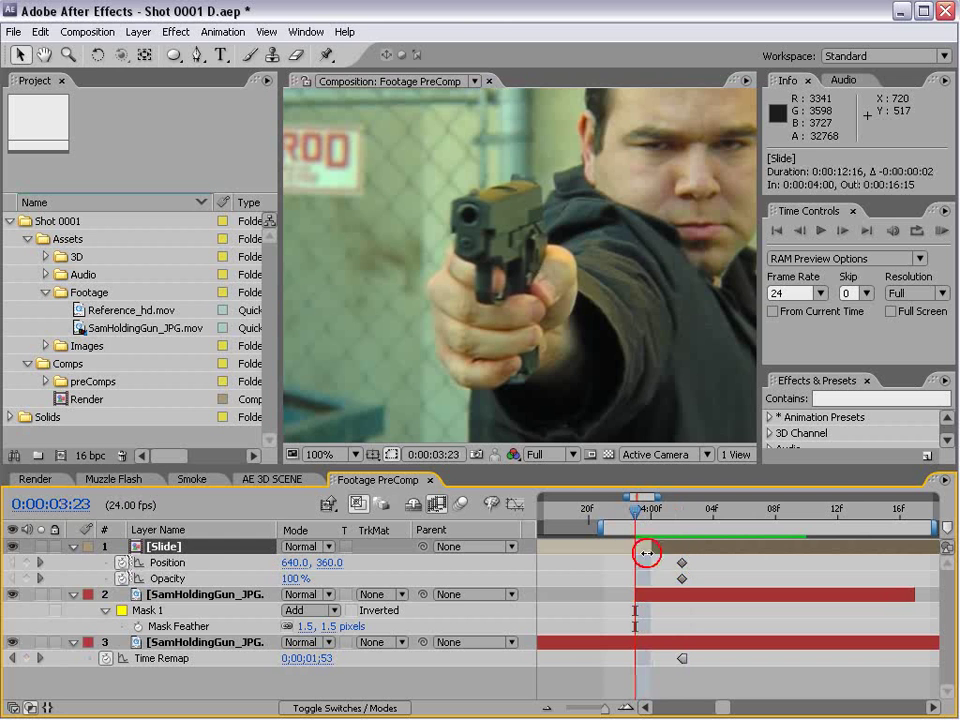
key("period")
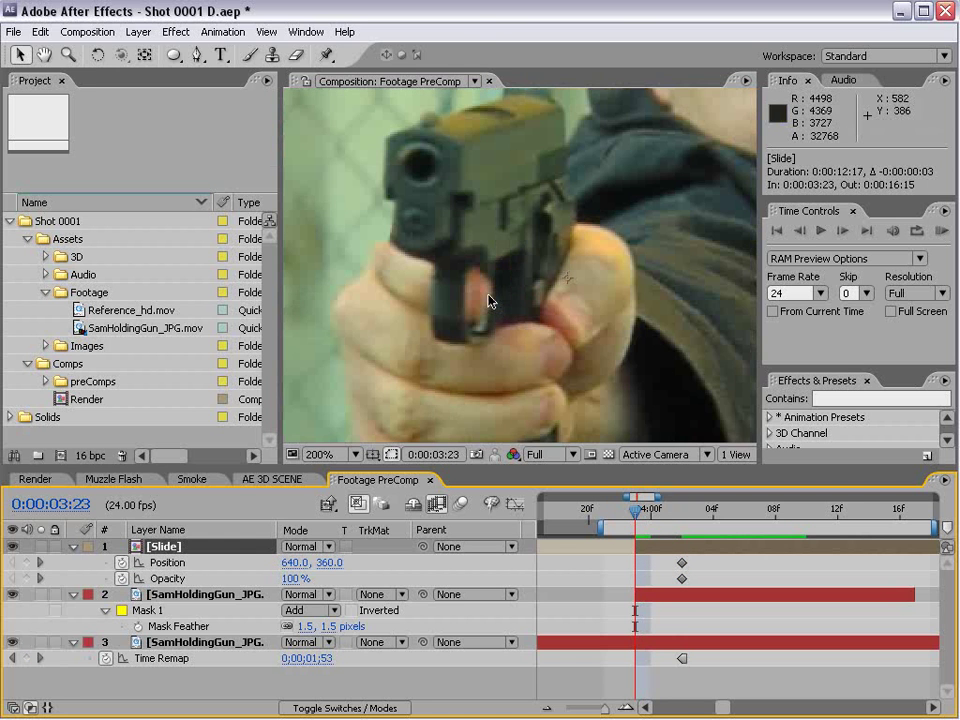
left_click(11, 548)
left_click(11, 548)
left_click(11, 548)
left_click(11, 548)
left_click(11, 548)
left_click(11, 548)
left_click(11, 548)
left_click(11, 548)
At 0:00:03:23, nudge the Slide layer to Position 639.0, 360.0, comparing it hidden and shown against the footage.
key("Left")
key("Left")
key("Left")
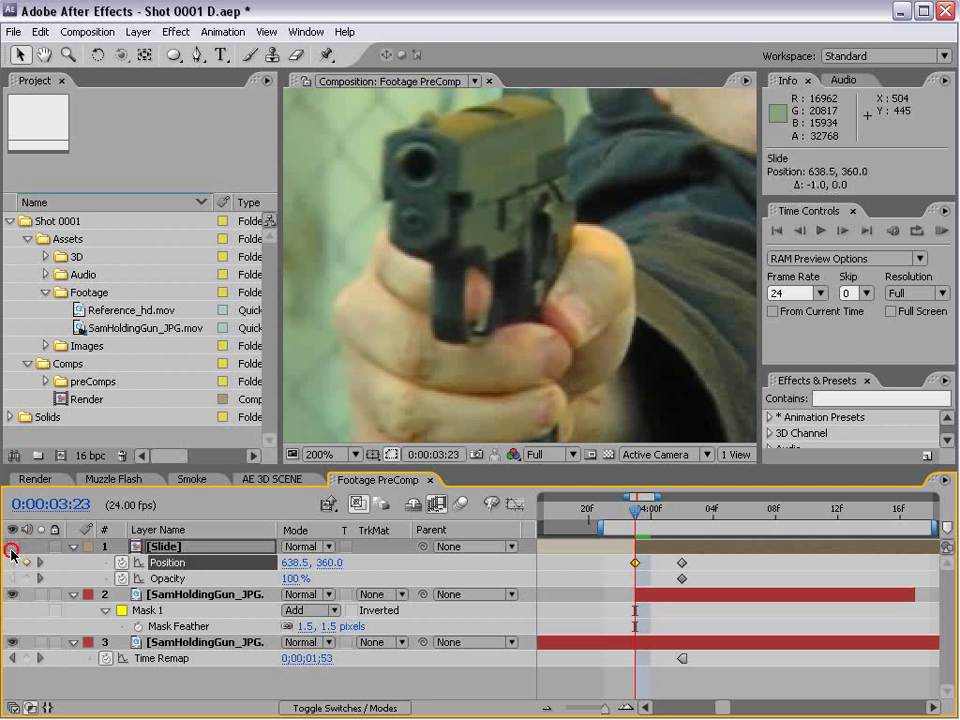
left_click(11, 549)
left_click(11, 549)
left_click(11, 549)
key("Right")
key("Right")
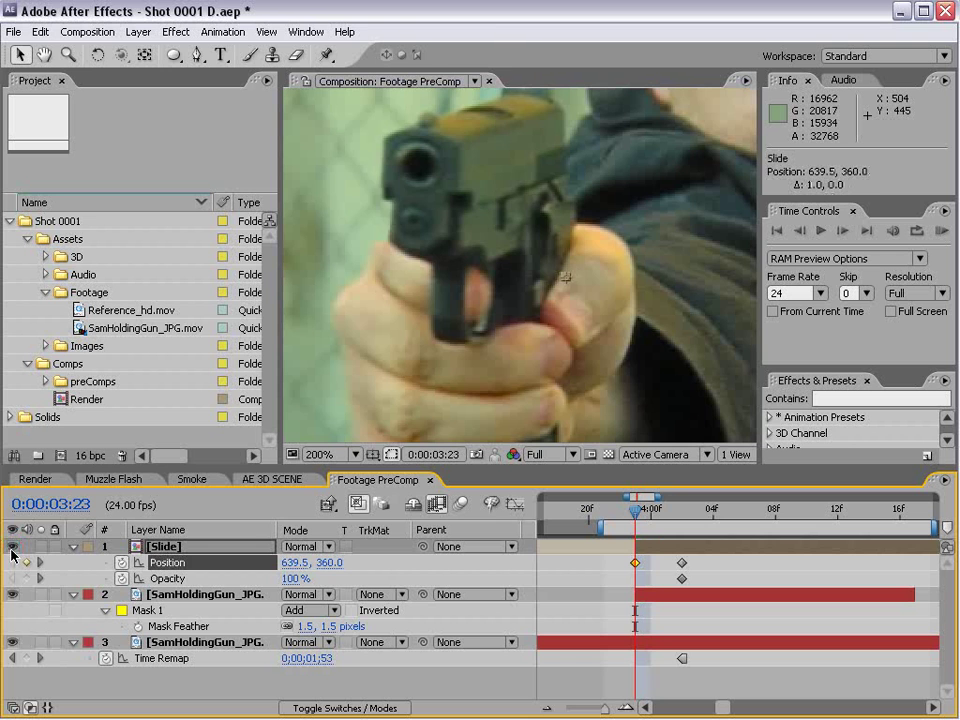
left_click(11, 549)
left_click(11, 549)
left_click(11, 549)
left_click(11, 549)
key("Left")
left_click(11, 549)
left_click(11, 550)
left_click(11, 550)
left_click(11, 550)
left_click(11, 550)
Set the Slide layer's Opacity to 16% at 0:00:03:23 and scrub across its start to check the blend.
left_click_drag(293, 582, 155, 579)
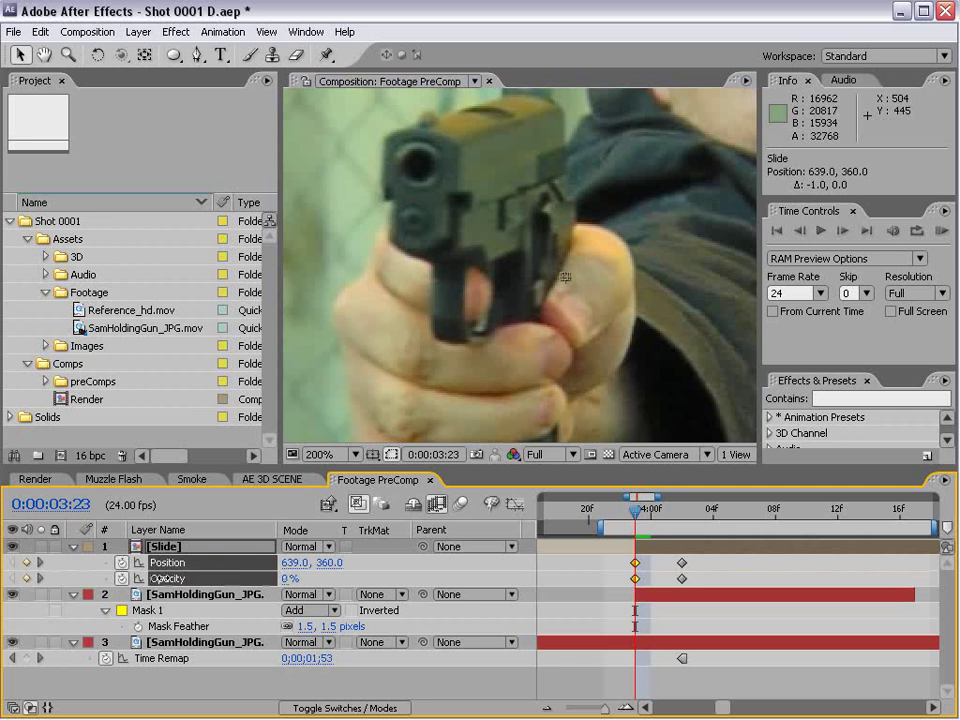
left_click(591, 561)
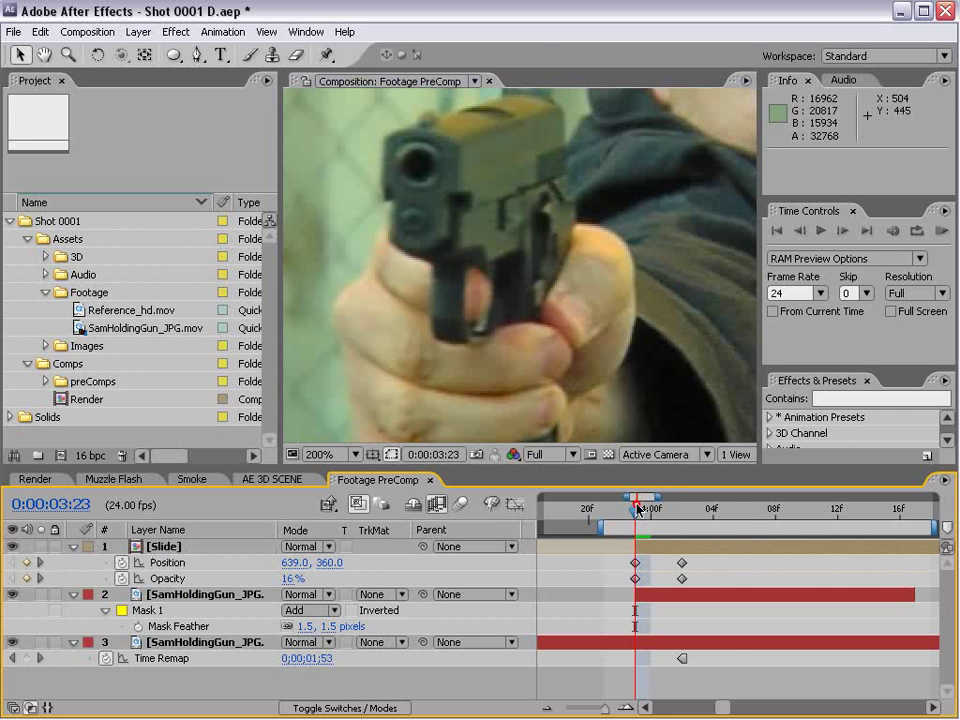
mouse_move(636, 510)
left_mouse_down()
mouse_move(673, 511)
mouse_move(624, 511)
mouse_move(729, 511)
mouse_move(624, 511)
left_mouse_up()
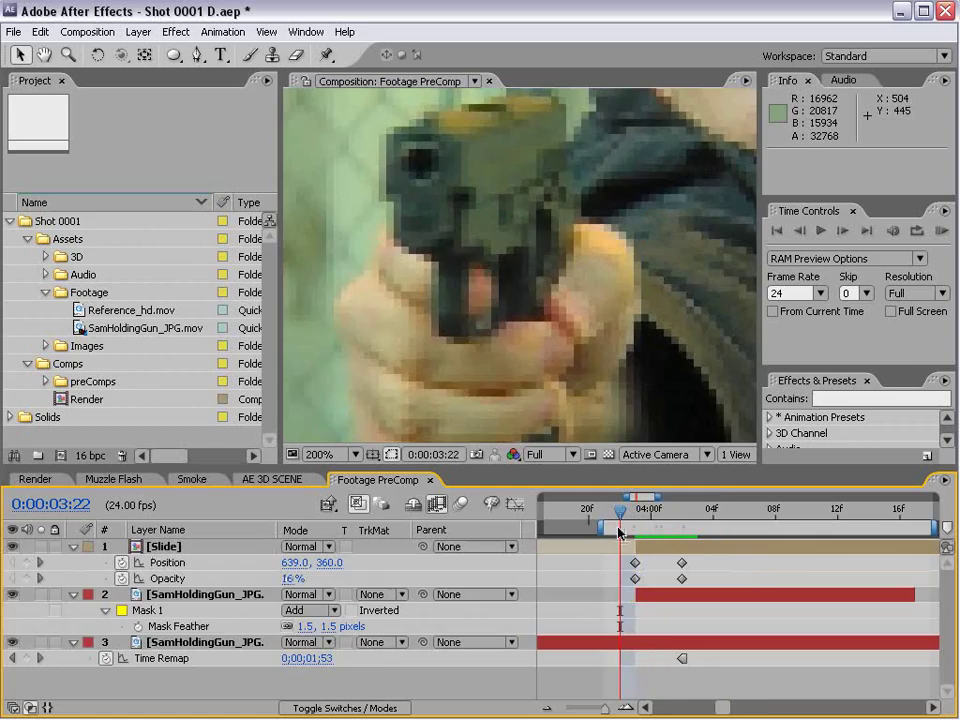